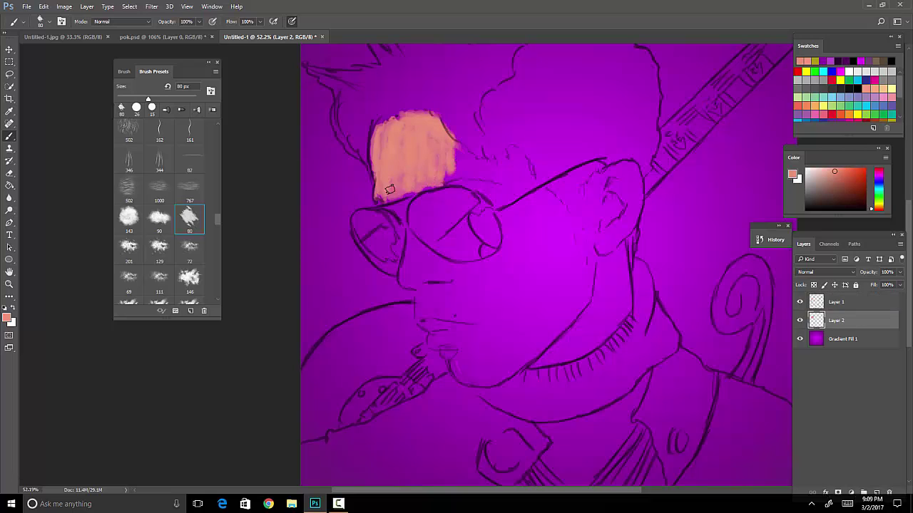
Step: Paint the nose, cheek, brow area and chin of the portrait in salmon skin tones on Layer 2
mouse_move(405, 270)
left_mouse_down()
mouse_move(415, 247)
mouse_move(447, 278)
left_mouse_up()
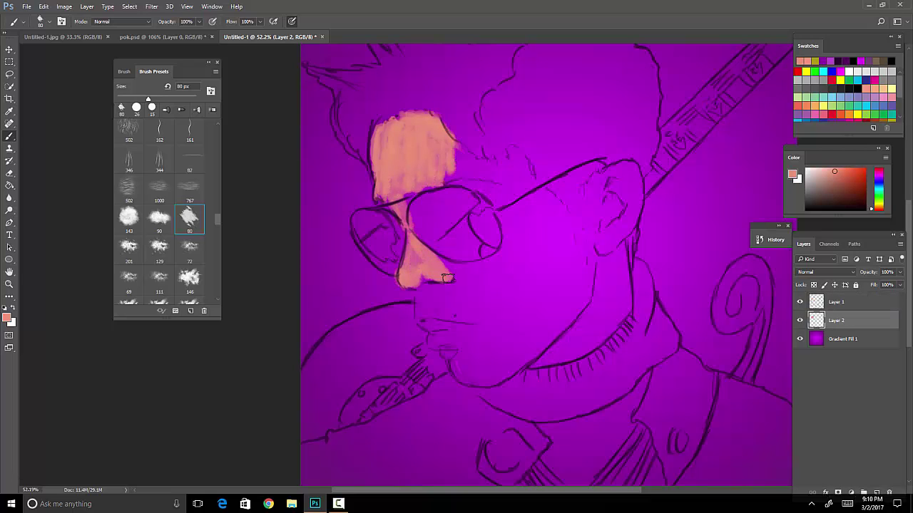
mouse_move(466, 161)
left_mouse_down()
mouse_move(509, 187)
mouse_move(529, 163)
mouse_move(527, 187)
mouse_move(455, 170)
mouse_move(502, 194)
mouse_move(526, 175)
mouse_move(417, 149)
mouse_move(391, 202)
mouse_move(407, 274)
mouse_move(445, 329)
mouse_move(457, 289)
mouse_move(418, 366)
mouse_move(452, 394)
mouse_move(571, 263)
mouse_move(521, 350)
mouse_move(524, 185)
mouse_move(460, 275)
mouse_move(473, 261)
mouse_move(463, 362)
mouse_move(504, 317)
mouse_move(464, 387)
mouse_move(530, 218)
mouse_move(428, 301)
mouse_move(449, 339)
mouse_move(424, 400)
left_mouse_up()
scroll(407, 273, "up", 1)
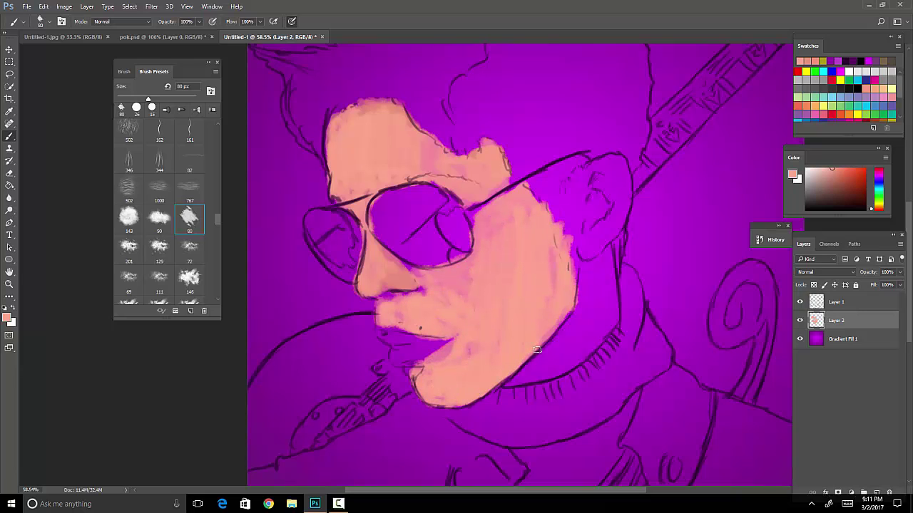
Step: Shade the jawline, the neck beneath it and the front of the forehead with a darker skin tone
left_click(842, 173)
mouse_move(514, 385)
left_mouse_down()
mouse_move(581, 321)
mouse_move(558, 350)
mouse_move(567, 250)
left_mouse_up()
left_click_drag(341, 186, 362, 118)
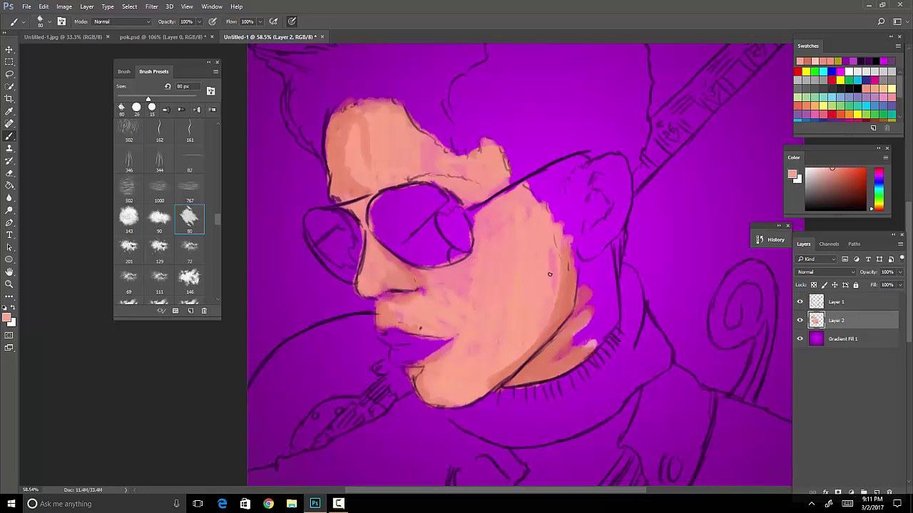
Step: Paint the temple arm of the sunglasses in dark brown, darkened to near black
left_click(864, 200)
left_click_drag(468, 211, 548, 167)
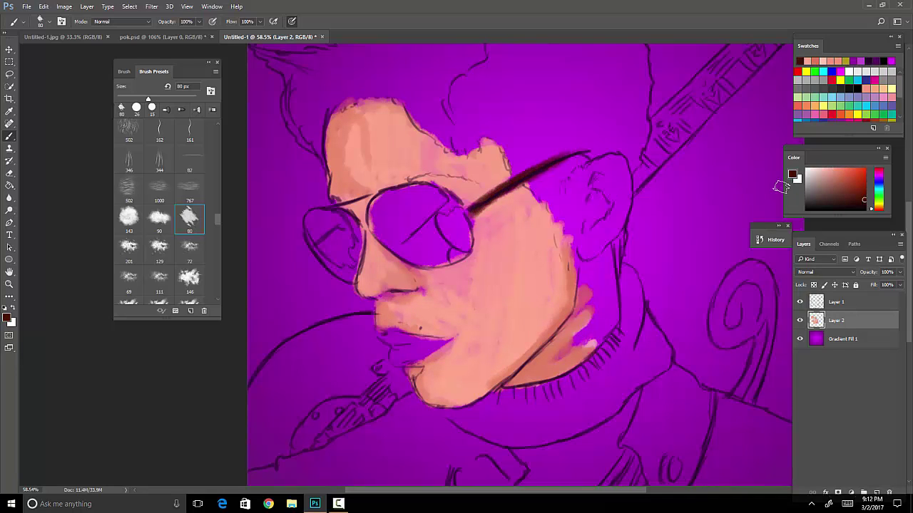
left_click(865, 209)
left_click_drag(468, 211, 585, 151)
Step: Fill the near sunglasses lens with black and add white and gray reflections
mouse_move(408, 216)
left_mouse_down()
mouse_move(399, 194)
mouse_move(425, 209)
mouse_move(394, 223)
mouse_move(421, 253)
left_mouse_up()
left_click(807, 60)
mouse_move(374, 235)
left_mouse_down()
mouse_move(398, 247)
mouse_move(440, 217)
mouse_move(422, 259)
mouse_move(433, 236)
mouse_move(478, 221)
mouse_move(443, 252)
mouse_move(434, 238)
mouse_move(422, 267)
mouse_move(480, 222)
mouse_move(460, 250)
left_mouse_up()
left_click(819, 174)
left_click(807, 191)
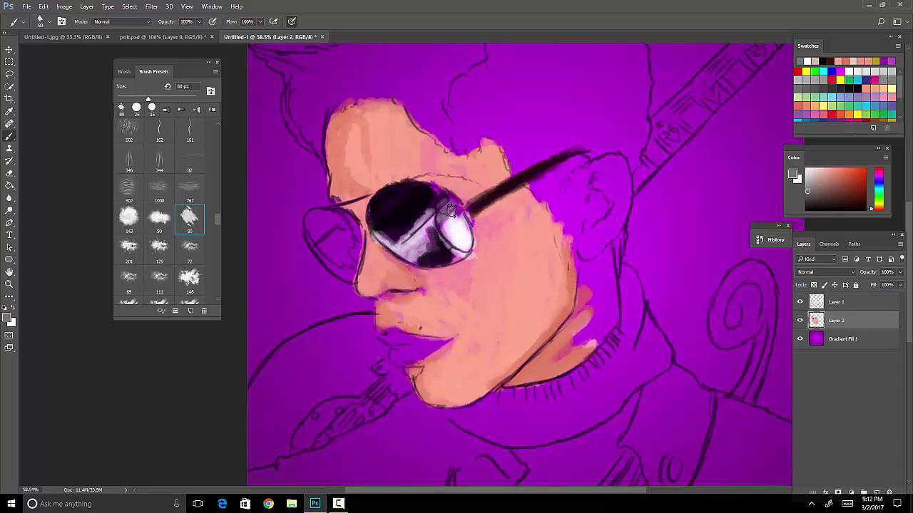
left_click_drag(446, 207, 457, 235)
left_click_drag(456, 236, 442, 227)
Step: Fill the far sunglasses lens with gray and white reflections and paint the frame and brow bar black
scroll(442, 227, "down", 3)
scroll(399, 250, "up", 4)
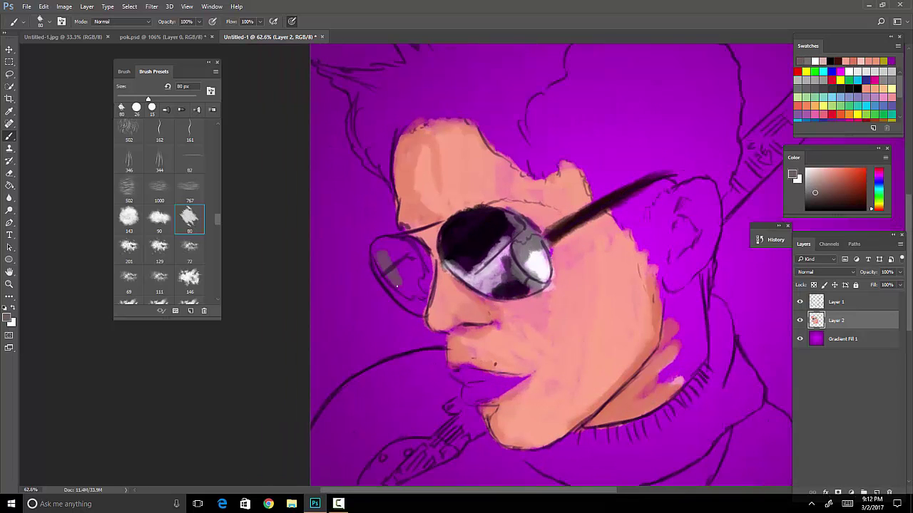
left_click(809, 188)
mouse_move(407, 295)
left_mouse_down()
mouse_move(393, 271)
mouse_move(396, 240)
left_mouse_up()
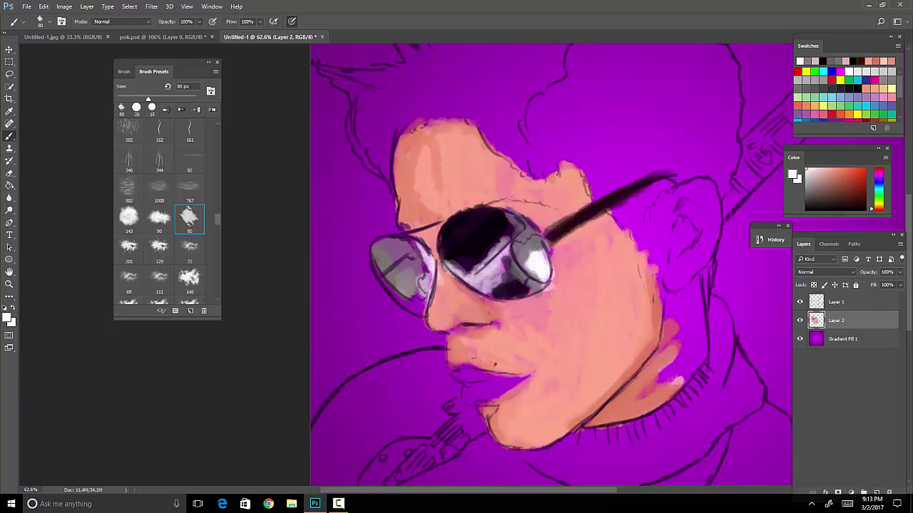
mouse_move(410, 303)
left_mouse_down()
mouse_move(378, 258)
mouse_move(383, 241)
mouse_move(495, 207)
left_mouse_up()
key("d")
left_click_drag(435, 256, 424, 324)
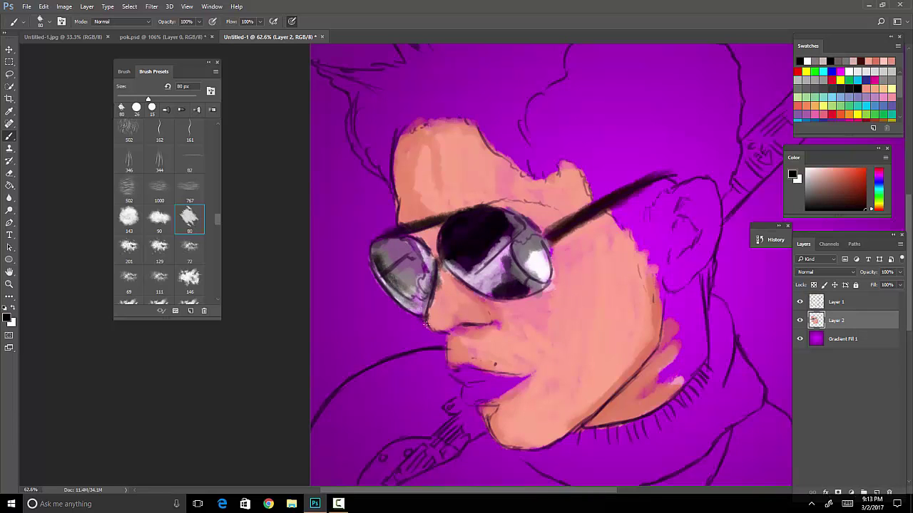
Step: Block in the hairline and front hair tufts around the forehead in black
scroll(476, 293, "down", 10)
scroll(476, 293, "up", 9)
mouse_move(285, 217)
left_mouse_down()
mouse_move(277, 187)
mouse_move(224, 114)
mouse_move(256, 136)
left_mouse_up()
mouse_move(285, 207)
left_mouse_down()
mouse_move(310, 156)
mouse_move(424, 210)
mouse_move(407, 128)
left_mouse_up()
left_click_drag(424, 192, 467, 228)
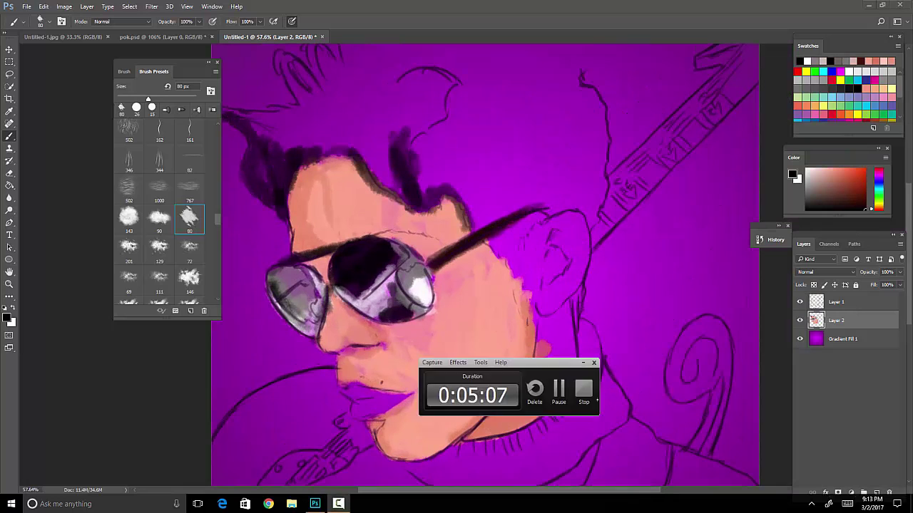
mouse_move(292, 149)
left_mouse_down()
mouse_move(278, 128)
mouse_move(307, 68)
mouse_move(313, 71)
left_mouse_up()
Step: Paint the outer ear, earlobe and side of the neck with red and light skin tones
scroll(499, 300, "down", 3)
scroll(499, 299, "up", 5)
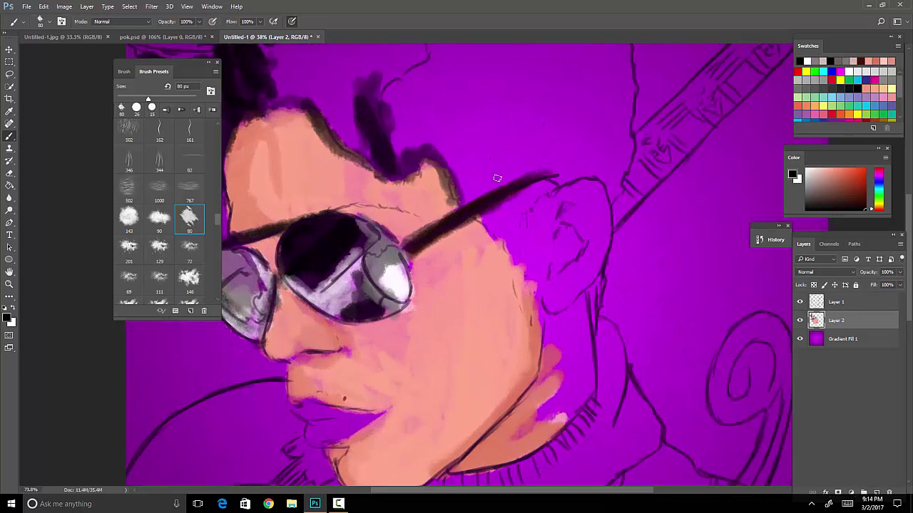
left_click(463, 321, "alt")
left_click(520, 271, "alt")
mouse_move(564, 243)
left_mouse_down()
mouse_move(536, 306)
mouse_move(534, 264)
left_mouse_up()
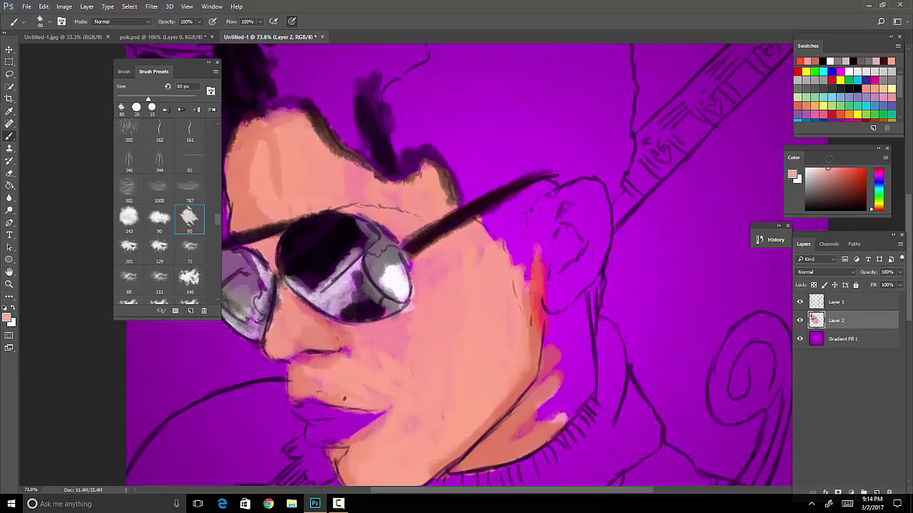
mouse_move(539, 336)
left_mouse_down()
mouse_move(542, 217)
mouse_move(553, 192)
mouse_move(581, 214)
mouse_move(591, 264)
mouse_move(589, 374)
mouse_move(554, 403)
mouse_move(595, 303)
left_mouse_up()
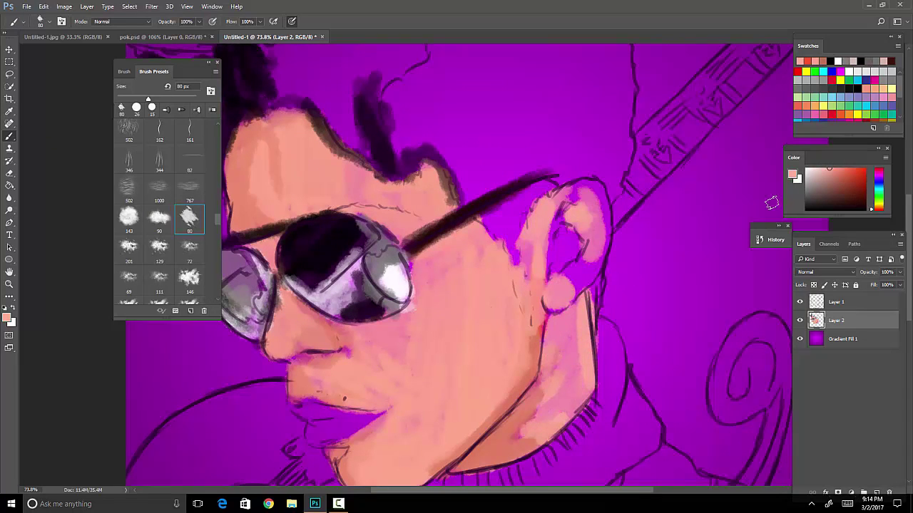
Step: Fill the inner ear and upper ear rim with lighter pinkish skin tones
left_click(563, 235, "alt")
mouse_move(563, 228)
left_mouse_down()
mouse_move(553, 274)
mouse_move(577, 193)
mouse_move(613, 179)
left_mouse_up()
left_click_drag(585, 207, 577, 271)
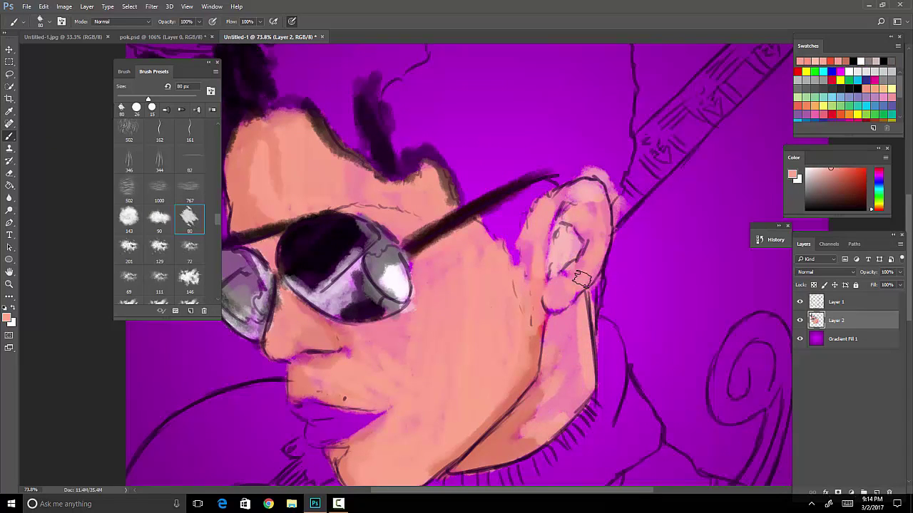
left_click_drag(584, 235, 588, 285)
Step: Enlarge the brush to 259 px, fill the hair with black and block in the shoulder below the chin
scroll(542, 341, "down", 3)
left_click_drag(612, 205, 597, 71)
scroll(598, 71, "down", 3)
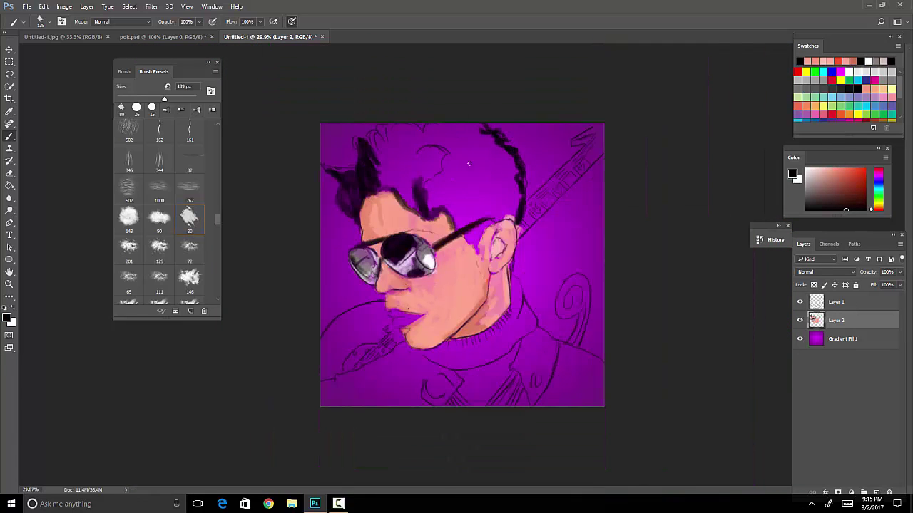
mouse_move(438, 178)
left_mouse_down()
mouse_move(493, 173)
mouse_move(468, 234)
mouse_move(454, 213)
mouse_move(497, 203)
mouse_move(490, 166)
mouse_move(501, 151)
mouse_move(403, 188)
mouse_move(407, 157)
mouse_move(463, 144)
left_mouse_up()
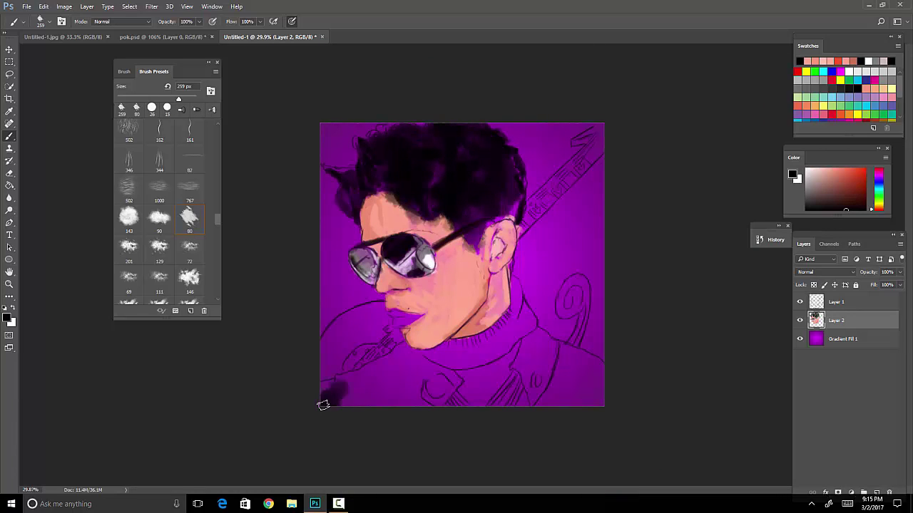
mouse_move(323, 405)
left_mouse_down()
mouse_move(386, 388)
mouse_move(414, 396)
mouse_move(375, 378)
mouse_move(410, 357)
left_mouse_up()
Step: Paint the upper lip in light pink with a small brush of 18 to 26 px
scroll(464, 387, "down", 2)
scroll(466, 388, "up", 4)
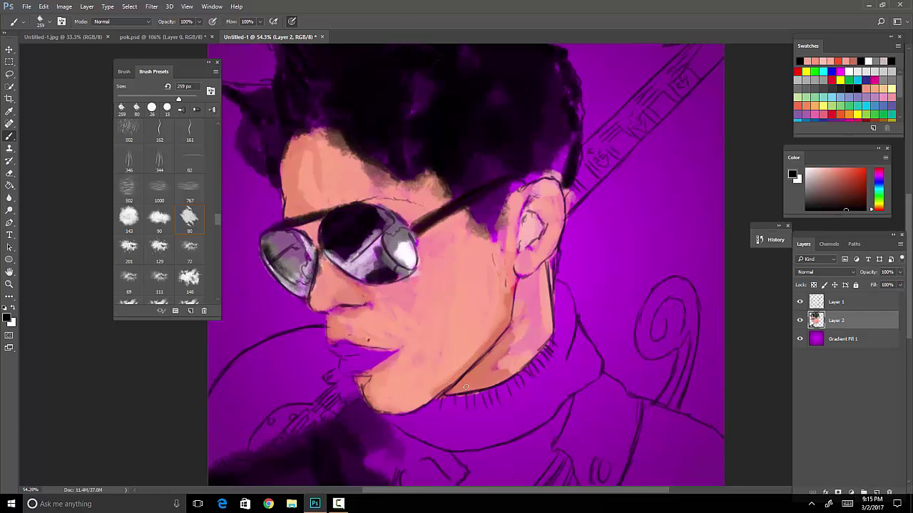
scroll(466, 387, "up", 3)
right_click(528, 244)
left_click(845, 172)
left_click_drag(336, 313, 370, 321)
left_click(844, 170)
left_click(827, 168)
right_click(511, 282)
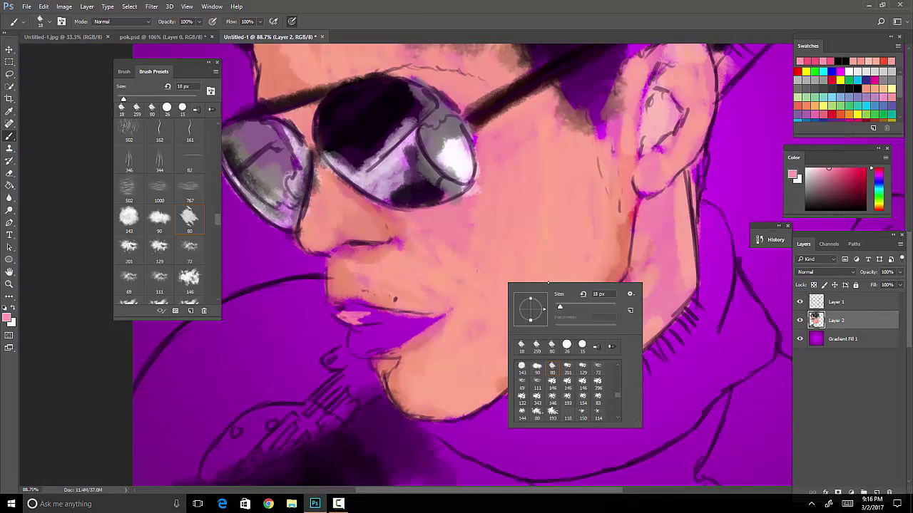
double_click(540, 313)
left_click(341, 310)
left_click_drag(430, 316, 412, 317)
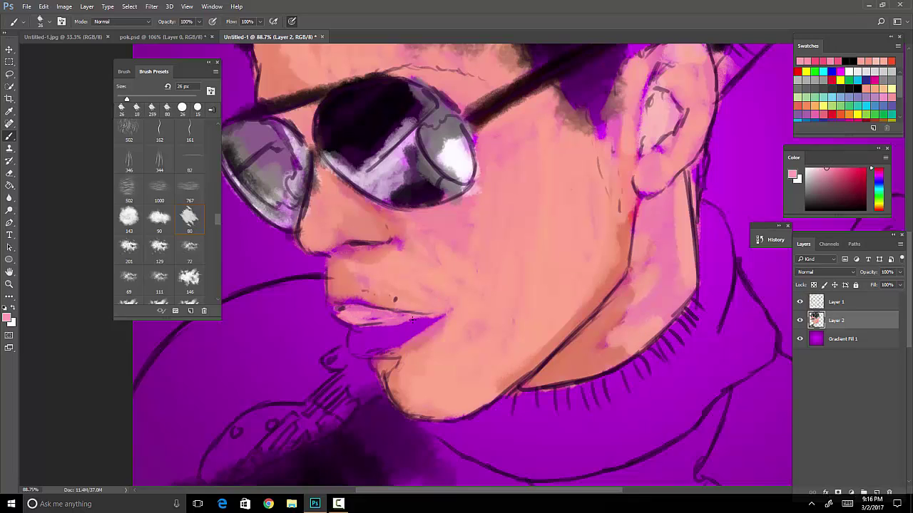
Step: Paint the lower lip in pink shades and add a darker mauve shadow beneath it
left_click(351, 317, "alt")
left_click(676, 166, "alt")
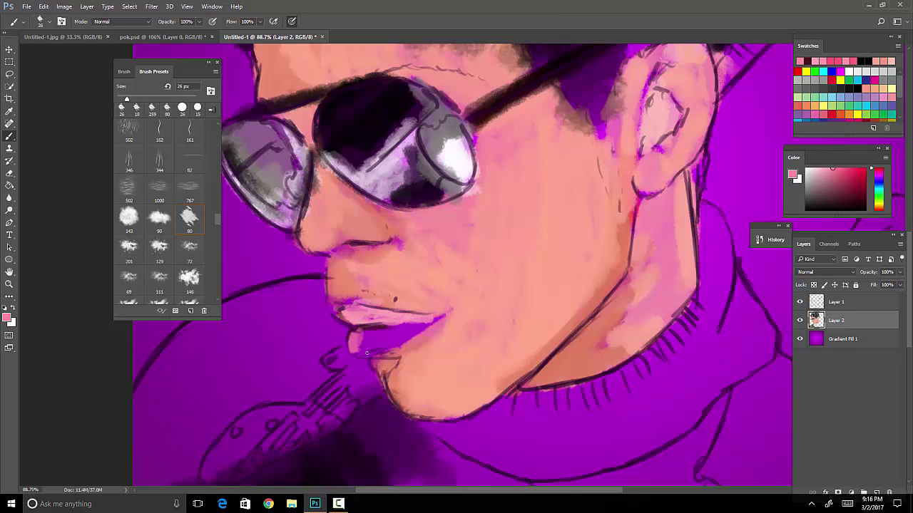
left_click_drag(384, 332, 414, 328)
left_click(408, 332, "alt")
left_click(413, 344, "alt")
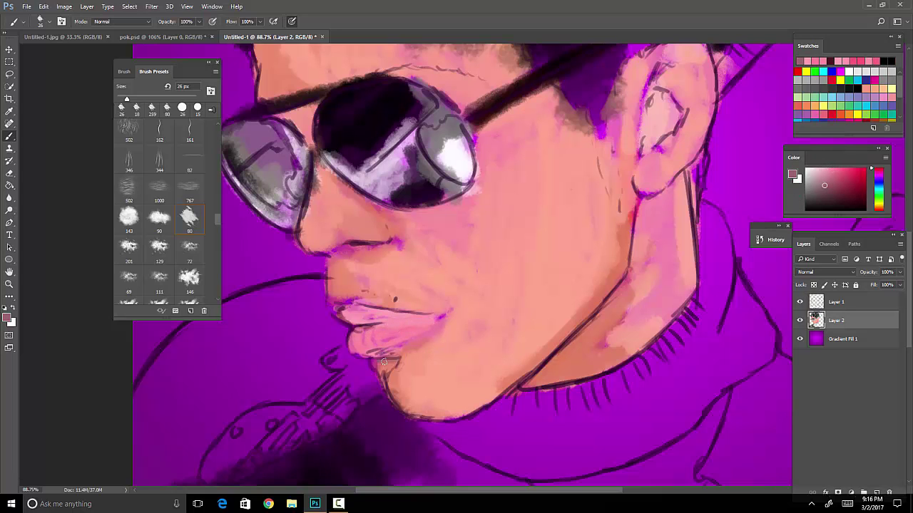
left_click_drag(381, 368, 399, 360)
Step: Set the brush to 56 px and paint a black band along the turtleneck below the ribbed edge
scroll(396, 404, "down", 5)
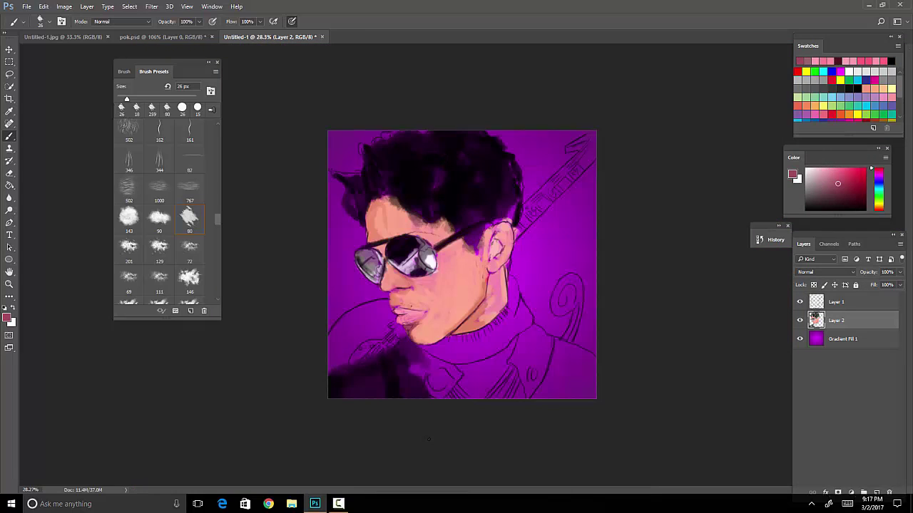
scroll(396, 403, "up", 2)
scroll(414, 421, "down", 4)
scroll(428, 440, "up", 2)
left_click(613, 250, "alt")
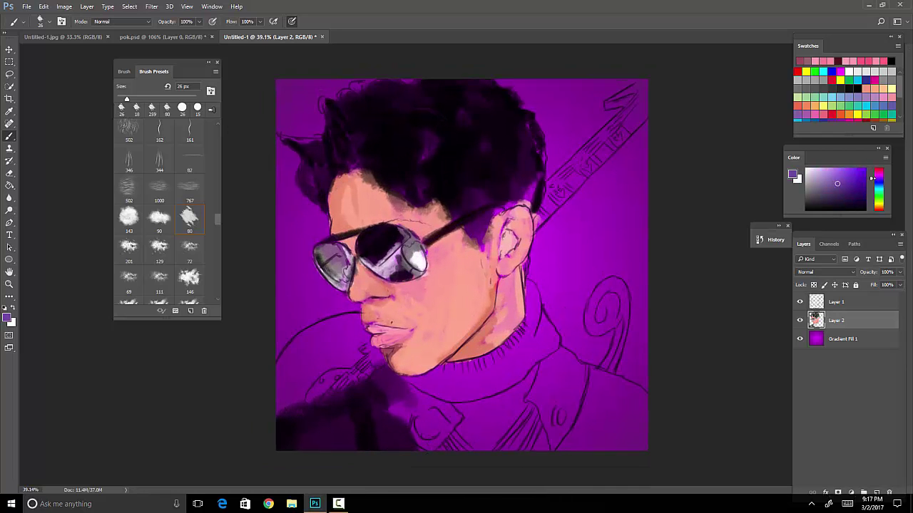
right_click(568, 339)
key("bracketright")
key("bracketright")
key("bracketright")
key("Return")
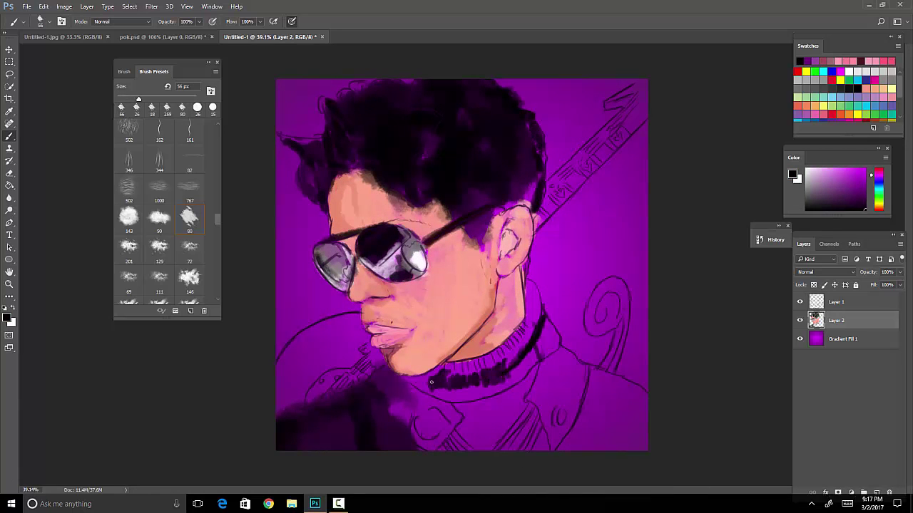
Step: Paint the turtleneck's ribbed edge in grayish purple with dark ribs and fill the back of the collar black
scroll(538, 320, "up", 4)
left_click(563, 300, "alt")
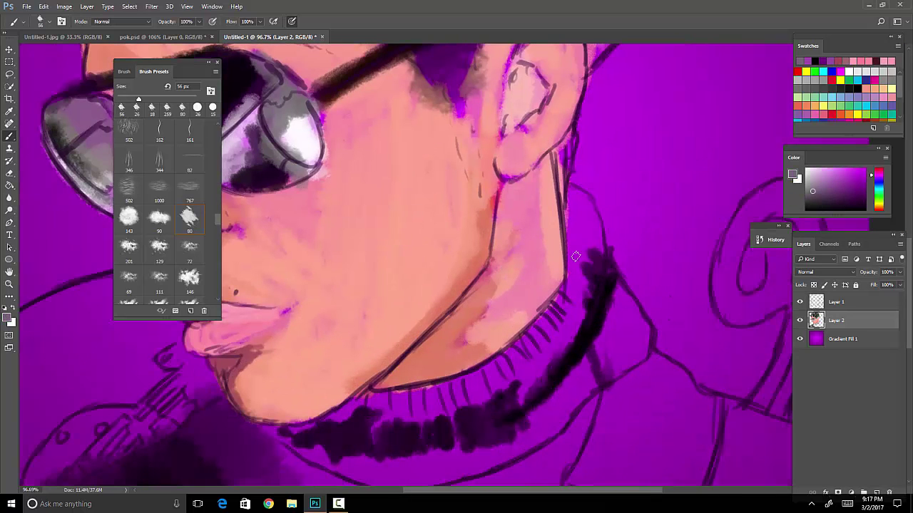
mouse_move(579, 198)
left_mouse_down()
mouse_move(558, 326)
mouse_move(539, 364)
mouse_move(477, 394)
mouse_move(447, 402)
mouse_move(411, 391)
mouse_move(346, 421)
left_mouse_up()
left_click(550, 274, "alt")
key("d")
mouse_move(571, 196)
left_mouse_down()
mouse_move(584, 215)
mouse_move(576, 228)
mouse_move(594, 249)
mouse_move(584, 255)
mouse_move(591, 316)
mouse_move(641, 317)
mouse_move(649, 350)
mouse_move(624, 304)
mouse_move(628, 326)
mouse_move(624, 320)
mouse_move(579, 383)
mouse_move(636, 341)
left_mouse_up()
scroll(635, 341, "down", 2)
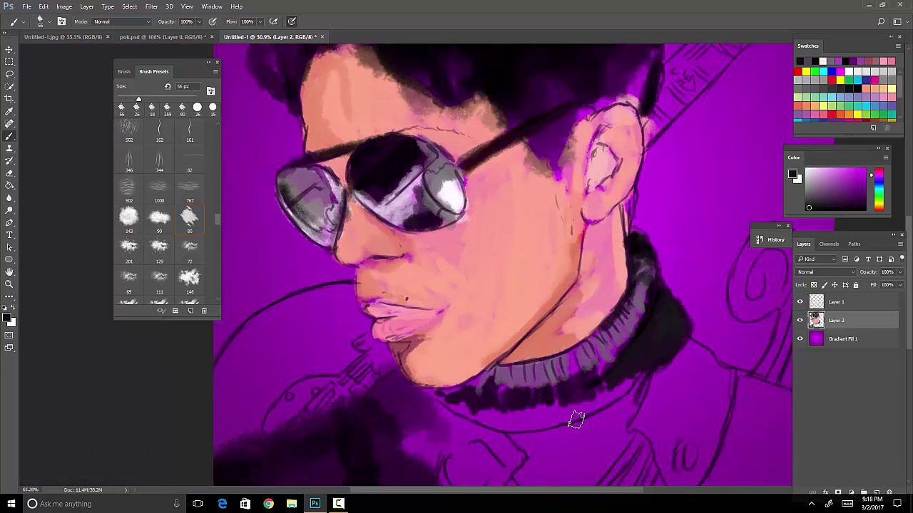
mouse_move(510, 378)
left_mouse_down()
mouse_move(570, 350)
mouse_move(617, 282)
left_mouse_up()
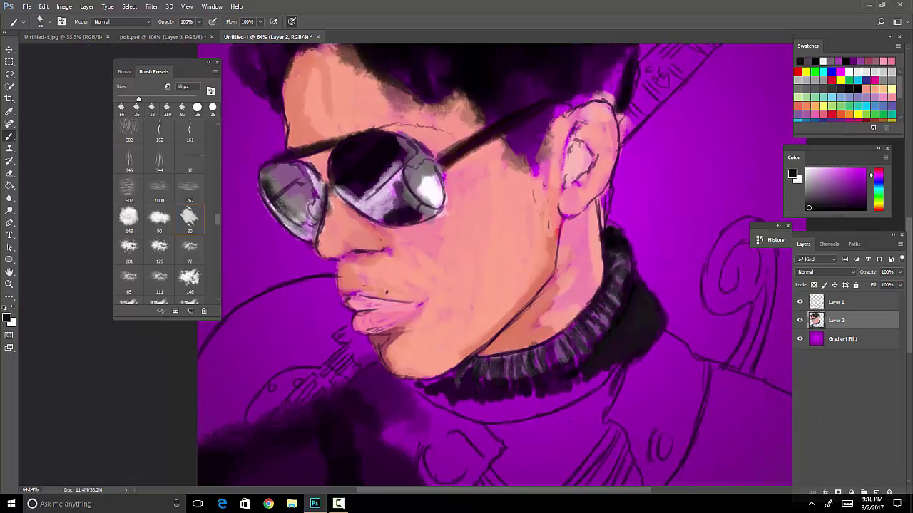
Step: Fill the lower fold of the turtleneck with dark gray and lighter gray-purple strokes
left_click(504, 418, "alt")
left_click(461, 411, "alt")
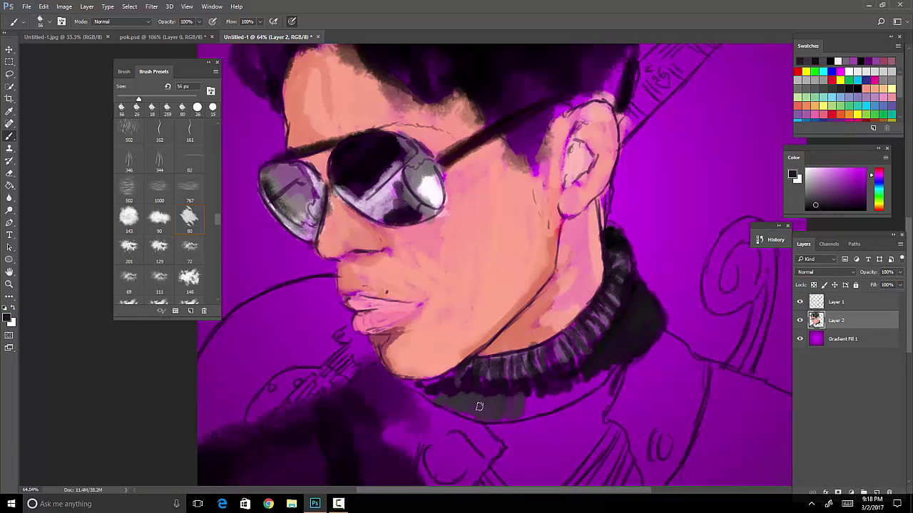
mouse_move(461, 411)
left_mouse_down()
mouse_move(479, 393)
mouse_move(534, 361)
mouse_move(497, 395)
mouse_move(529, 406)
mouse_move(603, 383)
left_mouse_up()
left_click(554, 401, "alt")
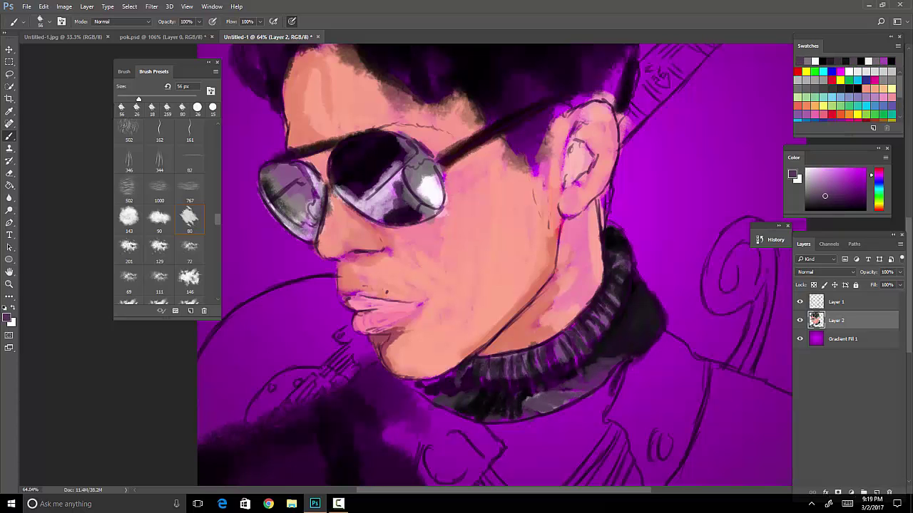
Step: Paint the coat collar and round button under the turtleneck in black and dark purple with gray accents
left_click(417, 385, "alt")
left_click_drag(418, 385, 456, 386)
mouse_move(374, 385)
left_mouse_down()
mouse_move(403, 309)
mouse_move(400, 329)
mouse_move(433, 322)
mouse_move(410, 305)
mouse_move(410, 250)
mouse_move(462, 294)
mouse_move(494, 290)
mouse_move(511, 307)
mouse_move(524, 338)
mouse_move(487, 383)
mouse_move(557, 386)
mouse_move(421, 330)
mouse_move(473, 343)
mouse_move(452, 353)
mouse_move(438, 323)
mouse_move(499, 350)
mouse_move(487, 320)
mouse_move(521, 329)
mouse_move(544, 318)
mouse_move(572, 331)
mouse_move(623, 321)
mouse_move(616, 308)
mouse_move(615, 343)
left_mouse_up()
scroll(410, 395, "down", 5)
scroll(410, 396, "up", 6)
right_click(632, 311)
left_click(632, 311)
mouse_move(632, 312)
left_mouse_down()
mouse_move(667, 316)
mouse_move(694, 229)
mouse_move(688, 219)
mouse_move(630, 266)
mouse_move(657, 333)
mouse_move(605, 281)
mouse_move(509, 296)
mouse_move(595, 320)
mouse_move(557, 360)
mouse_move(567, 314)
mouse_move(589, 316)
mouse_move(582, 388)
left_mouse_up()
left_click(570, 258, "alt")
left_click_drag(571, 300, 530, 296)
left_click_drag(599, 300, 620, 378)
left_click_drag(642, 307, 684, 299)
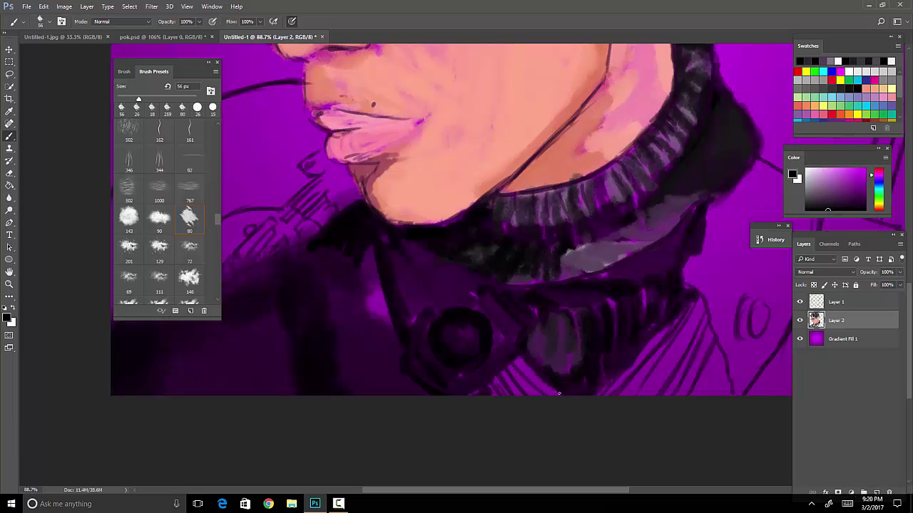
Step: Paint the shirt stripes below the collar in white and light gray, with black between and beside them
key("x")
left_click_drag(514, 361, 558, 394)
left_click(506, 366, "alt")
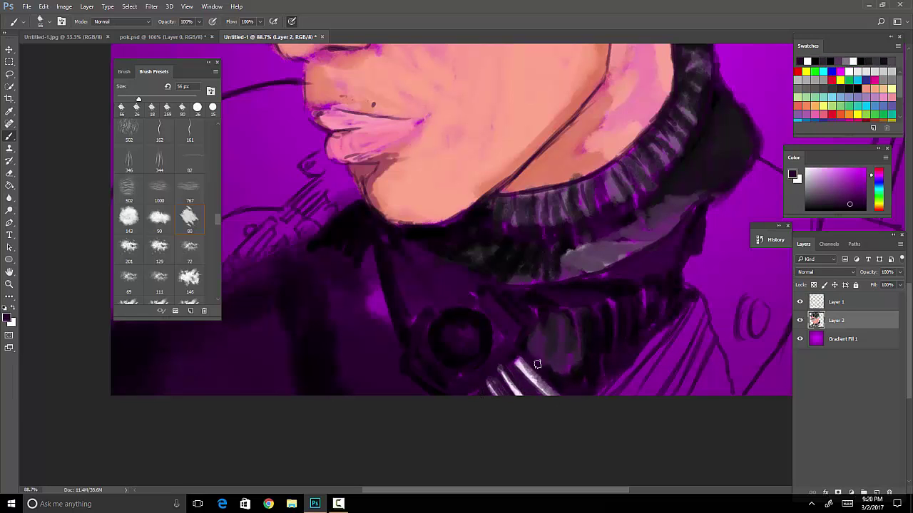
key("x")
left_click_drag(684, 313, 606, 392)
left_click_drag(706, 300, 635, 399)
left_click_drag(720, 317, 674, 403)
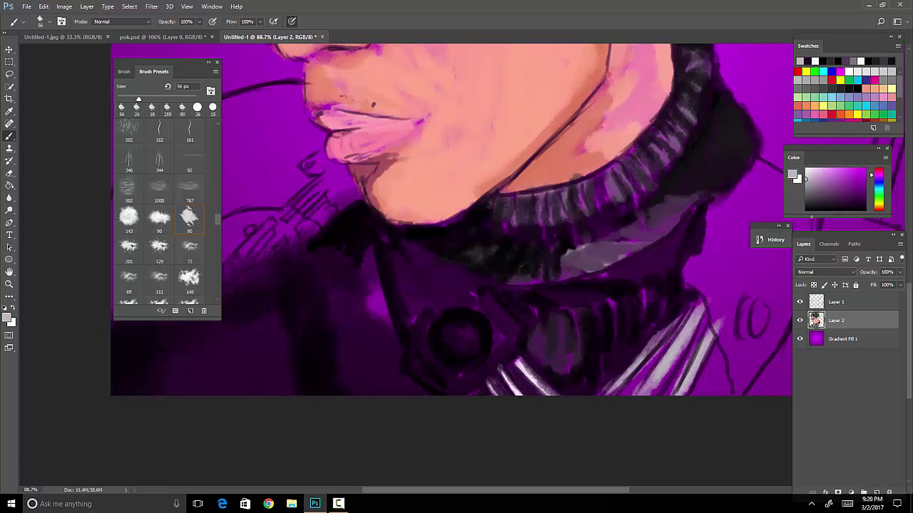
key("x")
left_click_drag(686, 312, 724, 397)
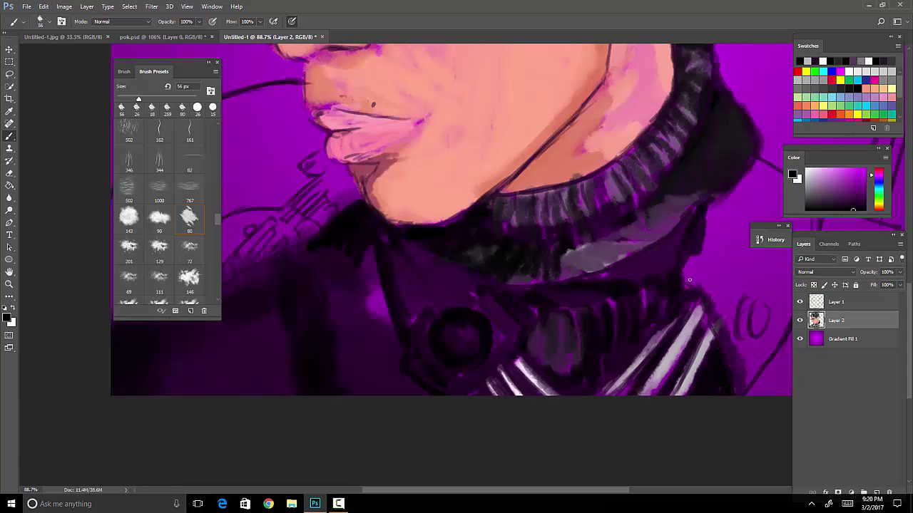
Step: Set the brush to 66 px and paint the outer edge of the coat lapel in dark purple-black
scroll(744, 171, "down", 4)
scroll(744, 170, "down", 1)
scroll(745, 171, "up", 2)
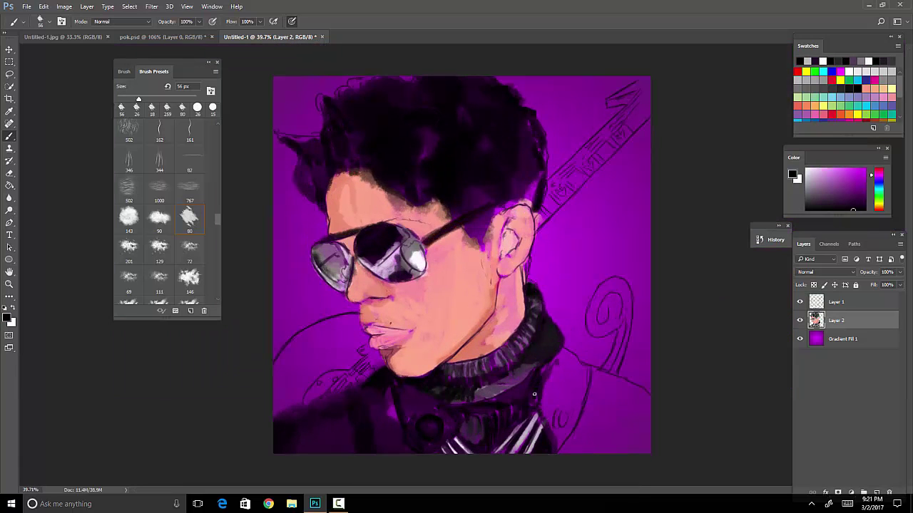
right_click(593, 382)
key("bracketright")
key("Escape")
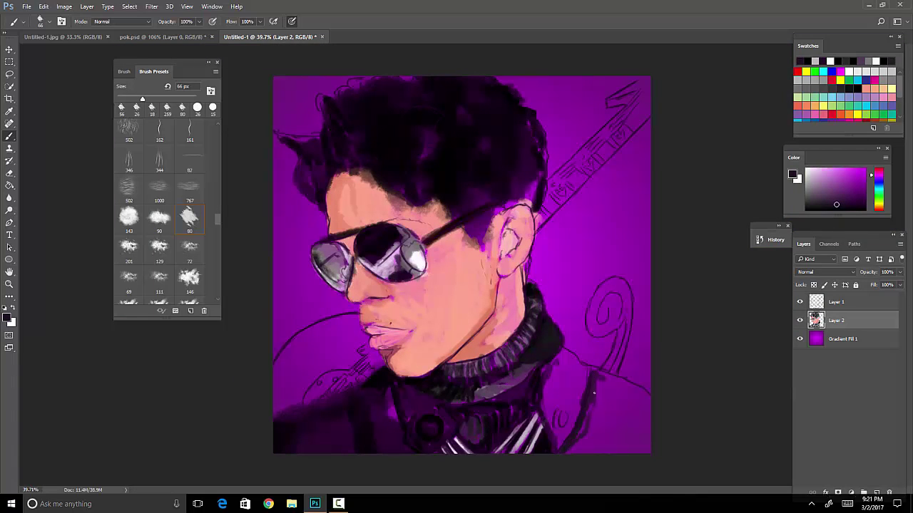
Step: Enlarge the brush to 120 px and fill the shoulder beyond the lapel with dark purple-black
right_click(659, 405)
key("bracketright")
key("bracketright")
key("bracketright")
key("bracketright")
key("bracketright")
key("Escape")
mouse_move(649, 392)
left_mouse_down()
mouse_move(627, 439)
mouse_move(595, 430)
left_mouse_up()
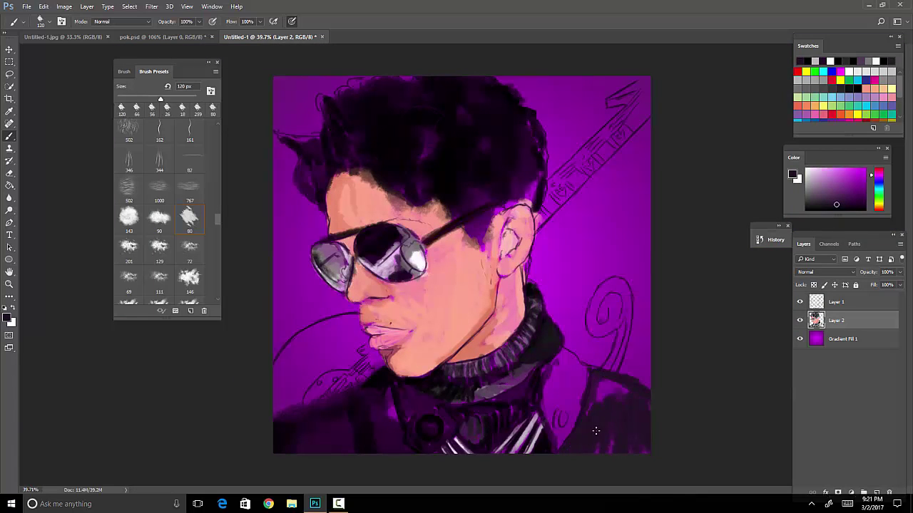
Step: Paint the coat lapel beside the turtleneck dark purple and fill the curved guitar body with light purple
mouse_move(549, 377)
left_mouse_down()
mouse_move(567, 401)
mouse_move(564, 431)
left_mouse_up()
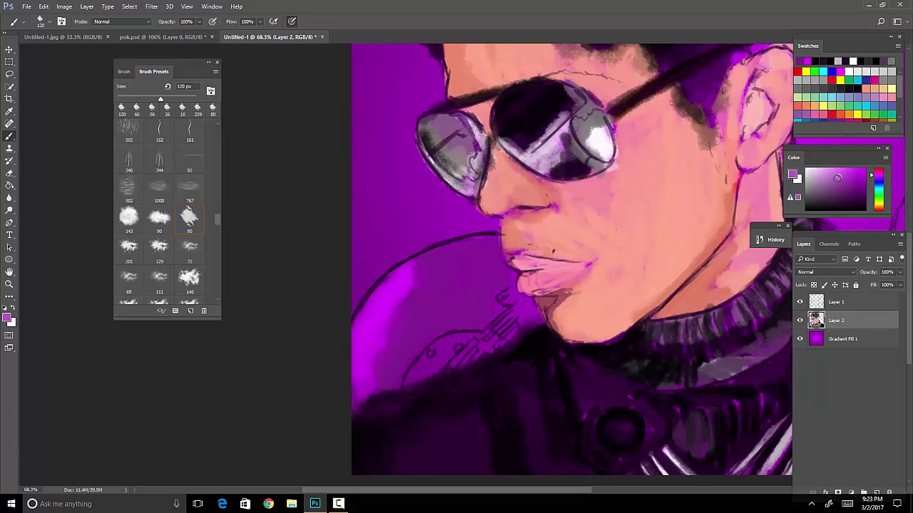
mouse_move(460, 246)
left_mouse_down()
mouse_move(385, 357)
mouse_move(400, 396)
left_mouse_up()
Step: Paint the guitar piece below the chin yellow and shade its details in darker olive with a 34 px brush
left_click(806, 71)
mouse_move(420, 335)
left_mouse_down()
mouse_move(460, 374)
mouse_move(503, 324)
mouse_move(485, 336)
mouse_move(513, 319)
left_mouse_up()
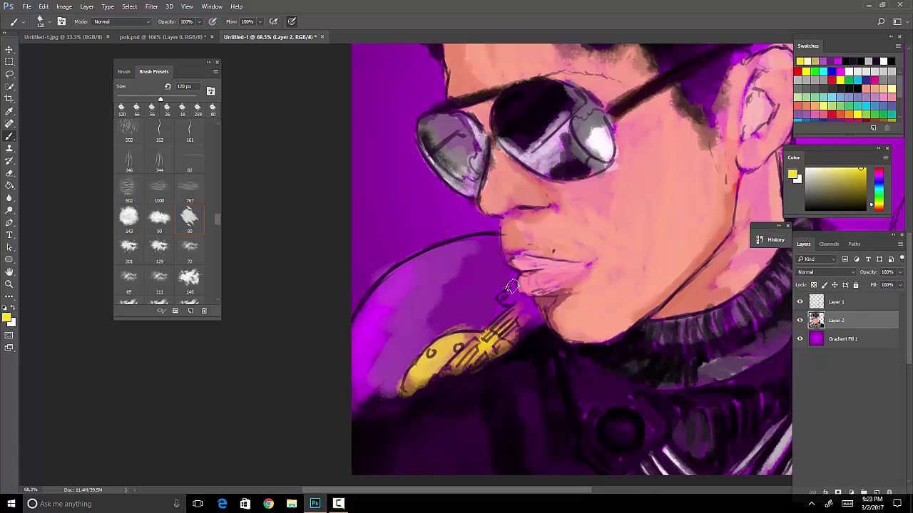
right_click(512, 287)
left_click(472, 354, "alt")
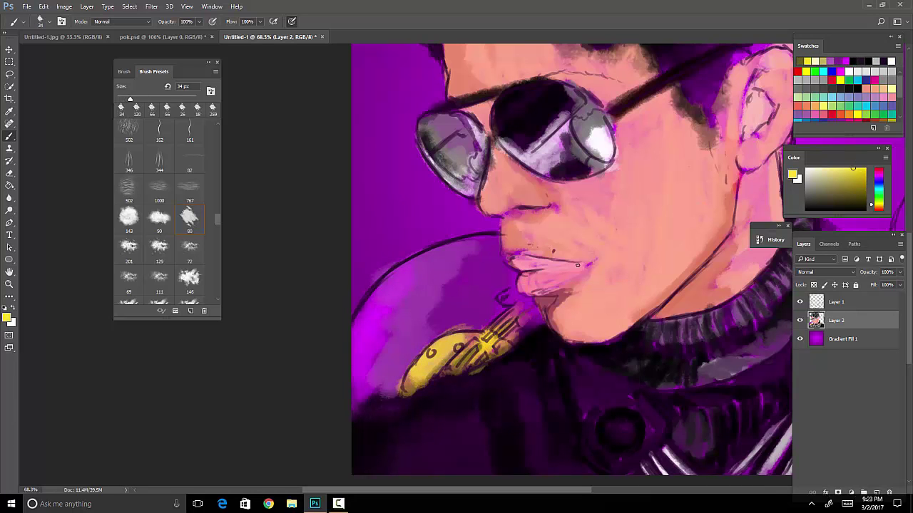
left_click_drag(578, 265, 499, 238)
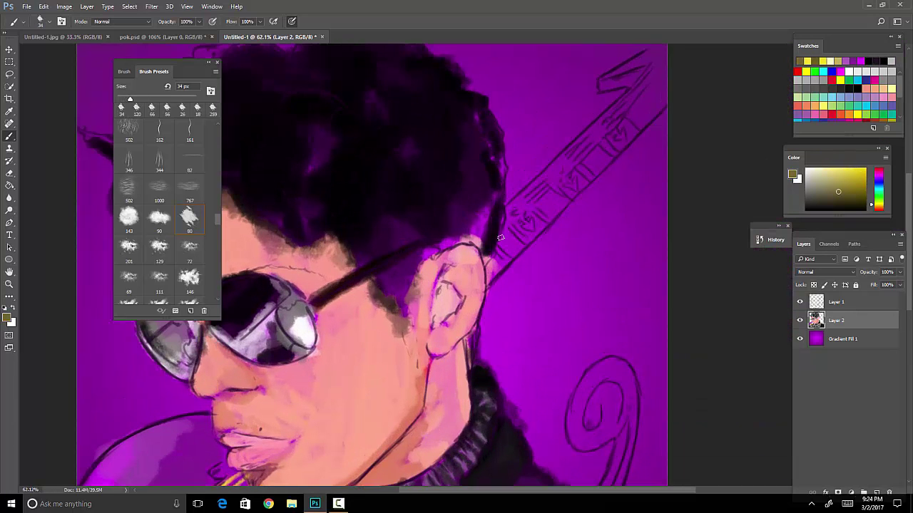
Step: Reset to the default black, set the brush to 75 px and fill the guitar neck behind the head
key("d")
right_click(609, 263)
left_click_drag(628, 280, 653, 280)
mouse_move(531, 234)
left_mouse_down()
mouse_move(603, 156)
mouse_move(620, 112)
mouse_move(484, 276)
mouse_move(668, 91)
mouse_move(675, 55)
left_mouse_up()
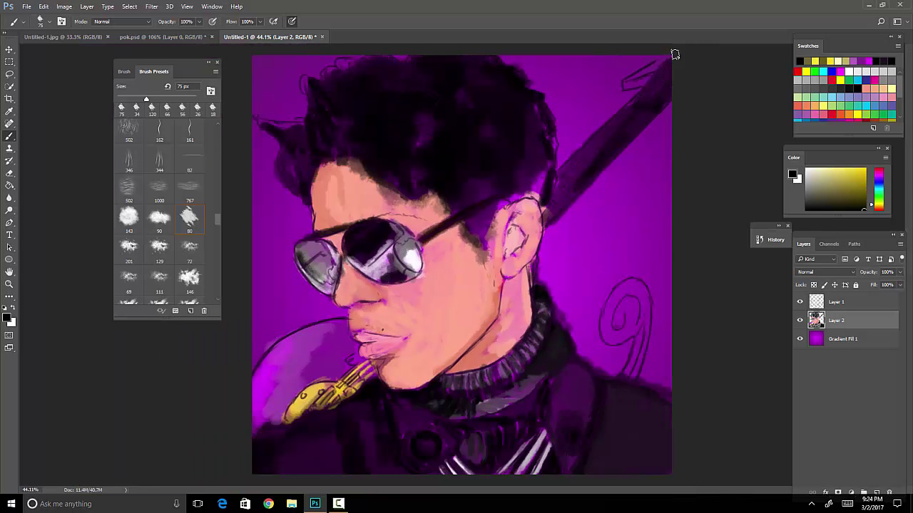
Step: Paint the pointed tip at the far end of the guitar neck in bright magenta and dark purple
left_click(667, 71, "alt")
left_click(659, 62, "alt")
mouse_move(624, 82)
left_mouse_down()
mouse_move(663, 59)
mouse_move(627, 80)
left_mouse_up()
left_click(621, 86, "alt")
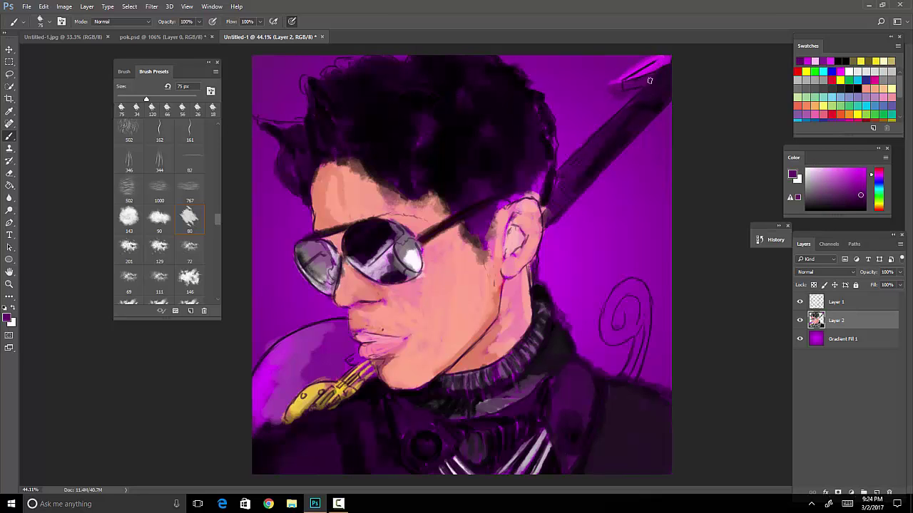
Step: Paint the curled guitar horn above the shoulder in light purple and shade its inside and outer edge dark purple
left_click(626, 296, "alt")
left_click(831, 175)
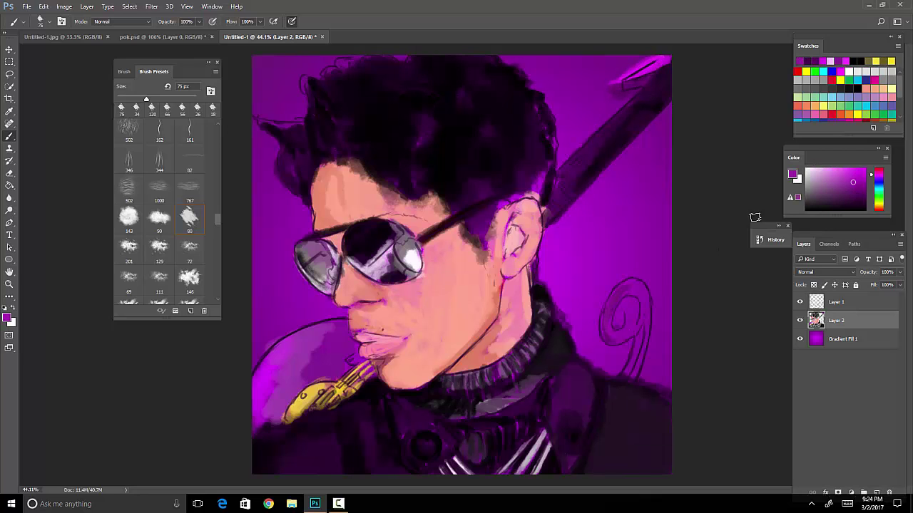
mouse_move(606, 292)
left_mouse_down()
mouse_move(631, 335)
mouse_move(638, 385)
left_mouse_up()
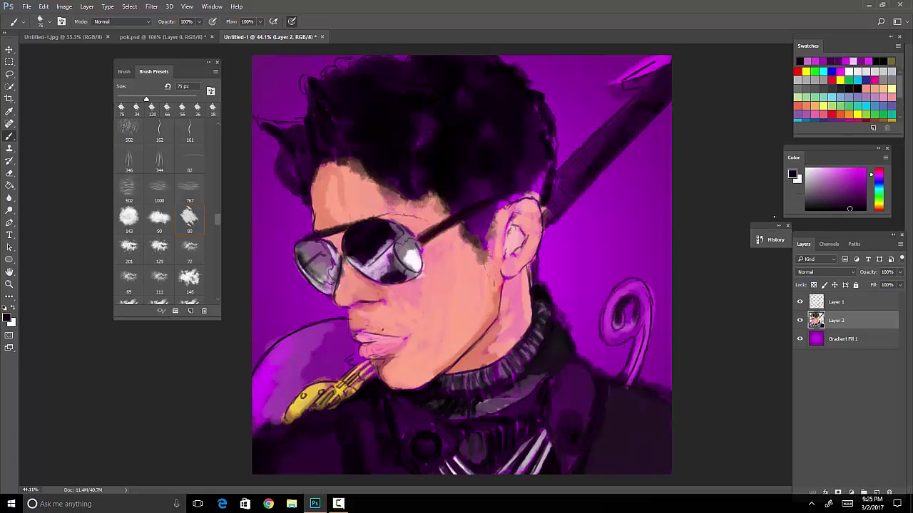
left_click(634, 289, "alt")
left_click_drag(631, 336, 652, 282)
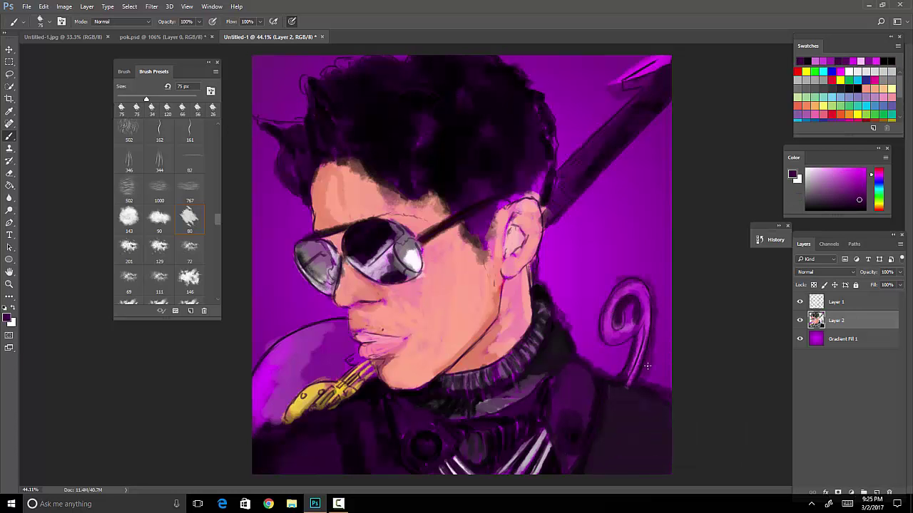
Step: Paint yellow frets across the guitar neck and add olive grain along it
left_click(805, 71)
scroll(632, 246, "up", 3)
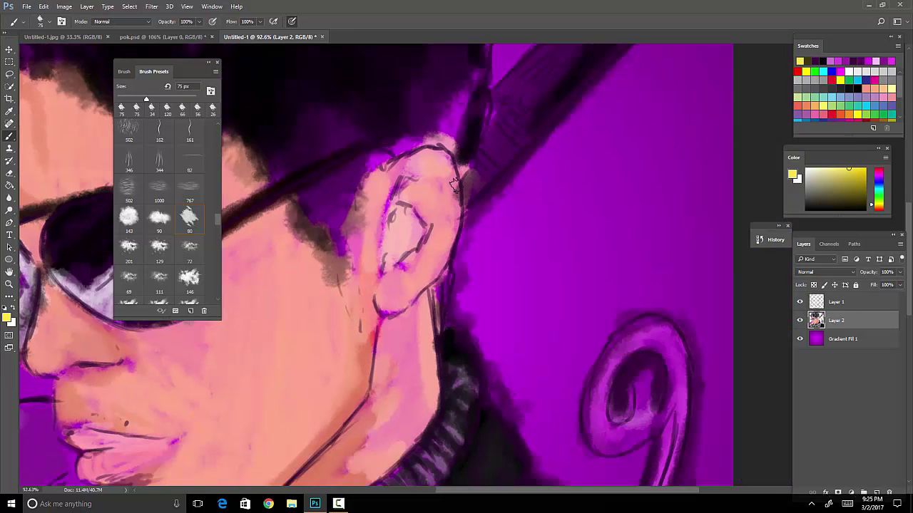
scroll(532, 144, "down", 3)
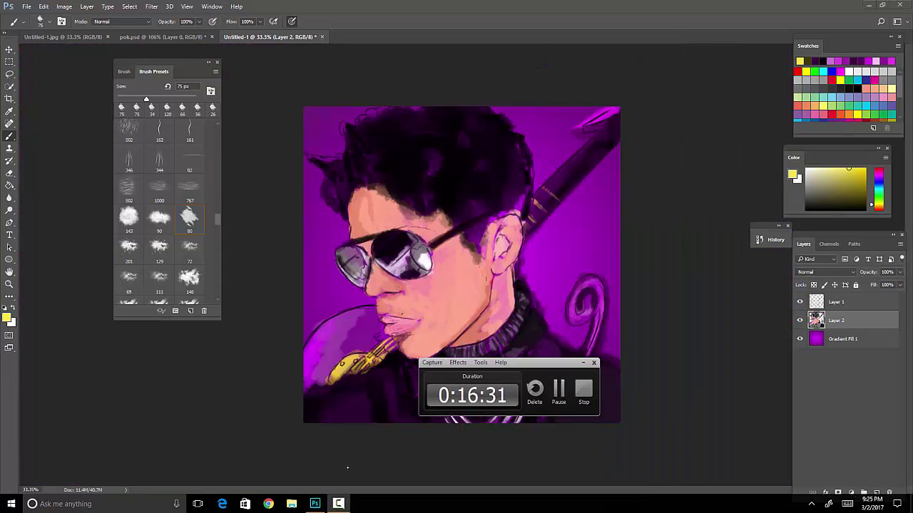
scroll(514, 107, "up", 3)
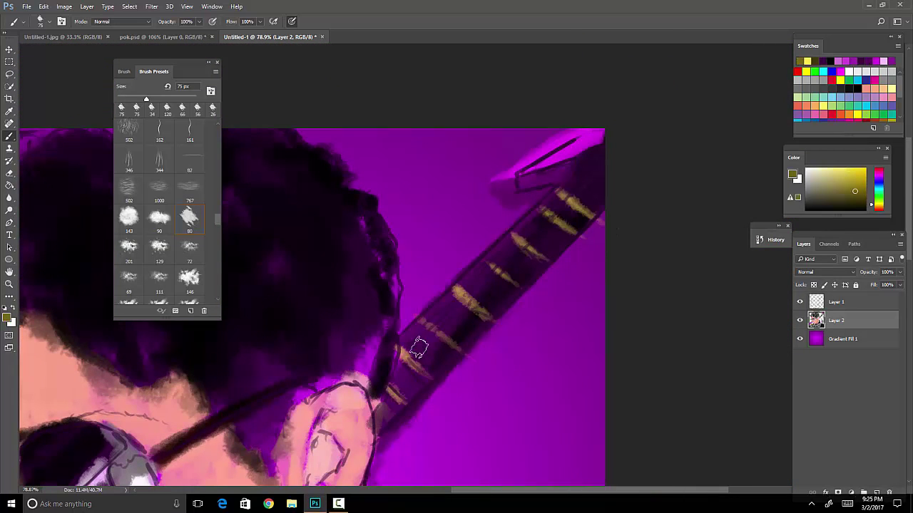
left_click_drag(418, 347, 585, 163)
left_click(603, 213, "alt")
scroll(603, 213, "down", 5)
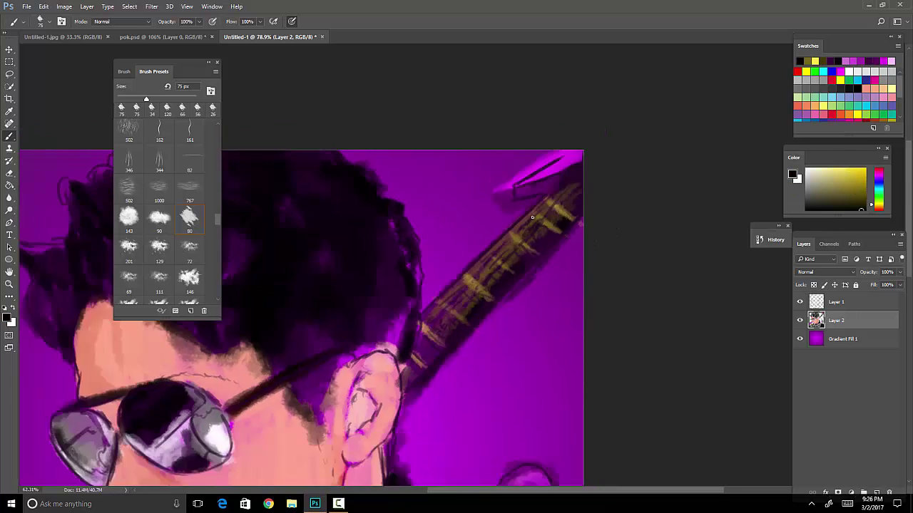
scroll(603, 212, "up", 2)
scroll(690, 142, "down", 1)
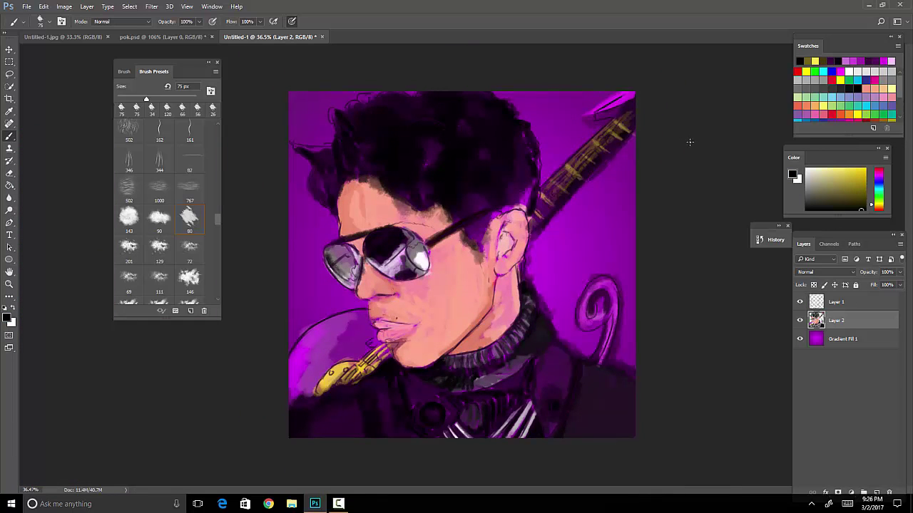
Step: Sample bright magenta from the background, set the brush to 62 px and add a new layer above Gradient Fill 1
left_click(535, 235, "alt")
right_click(601, 199)
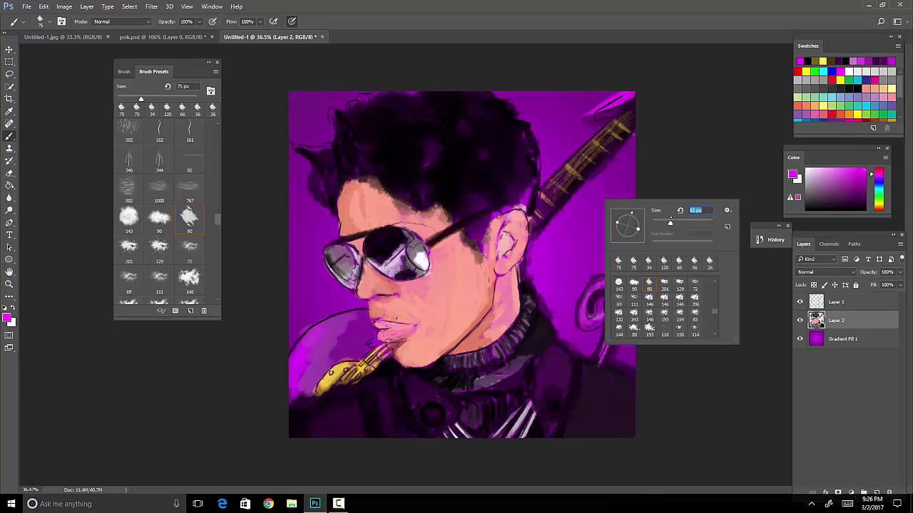
left_click(582, 237)
left_click(863, 364)
left_click(866, 340)
left_click(875, 493)
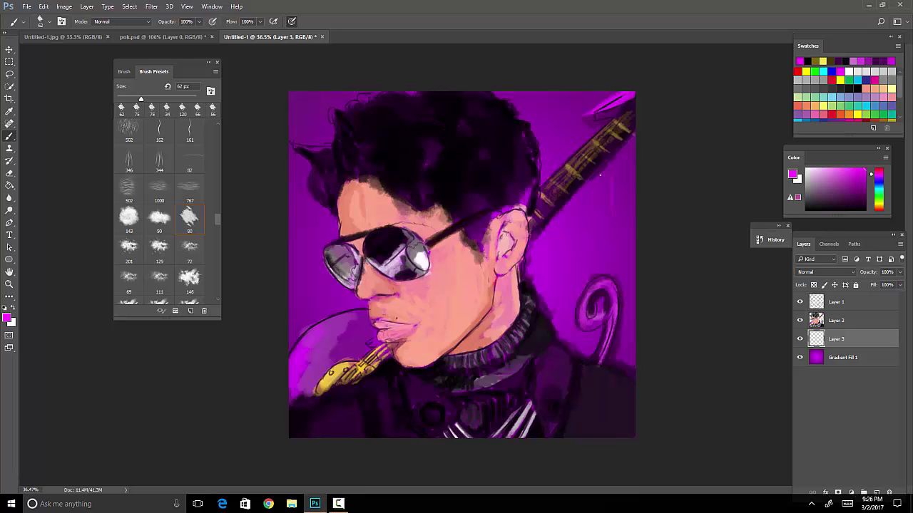
Step: Enlarge the brush to 158 px and paint vertical magenta streaks on the background on both sides of the head
right_click(600, 201)
left_click_drag(615, 222, 630, 222)
left_click(582, 228)
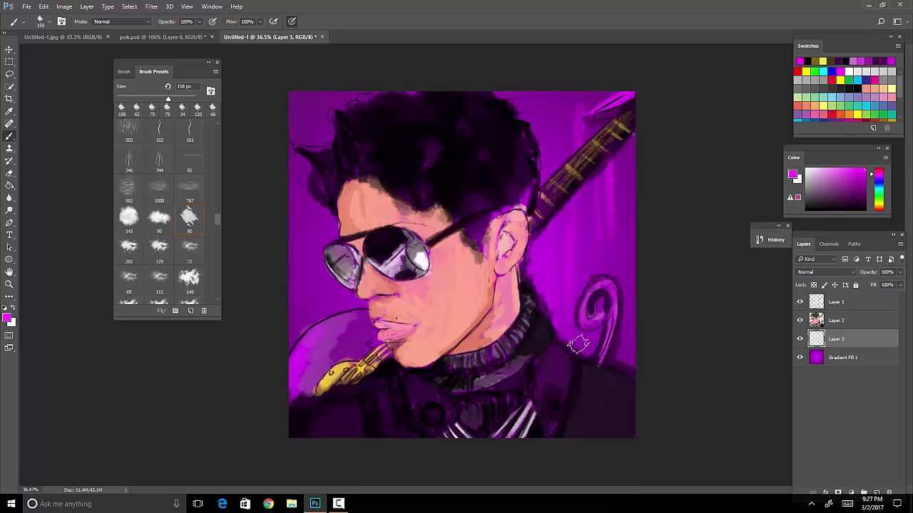
left_click_drag(625, 307, 624, 363)
left_click_drag(324, 246, 326, 318)
Step: Reduce the brush to 66 px and add thin vertical light pink and near-white streaks to the background
left_click(601, 236, "alt")
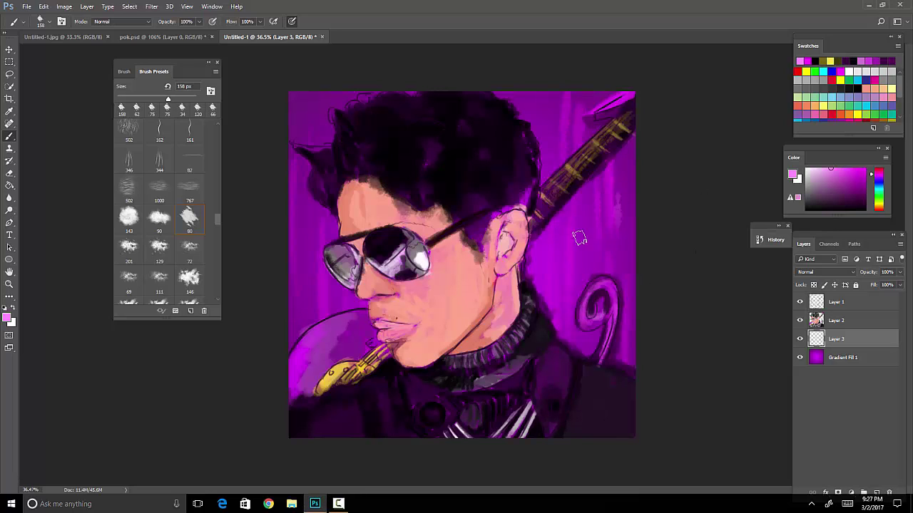
right_click(579, 238)
mouse_move(609, 260)
left_mouse_down()
mouse_move(594, 260)
mouse_move(625, 178)
left_mouse_up()
key("Return")
left_click_drag(600, 216, 600, 185)
left_click_drag(588, 238, 587, 198)
left_click(580, 257, "alt")
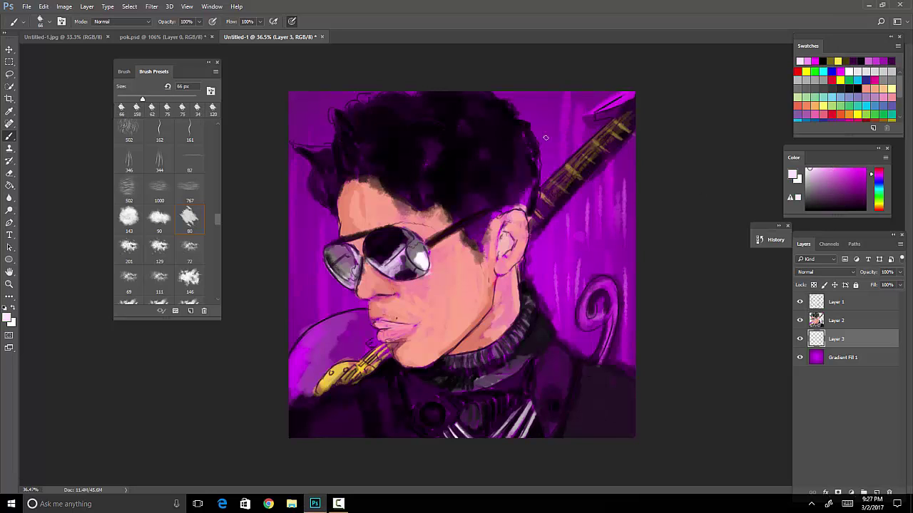
scroll(632, 292, "up", 1)
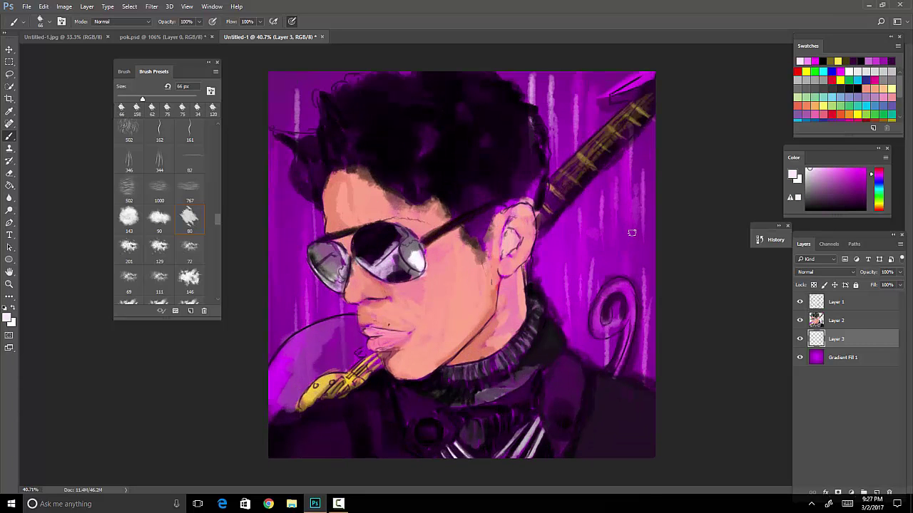
Step: Add more vertical streaks in sampled pinks and magenta around the turtleneck, guitar and hair
left_click(583, 348, "alt")
left_click_drag(566, 314, 545, 261)
left_click(559, 223, "alt")
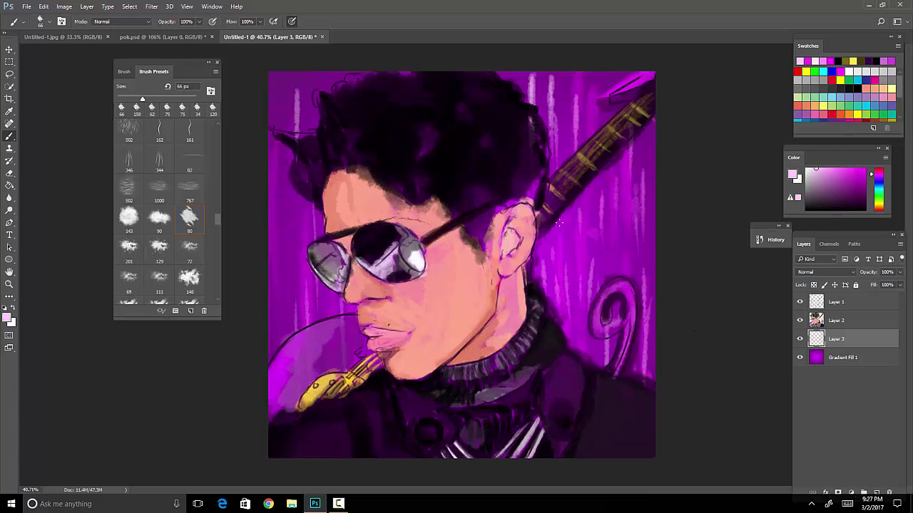
left_click_drag(273, 122, 273, 90)
left_click(313, 129, "alt")
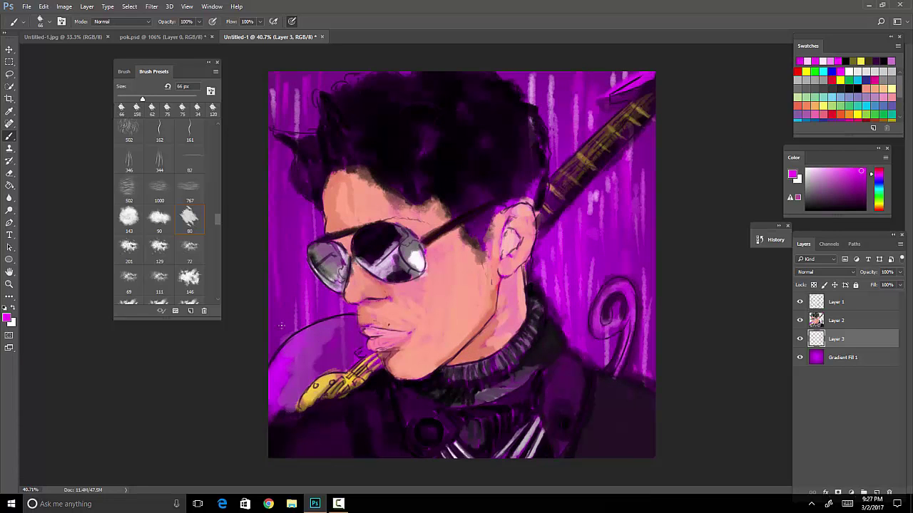
Step: Select Layer 2 and paint vertical magenta streaks over the coat's shoulders
key("alt+bracketright")
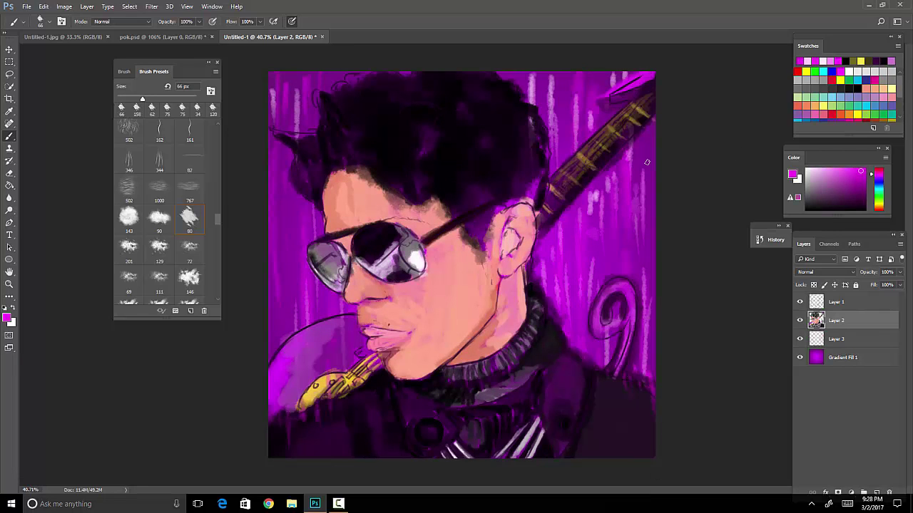
scroll(551, 319, "down", 2)
scroll(467, 269, "up", 2)
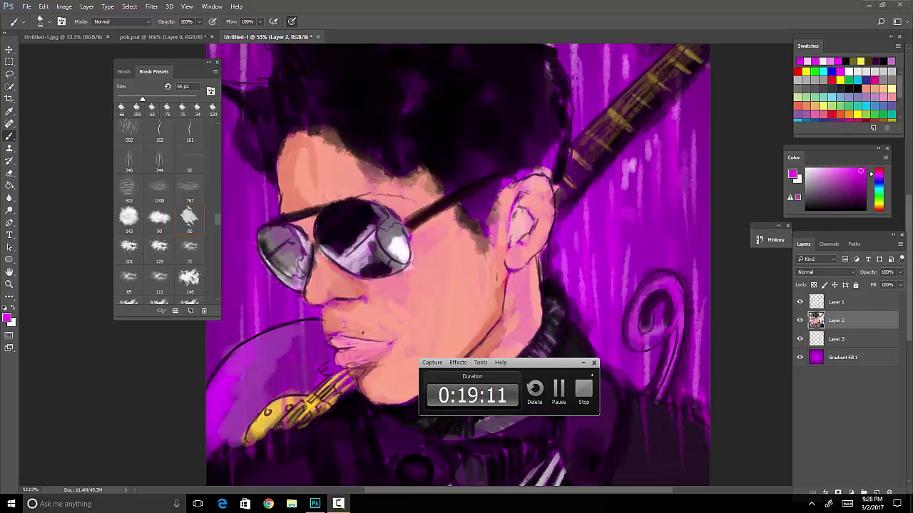
Step: Apply the Camera Raw filter to Layer 3 with Tint at +100
left_click(560, 389)
left_click(152, 6)
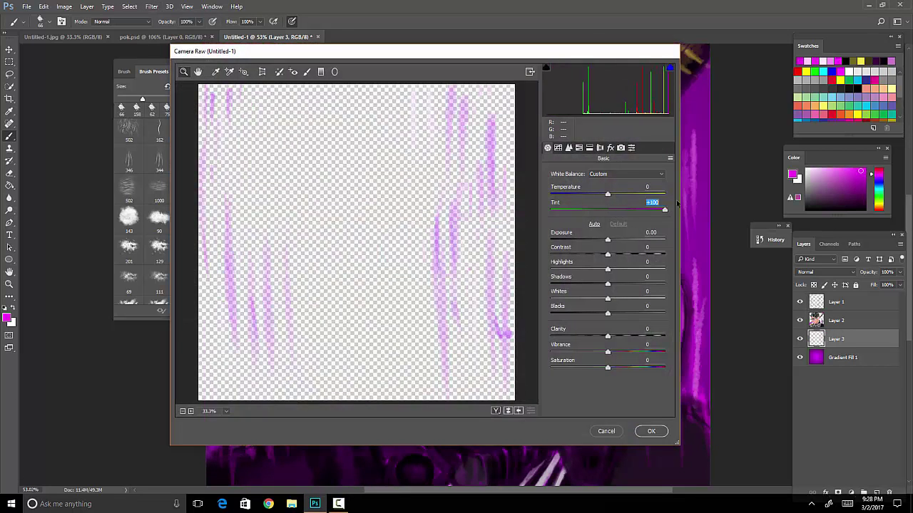
key("Return")
Step: Apply a Motion Blur to the background streaks on Layer 3
left_click(132, 7)
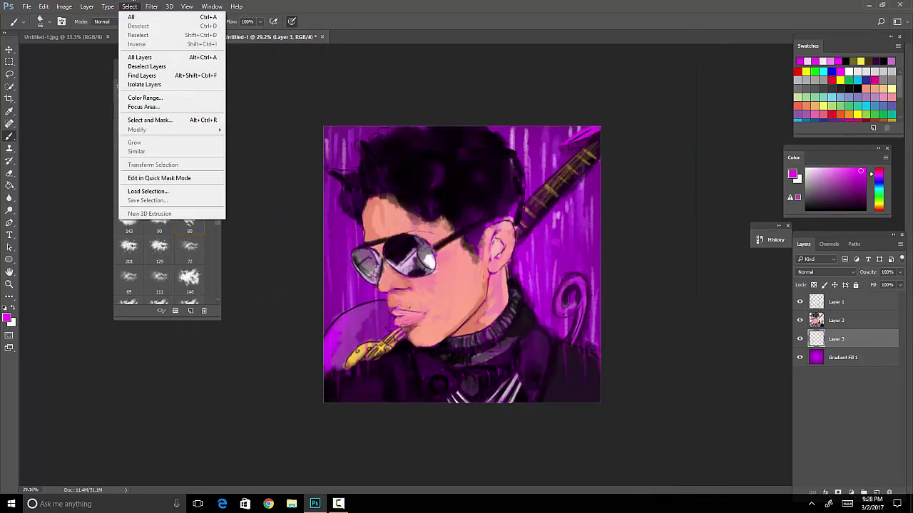
mouse_move(181, 110)
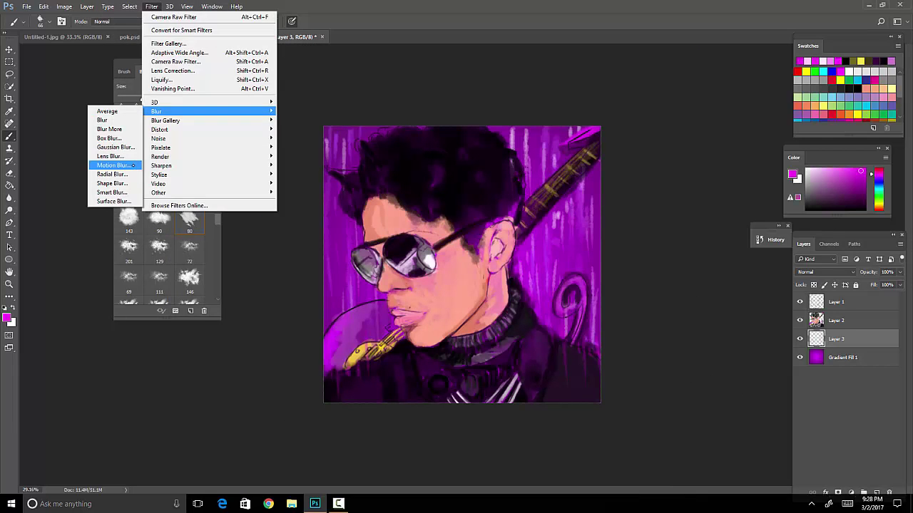
left_click(118, 166)
key("Return")
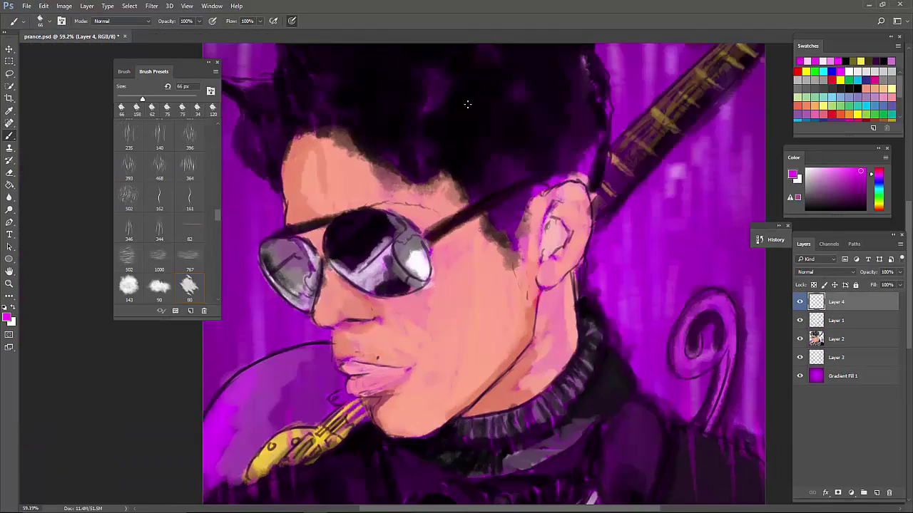
Step: Sample the salmon skin tone and paint a shading band down the forehead on Layer 4
scroll(313, 160, "up", 3)
left_click(313, 160, "alt")
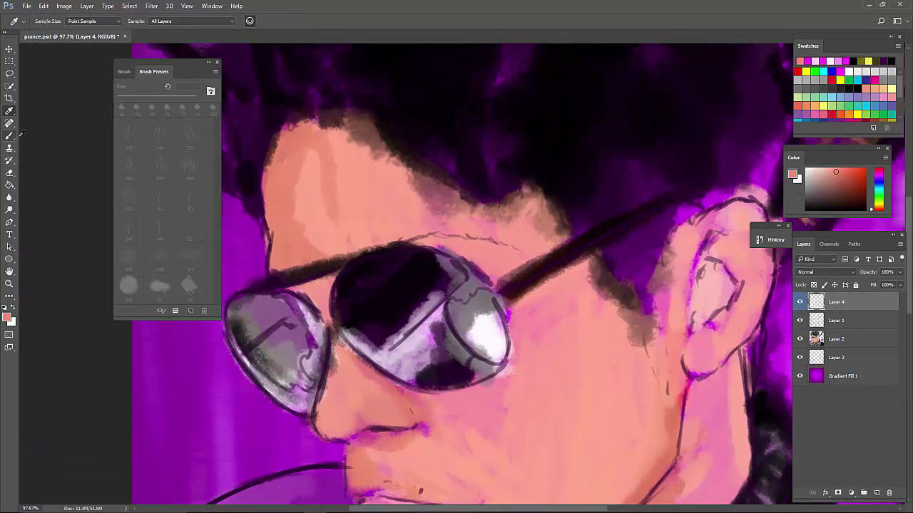
left_click_drag(311, 175, 322, 248)
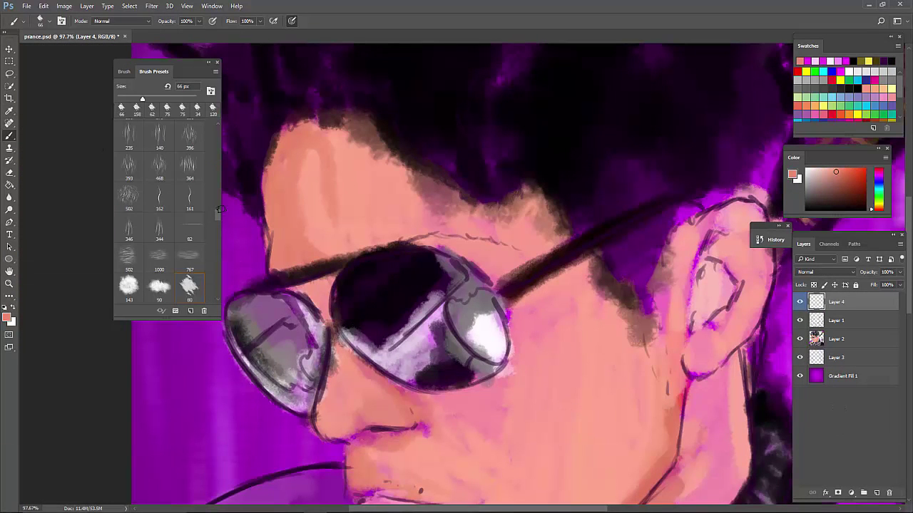
Step: Sample a light peach, reduce the brush to 21 px and paint a light edge along the forehead's outer contour
left_click(320, 147, "alt")
key("bracketleft")
key("bracketleft")
key("bracketleft")
key("bracketleft")
key("bracketleft")
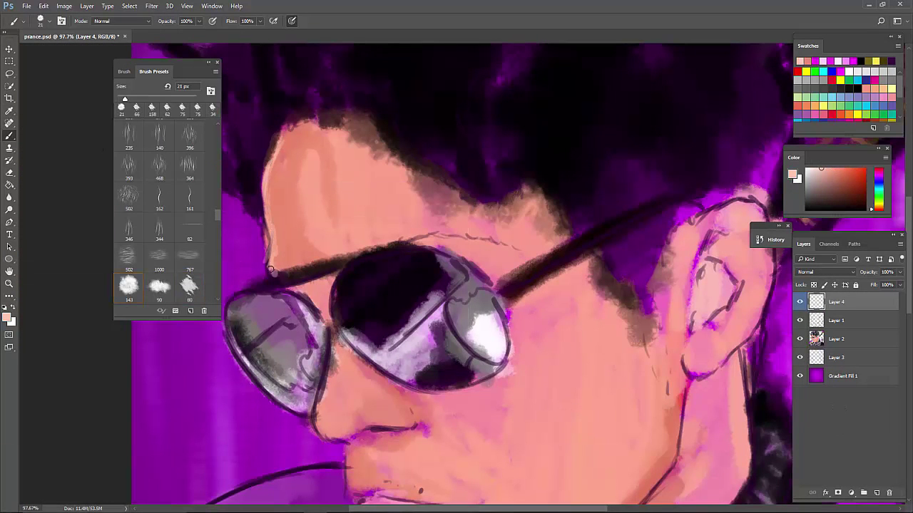
scroll(270, 269, "down", 2)
scroll(164, 213, "down", 3)
right_click(420, 130)
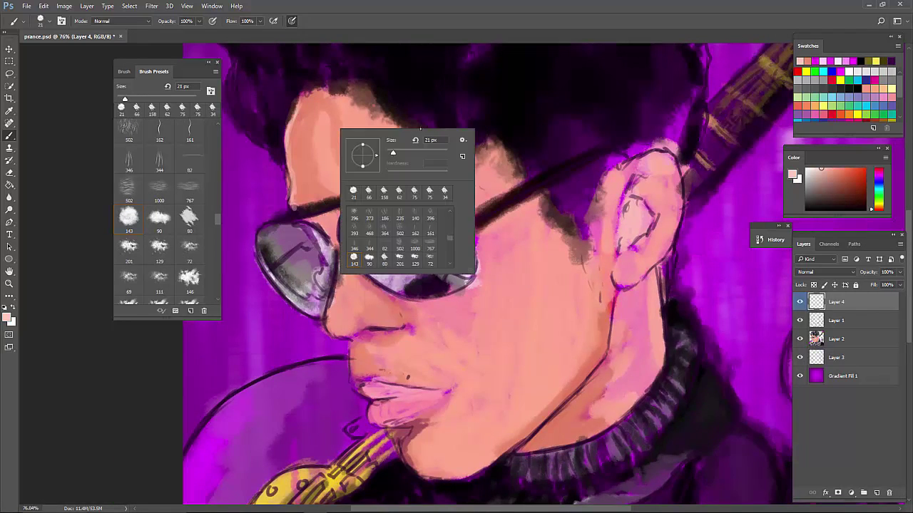
key("Escape")
scroll(304, 202, "up", 5)
mouse_move(304, 202)
left_mouse_down()
mouse_move(377, 174)
mouse_move(328, 191)
mouse_move(406, 264)
left_mouse_up()
Step: Smooth the forehead and temple hairline with peach skin tones, then switch to a soft round brush at 95 px
scroll(487, 169, "down", 3)
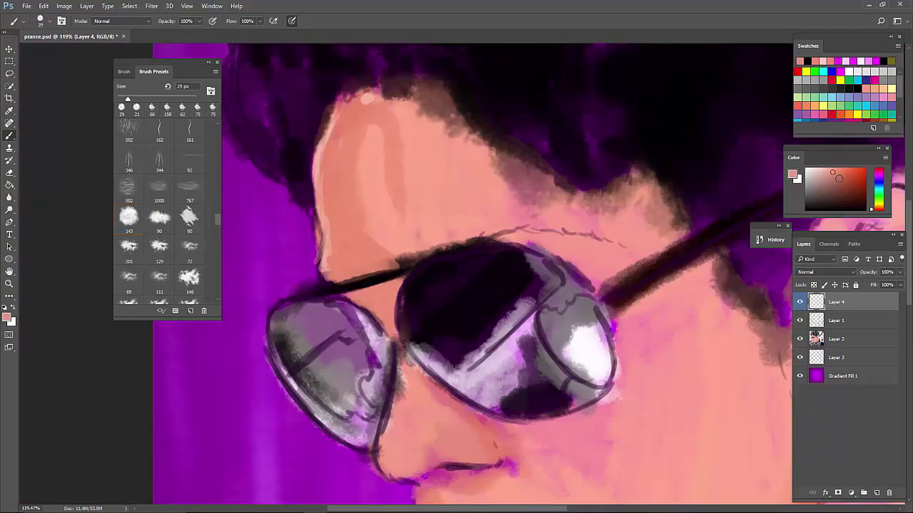
mouse_move(485, 227)
left_mouse_down()
mouse_move(484, 176)
mouse_move(538, 222)
mouse_move(485, 152)
mouse_move(614, 214)
mouse_move(664, 200)
left_mouse_up()
key("comma")
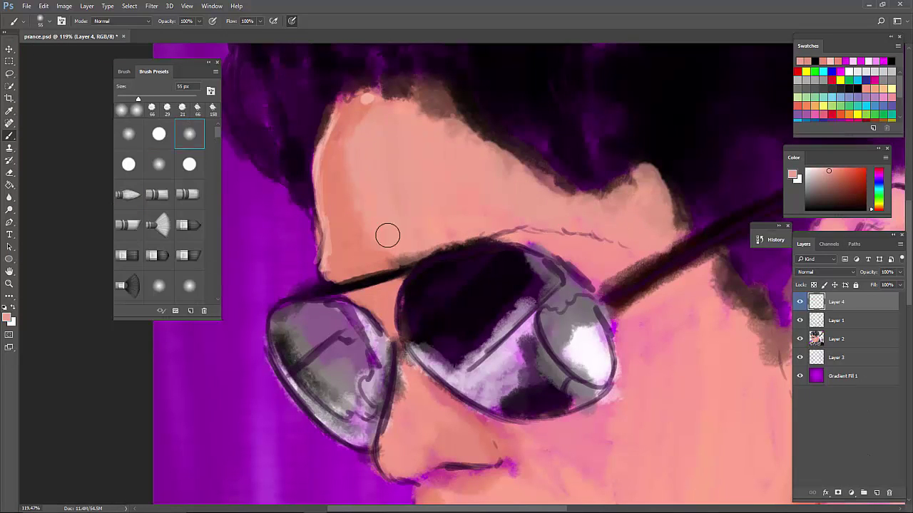
key("period")
key("period")
scroll(387, 240, "down", 2)
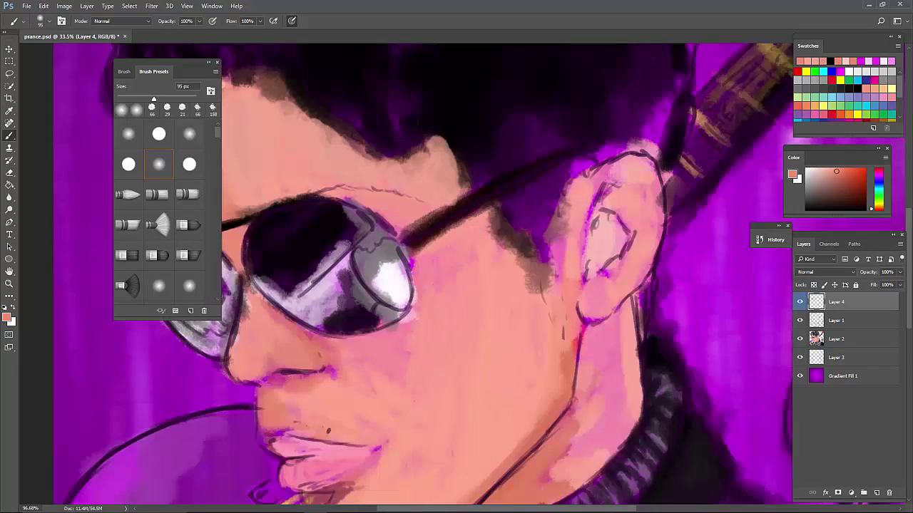
Step: Switch to the rough textured brush at 18 px and soften the eyebrow line above the sunglasses with sampled skin and mauve tones
scroll(471, 235, "up", 1)
right_click(410, 132)
left_click(351, 151)
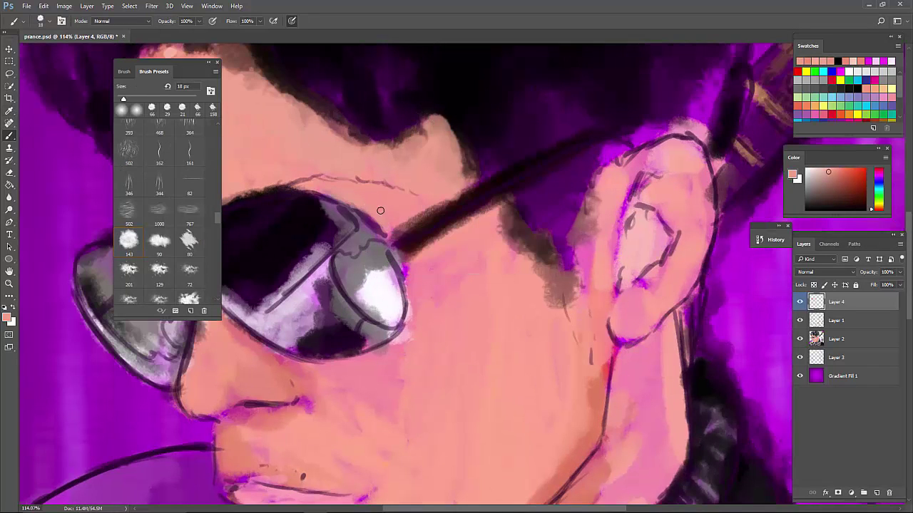
right_click(528, 128)
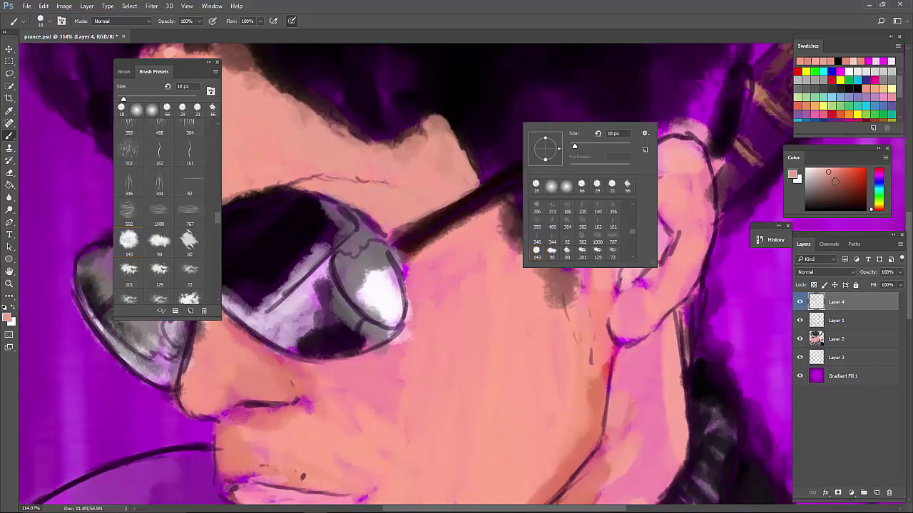
left_click(336, 178, "alt")
scroll(564, 142, "down", 5)
scroll(356, 289, "up", 5)
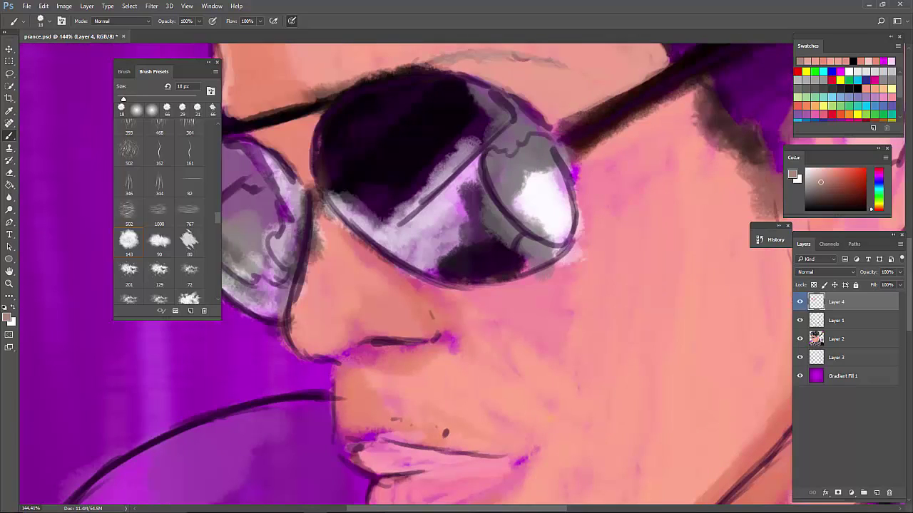
Step: Set the brush to 34 px and paint light pink highlights and peach tones on the nose bridge and around the nostril
right_click(464, 233)
mouse_move(339, 228)
left_mouse_down()
mouse_move(325, 229)
mouse_move(313, 207)
left_mouse_up()
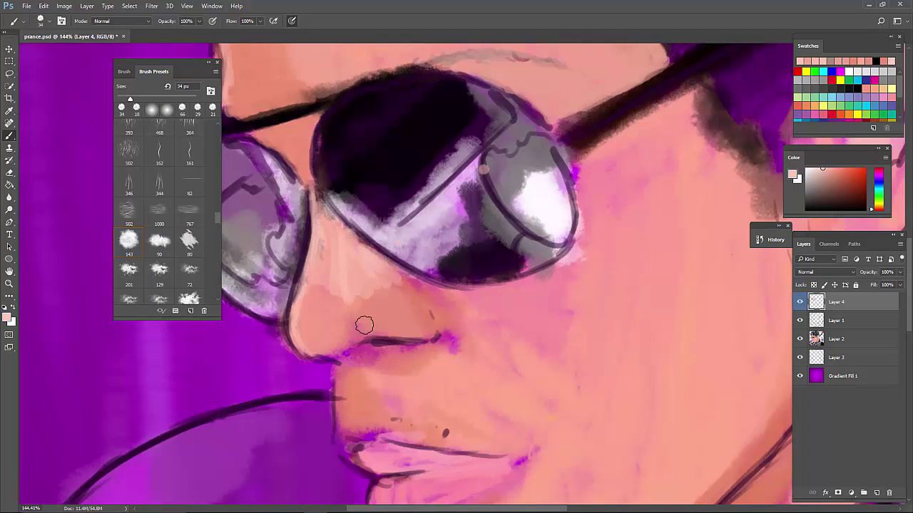
left_click_drag(362, 322, 401, 321)
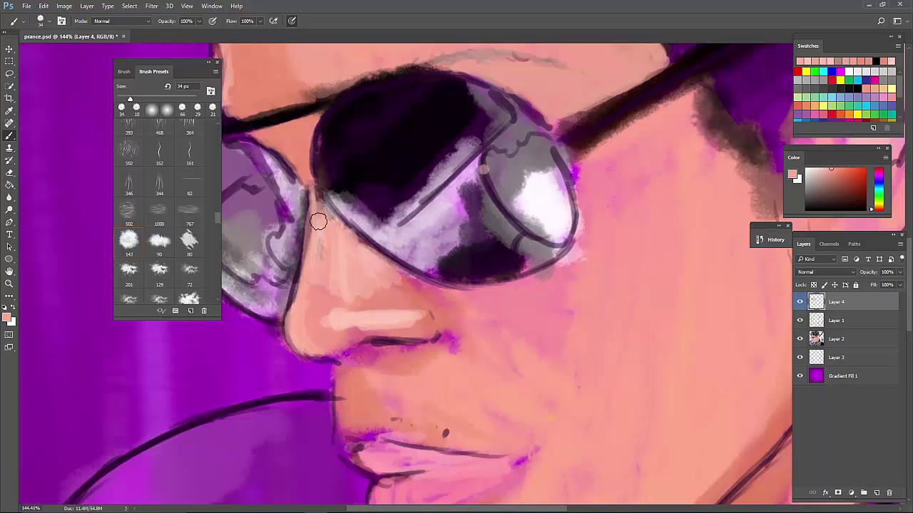
scroll(344, 264, "down", 1)
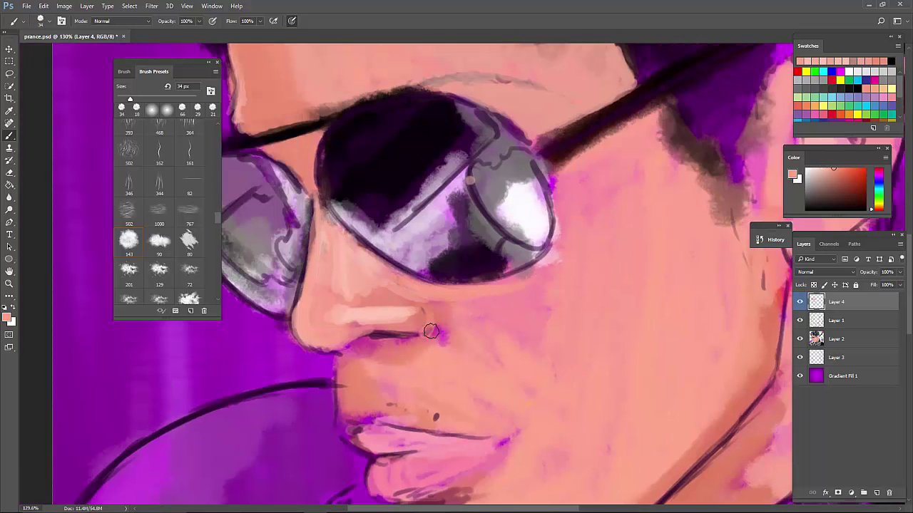
left_click_drag(399, 333, 346, 343)
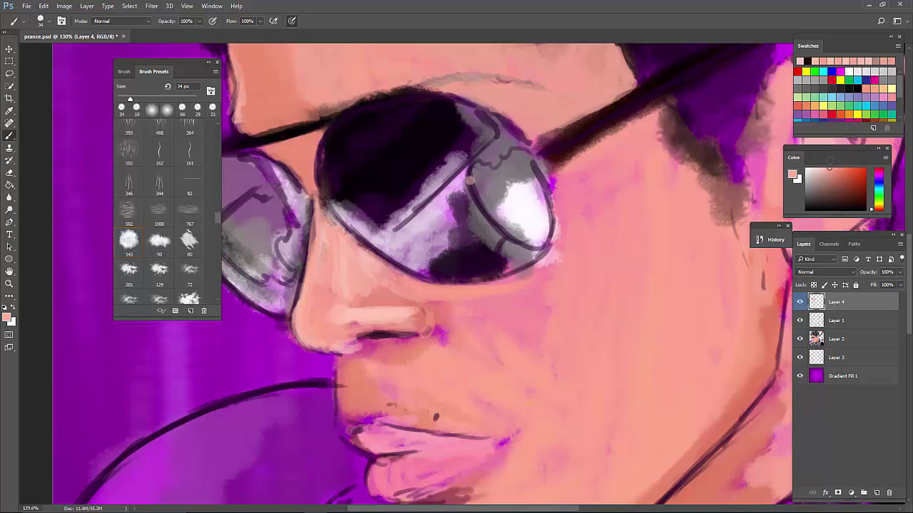
Step: Dot black stubble over the upper lip and mouth corner at 7 px, and shade the lip's outer edge grey-green at 20 px
left_click(346, 343, "alt")
right_click(557, 321)
left_click_drag(646, 332, 585, 332)
key("Return")
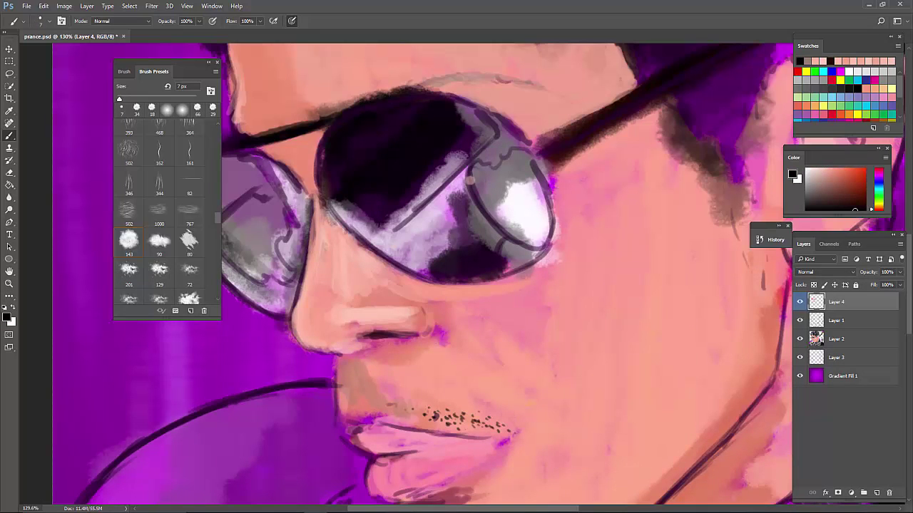
left_click_drag(509, 423, 517, 419)
left_click(526, 443)
right_click(479, 348)
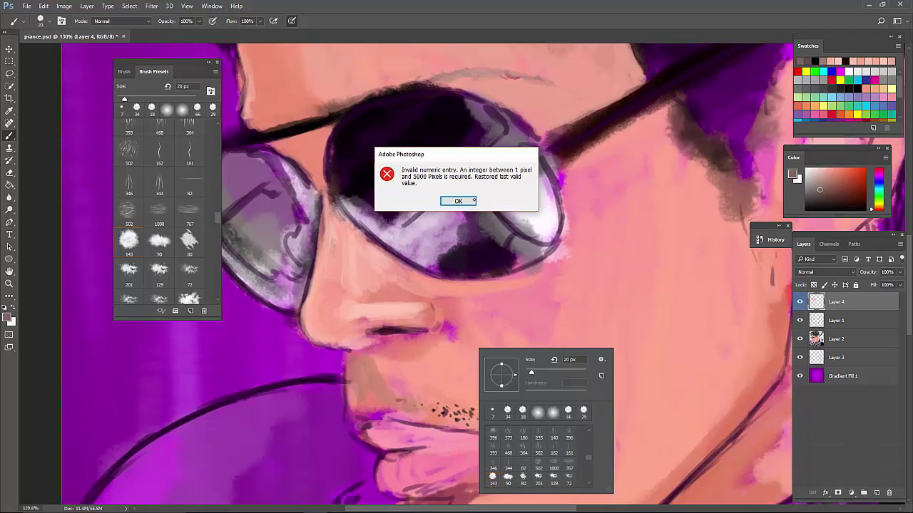
key("Return")
Step: Sample a skin tone and blend the cheek beside the nostril with peach and light pink strokes, enlarging the brush to 42 px
left_click(459, 310, "alt")
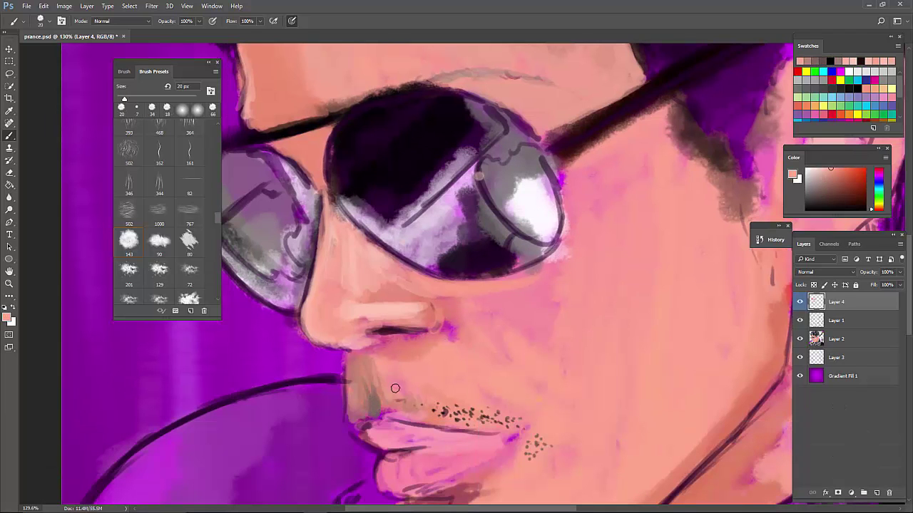
scroll(500, 398, "up", 1)
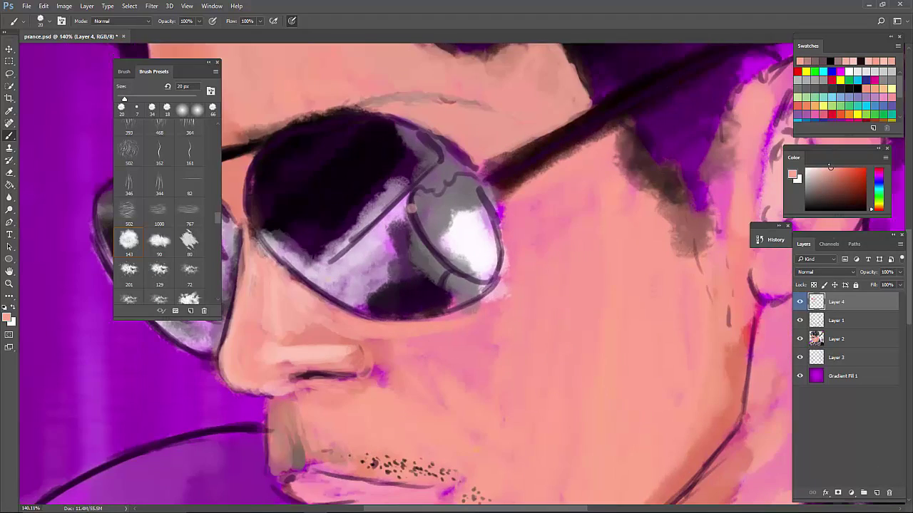
left_click_drag(339, 349, 407, 385)
left_click_drag(378, 352, 393, 382)
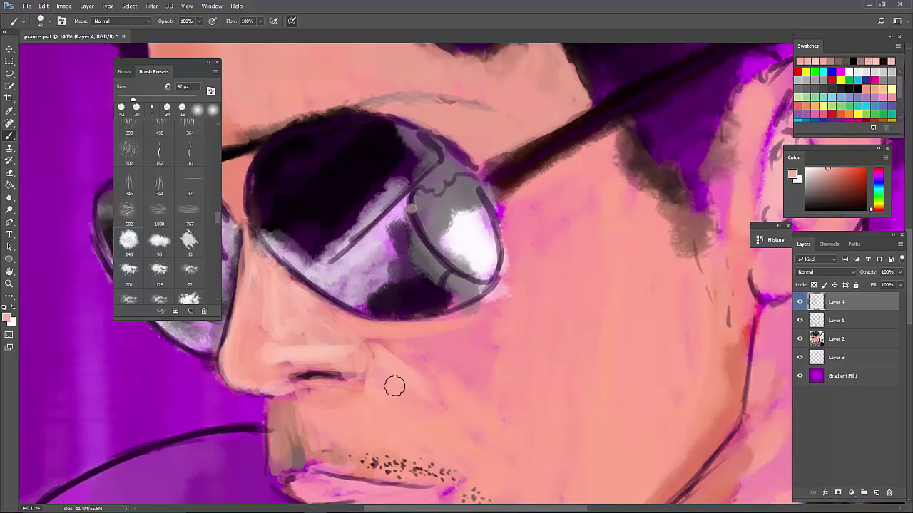
mouse_move(399, 342)
left_mouse_down()
mouse_move(468, 327)
mouse_move(397, 358)
left_mouse_up()
Step: Paint light pink and peach strokes along the forehead hairline and temple with the 42 px brush
scroll(277, 355, "down", 15)
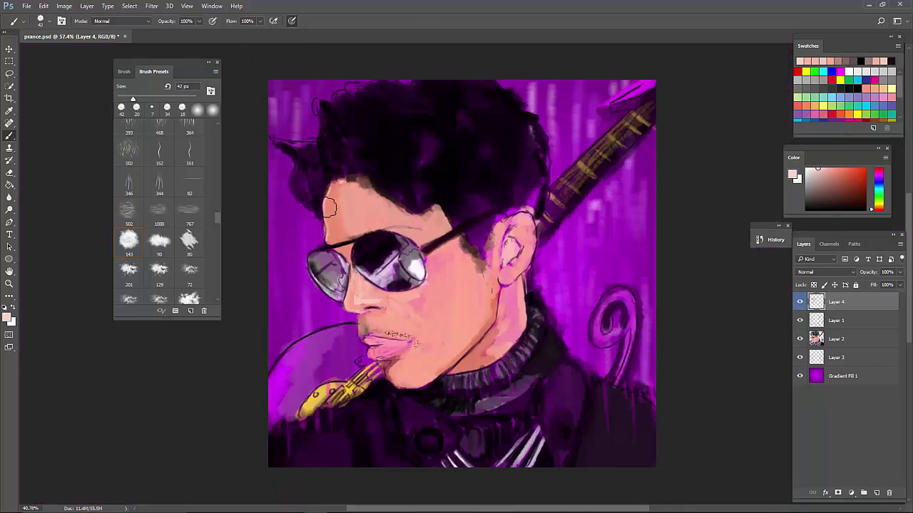
scroll(278, 354, "up", 12)
scroll(328, 156, "up", 2)
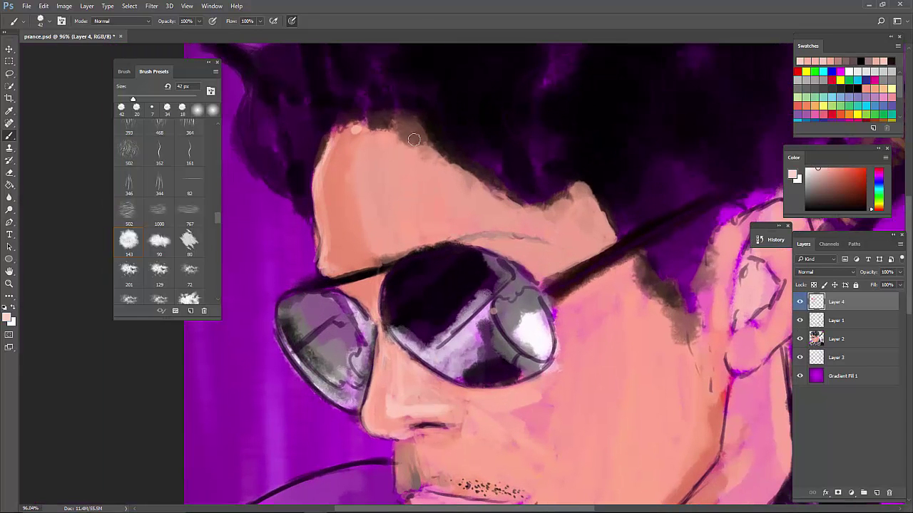
left_click_drag(427, 139, 487, 181)
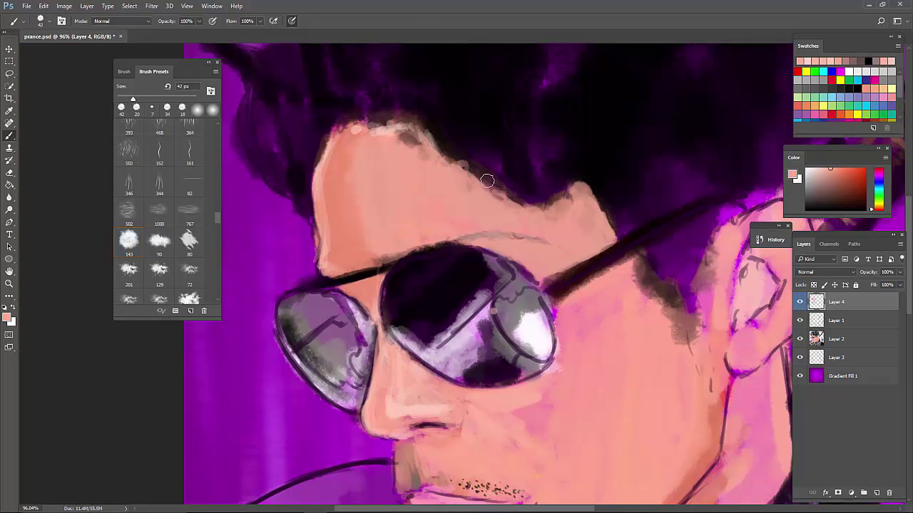
mouse_move(544, 208)
left_mouse_down()
mouse_move(585, 193)
mouse_move(587, 217)
left_mouse_up()
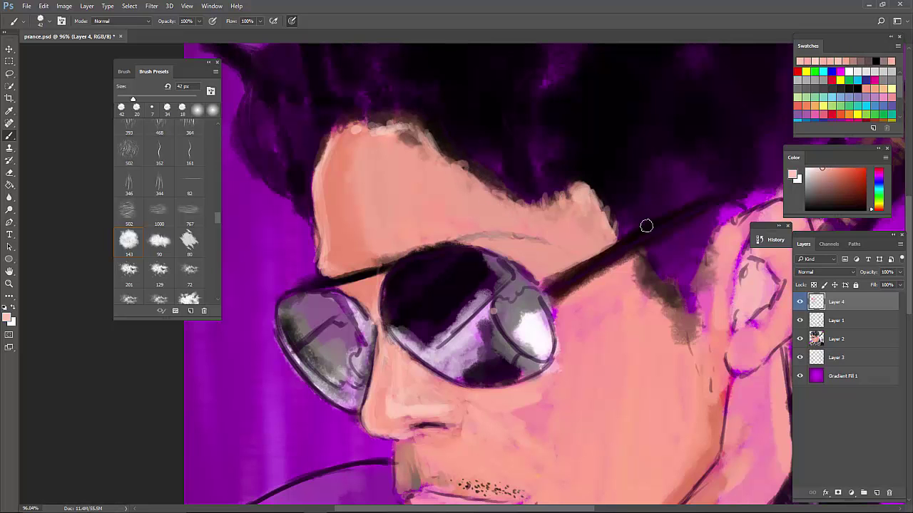
Step: Paint a light grey rim along the far lens's lower outer edge with a dark line inside it, using a 17 px brush
scroll(646, 226, "down", 3)
scroll(457, 299, "up", 4)
left_click(468, 301, "alt")
key("bracketleft")
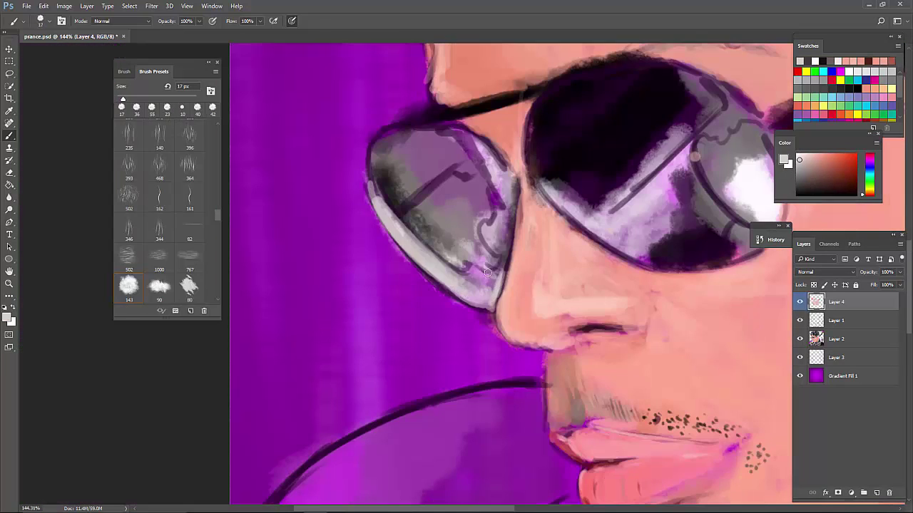
left_click(385, 178, "alt")
mouse_move(375, 201)
left_mouse_down()
mouse_move(376, 159)
mouse_move(443, 242)
left_mouse_up()
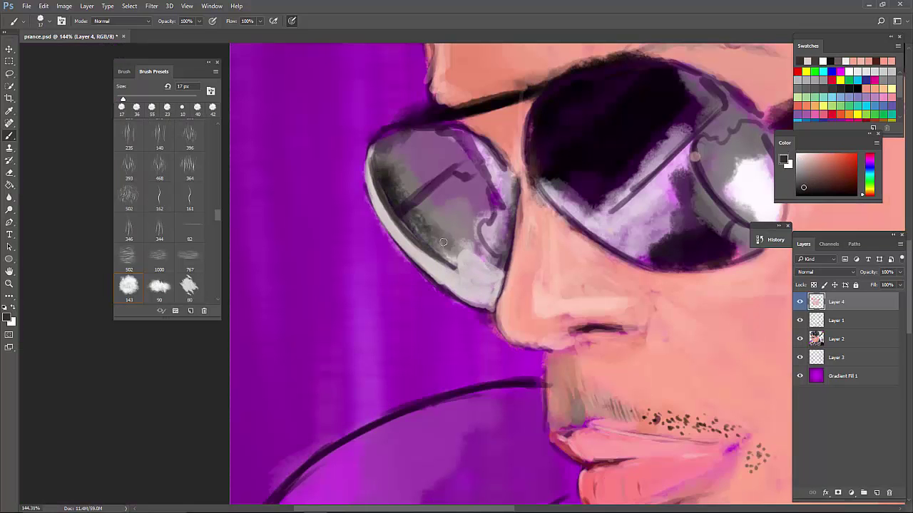
Step: Enlarge the brush and repaint the inside of the far lens with sampled mauve-grey tones, covering the purple areas
key("bracketright")
key("bracketright")
key("bracketright")
key("bracketright")
key("bracketright")
left_click(456, 199, "alt")
mouse_move(442, 185)
left_mouse_down()
mouse_move(469, 227)
mouse_move(457, 162)
mouse_move(407, 144)
mouse_move(407, 189)
mouse_move(437, 251)
mouse_move(537, 233)
mouse_move(475, 256)
mouse_move(461, 245)
mouse_move(514, 243)
mouse_move(487, 246)
mouse_move(459, 148)
left_mouse_up()
left_click(442, 253, "alt")
Step: Reset the colours to black, set the brush to 23 px and darken the far lens's upper inner rim near the nose
key("d")
right_click(508, 168)
double_click(613, 207)
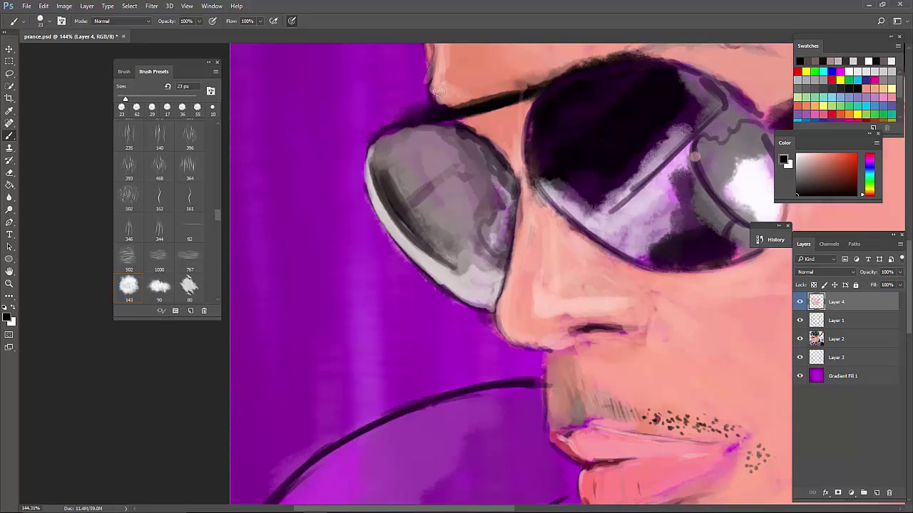
scroll(438, 90, "down", 2)
mouse_move(465, 193)
left_mouse_down()
mouse_move(456, 182)
mouse_move(471, 214)
left_mouse_up()
key("x")
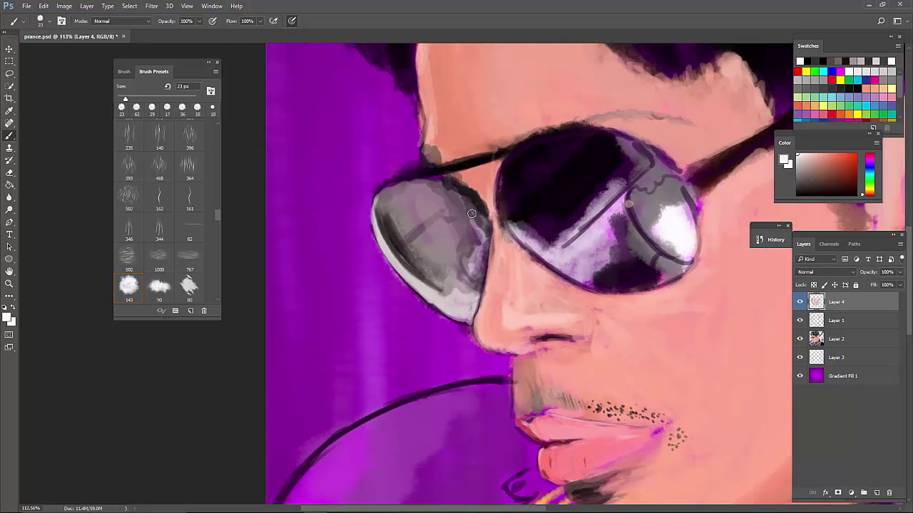
Step: Dab a black hinge on the far lens's outer rim and paint the dark arm reflection across the lens in a sampled dark tone
key("x")
scroll(480, 219, "down", 5)
scroll(311, 202, "up", 6)
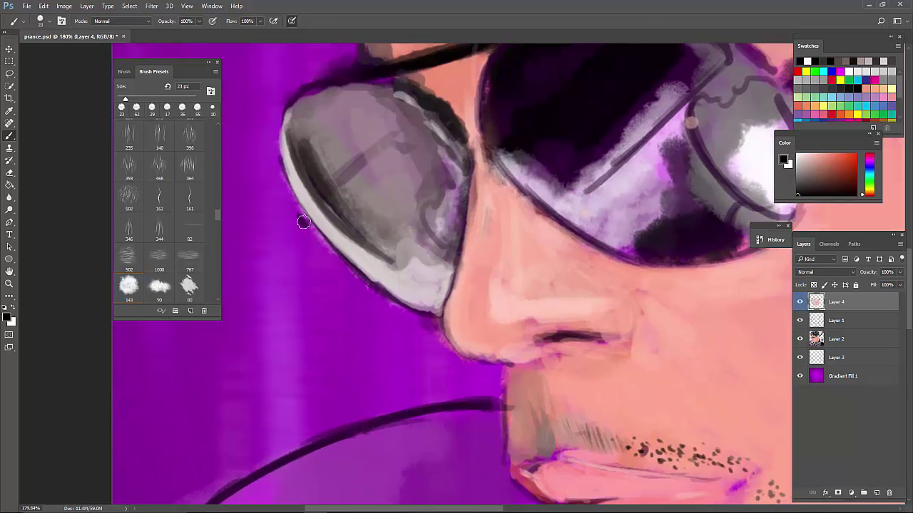
left_click(302, 220)
left_click(340, 172, "alt")
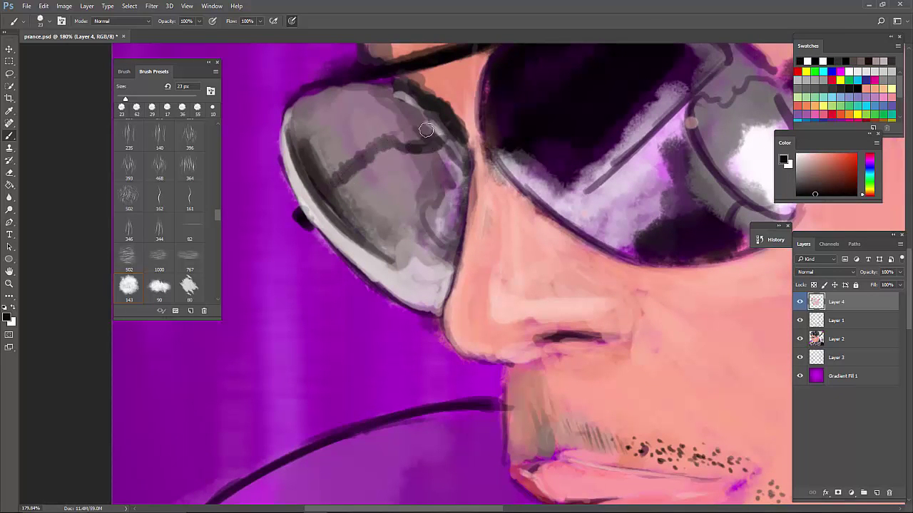
left_click_drag(418, 119, 421, 122)
Step: Sample a grey and blend the surface of the far lens with a 77 px brush
scroll(422, 122, "down", 2)
left_click(462, 232, "alt")
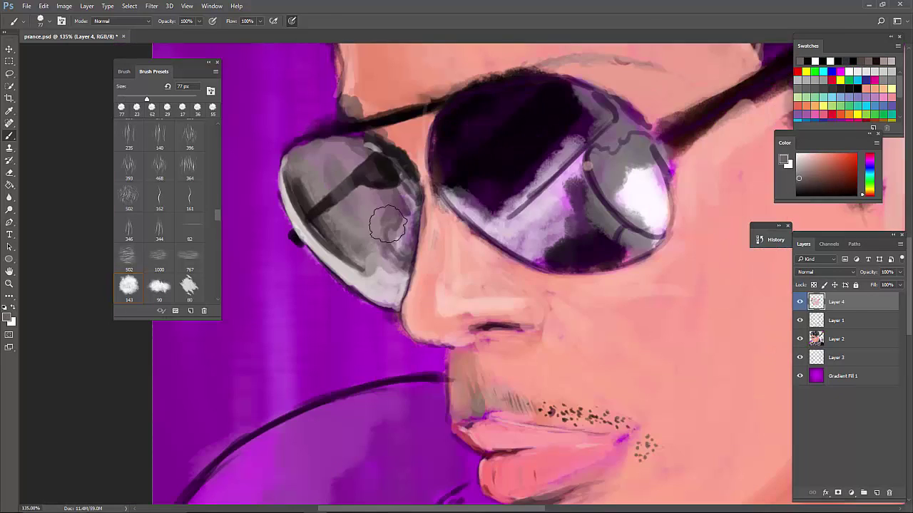
left_click_drag(349, 160, 374, 205)
Step: Reduce the brush to 37 px and fill the upper dark area of the near lens with black up to the diagonal reflection
scroll(374, 205, "down", 3)
scroll(310, 241, "up", 4)
key("bracketleft")
key("bracketleft")
key("bracketleft")
key("bracketleft")
key("d")
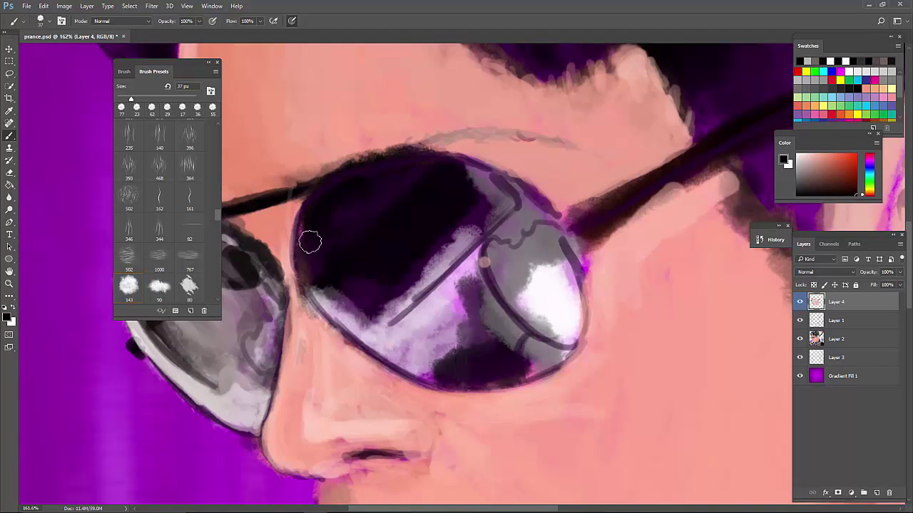
mouse_move(310, 240)
left_mouse_down()
mouse_move(395, 303)
mouse_move(456, 253)
mouse_move(360, 206)
mouse_move(492, 167)
left_mouse_up()
Step: Repaint the near lens's lower reflections with sampled peach, warm grey and pale pink tones
left_click(317, 307, "alt")
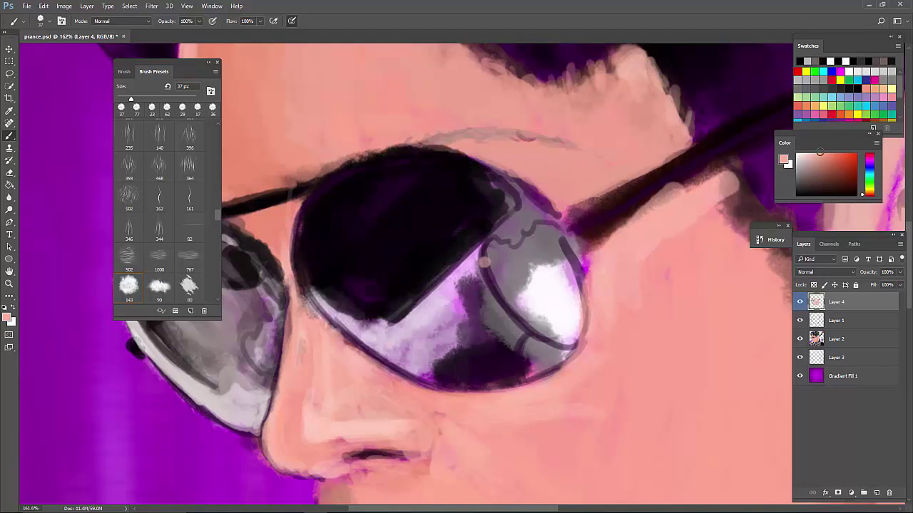
left_click_drag(314, 301, 405, 352)
left_click(566, 278, "alt")
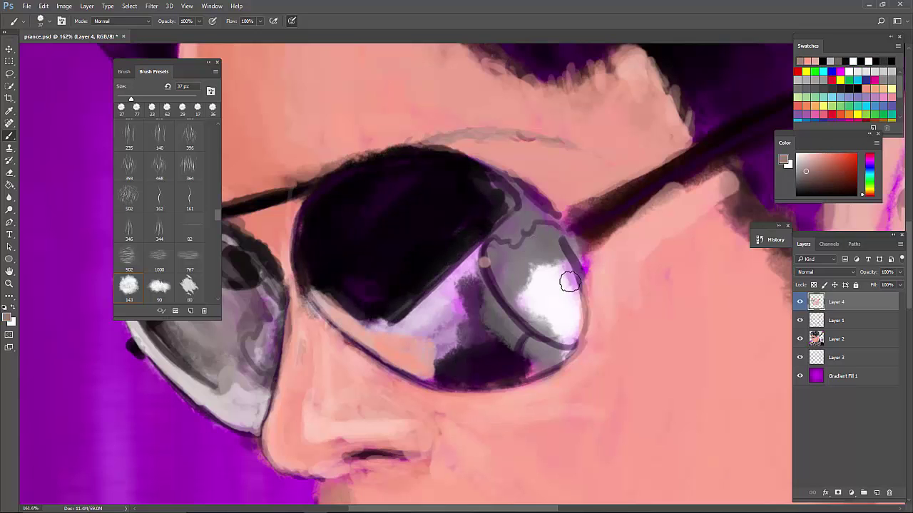
mouse_move(442, 307)
left_mouse_down()
mouse_move(495, 319)
mouse_move(439, 375)
mouse_move(481, 328)
left_mouse_up()
left_click(464, 278, "alt")
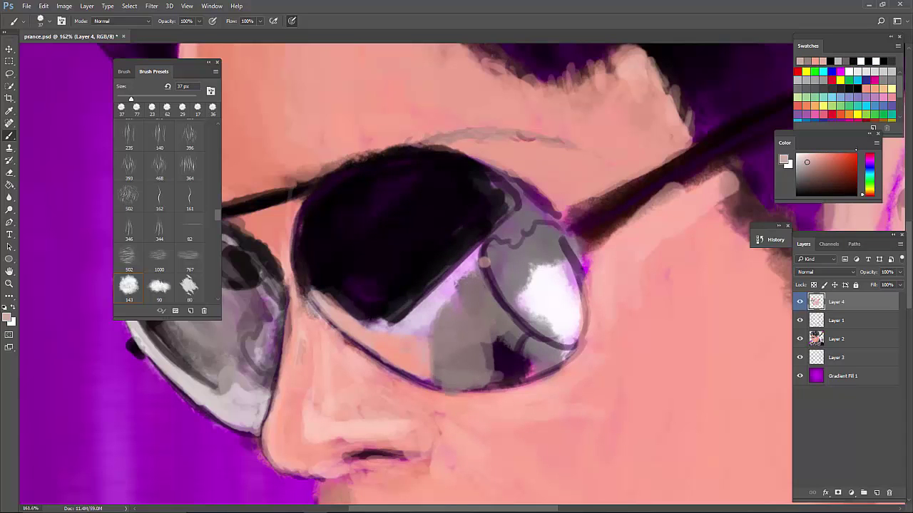
mouse_move(464, 278)
left_mouse_down()
mouse_move(413, 316)
mouse_move(485, 262)
left_mouse_up()
Step: Sample a dark tone, set the brush to 25 px and strengthen the near lens's outer frame and the dark edges of its reflection
left_click(509, 257, "alt")
right_click(518, 238)
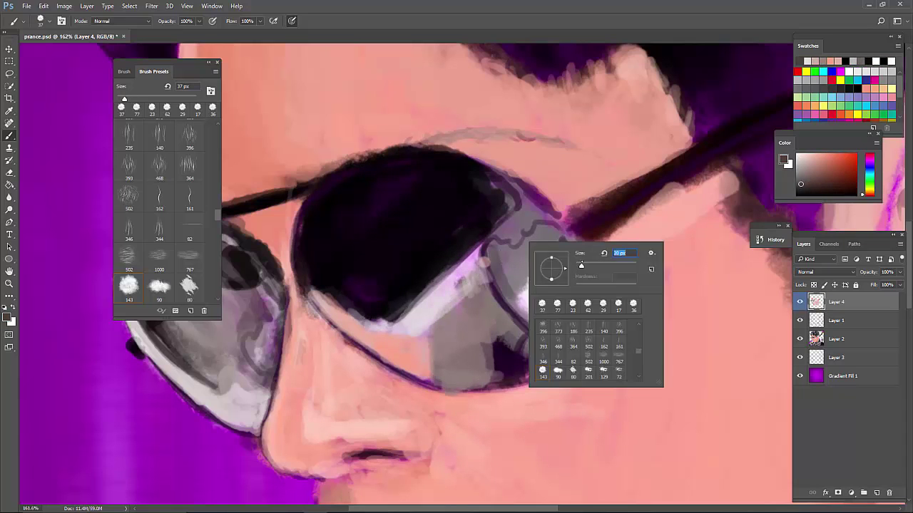
mouse_move(552, 255)
left_mouse_down()
mouse_move(489, 245)
mouse_move(537, 193)
mouse_move(576, 353)
left_mouse_up()
Step: Paint pale grey and white highlights over the oval reflection at the outer side of the near lens
left_click(549, 285, "alt")
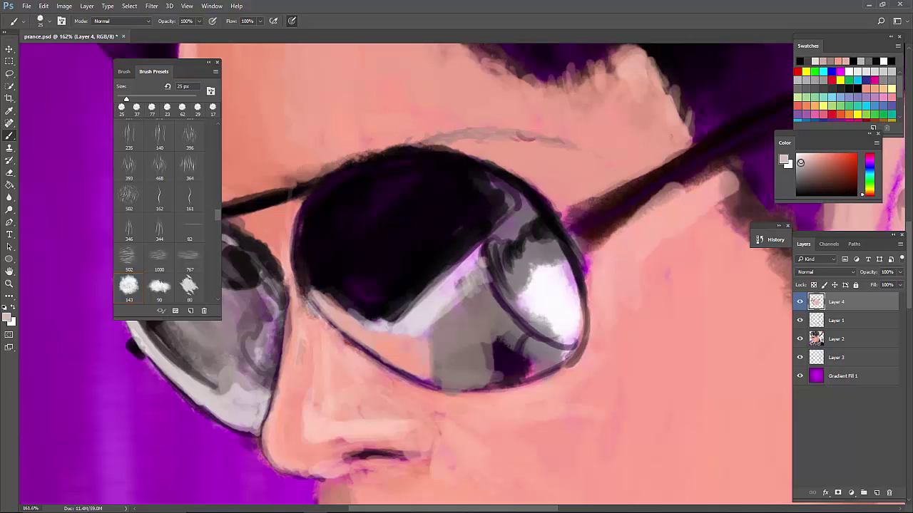
left_click_drag(549, 285, 542, 257)
left_click(570, 275, "alt")
left_click_drag(571, 329, 553, 242)
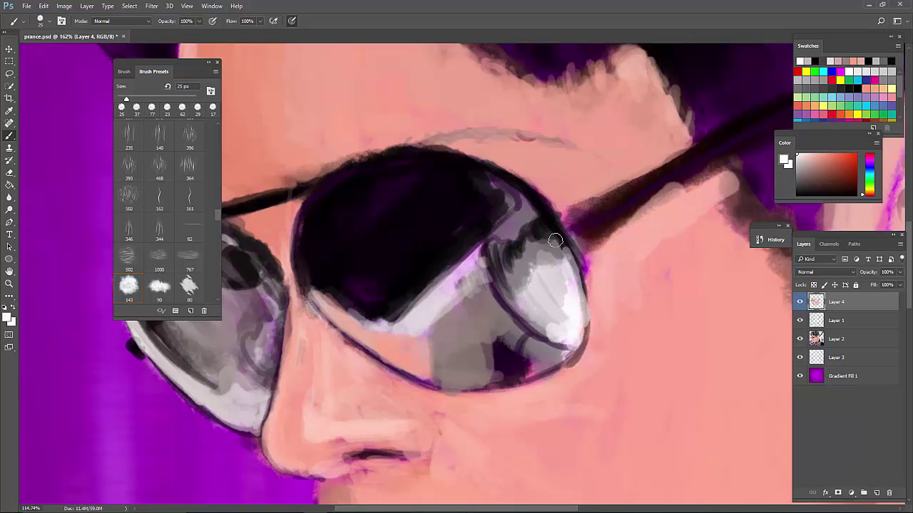
Step: Sample black and paint curved strands of hair sticking out above and beside the forehead, then sample the background purple
scroll(554, 240, "up", 6)
left_click(273, 172, "alt")
left_click_drag(257, 264, 273, 158)
scroll(273, 158, "down", 5)
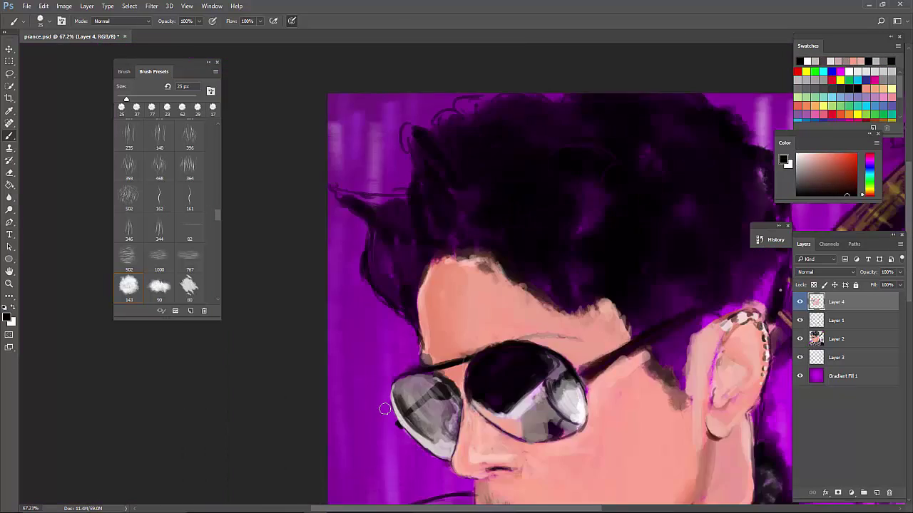
scroll(298, 274, "up", 4)
left_click_drag(340, 291, 412, 148)
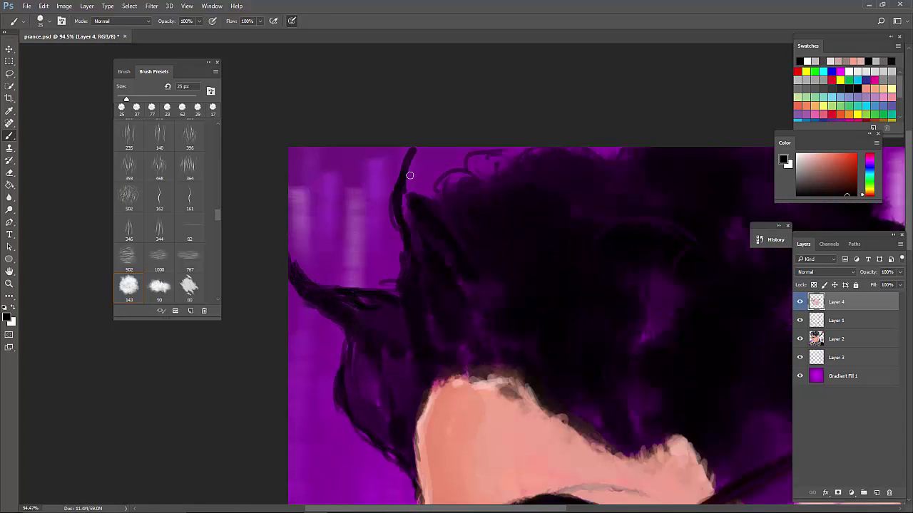
left_click(412, 149, "alt")
scroll(379, 416, "down", 4)
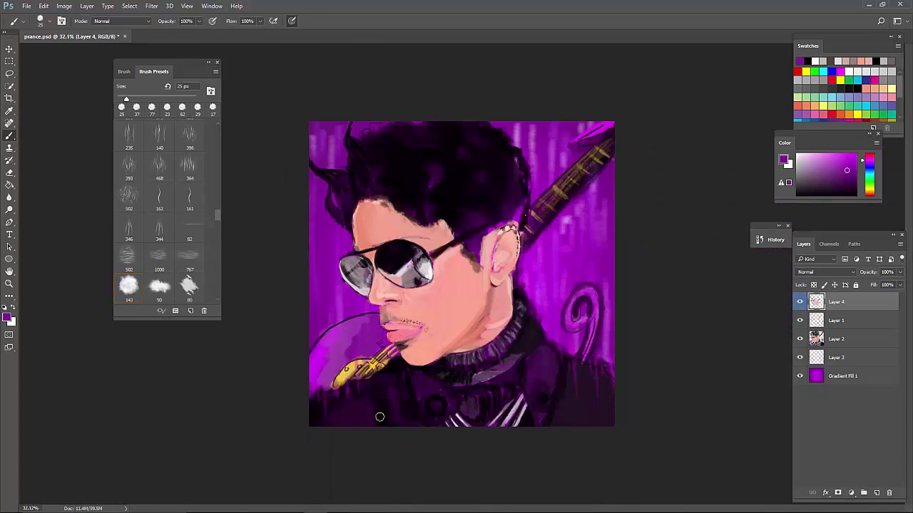
Step: Enlarge the brush to 89 px and paint curved grey highlights across the crown and side of the dark hair
scroll(378, 416, "up", 3)
right_click(502, 257)
left_click_drag(556, 279, 563, 279)
key("Return")
mouse_move(457, 181)
left_mouse_down()
mouse_move(508, 230)
mouse_move(567, 206)
mouse_move(587, 138)
left_mouse_up()
scroll(448, 101, "down", 2)
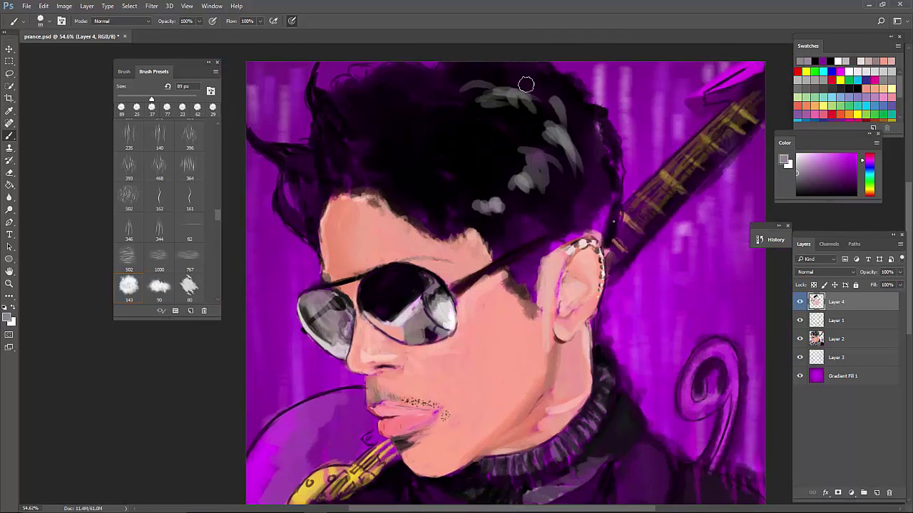
Step: Shrink the brush to 31 px, sample a dark brown and paint fine strands into the sideburn in front of the ear
key("bracketleft")
key("bracketleft")
key("bracketleft")
key("bracketleft")
key("bracketleft")
key("bracketleft")
scroll(613, 217, "up", 3)
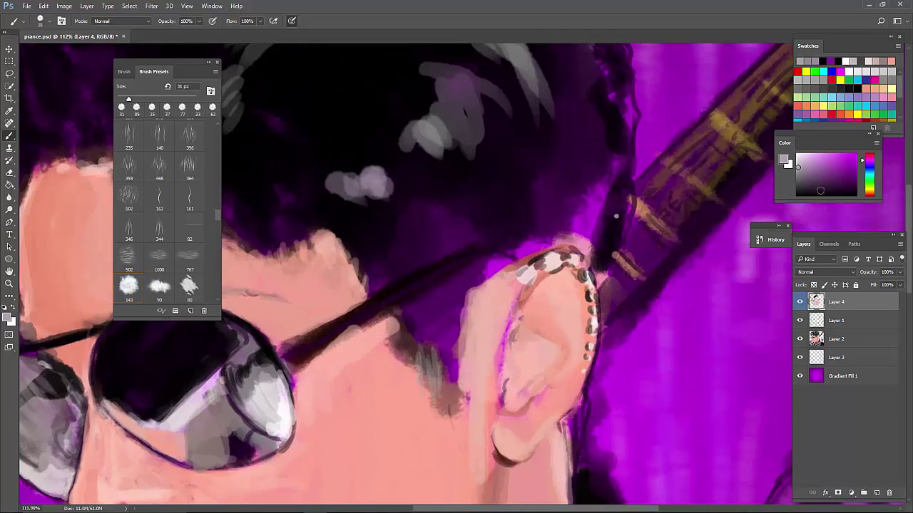
left_click(655, 235, "alt")
left_click_drag(437, 371, 457, 395)
left_click_drag(432, 360, 399, 321)
left_click(363, 278, "alt")
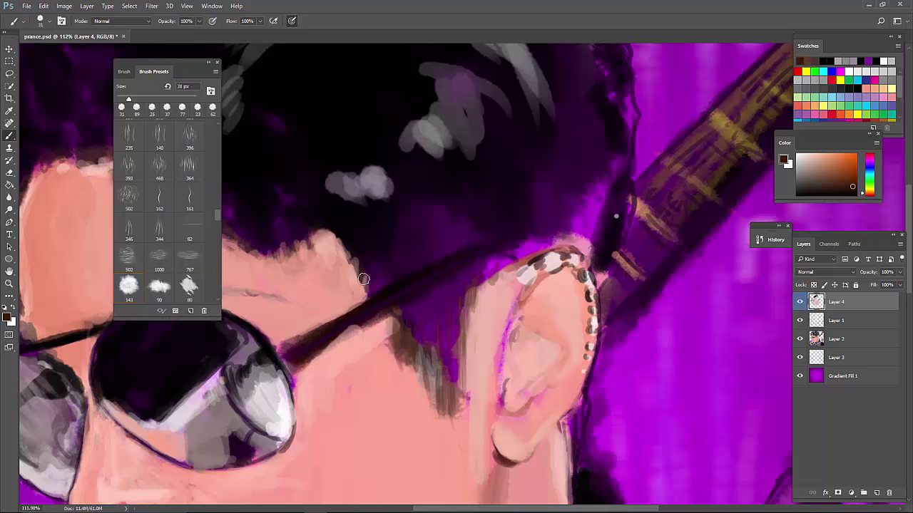
Step: Extend the hair strands above and below the sunglasses' arm, and sample a peach skin tone
scroll(465, 246, "down", 5)
scroll(499, 285, "up", 4)
mouse_move(499, 321)
left_mouse_down()
mouse_move(515, 287)
mouse_move(524, 293)
mouse_move(497, 327)
left_mouse_up()
scroll(629, 219, "up", 1)
left_click(550, 265, "alt")
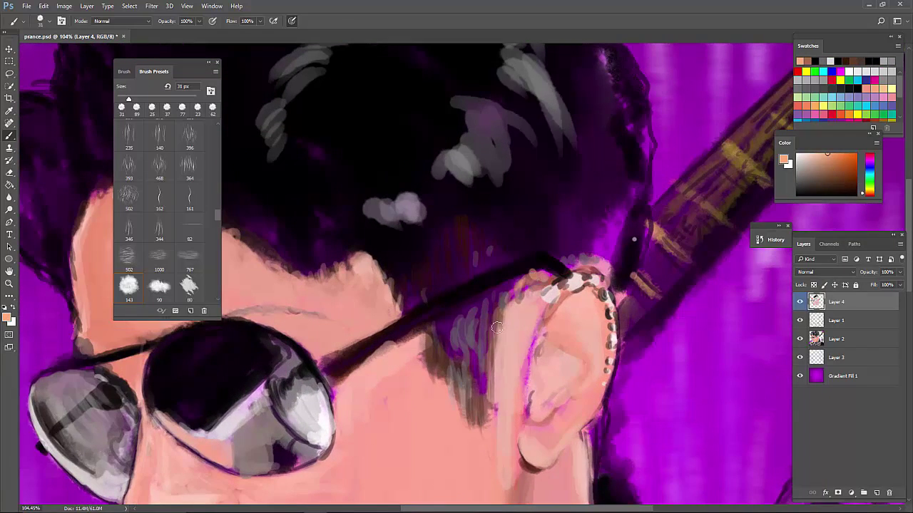
Step: Reset the colour to black, enlarge the brush to 84 px and fill the purple gaps at the back of the hair
key("d")
right_click(634, 238)
double_click(652, 285)
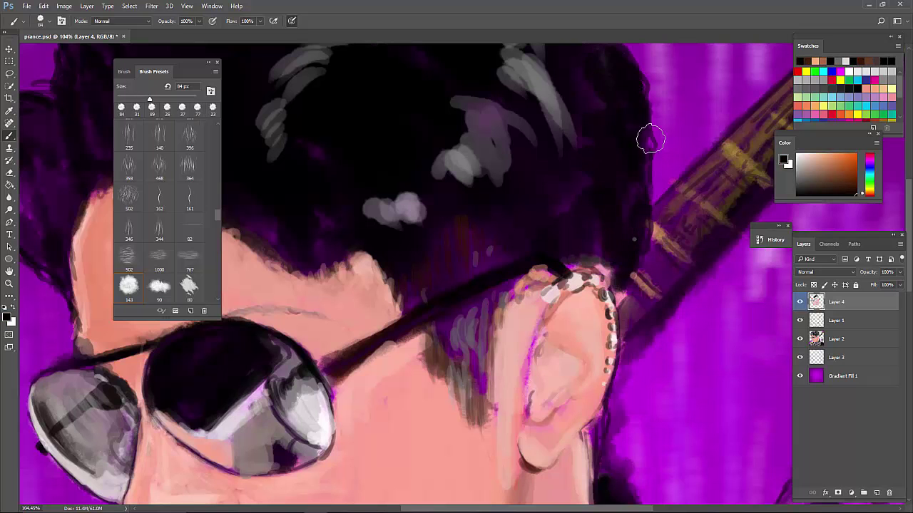
Step: Set a white 36 px brush and paint thin curved highlight strands over the swept-up front of the hair
scroll(624, 298, "down", 4)
scroll(624, 298, "up", 2)
right_click(352, 250)
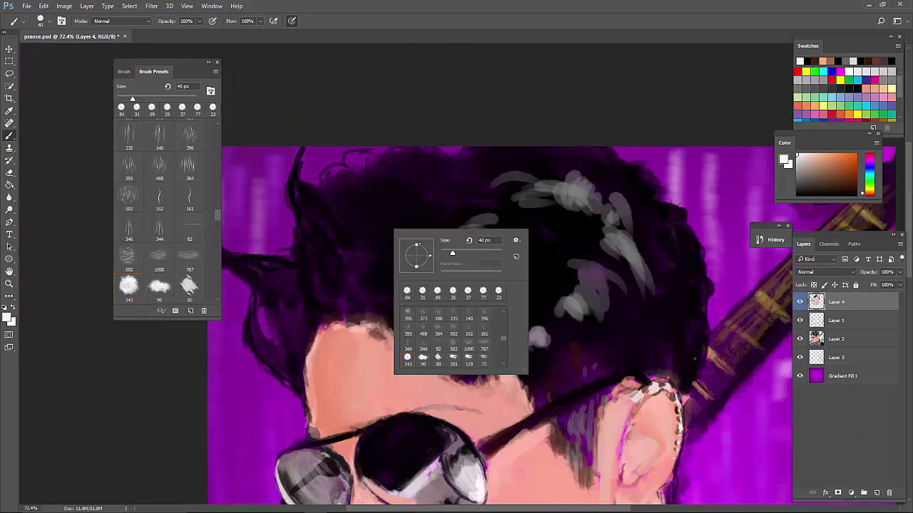
double_click(368, 278)
left_click_drag(401, 250, 499, 154)
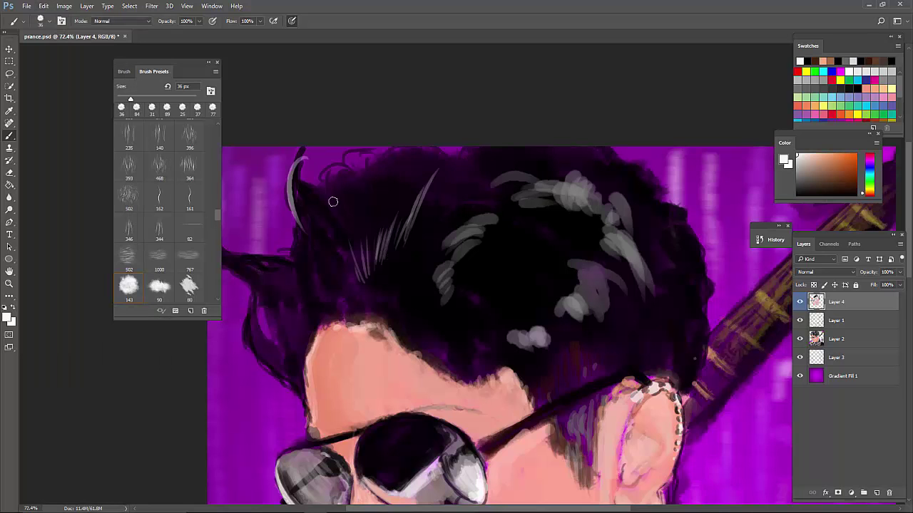
left_click_drag(305, 187, 308, 264)
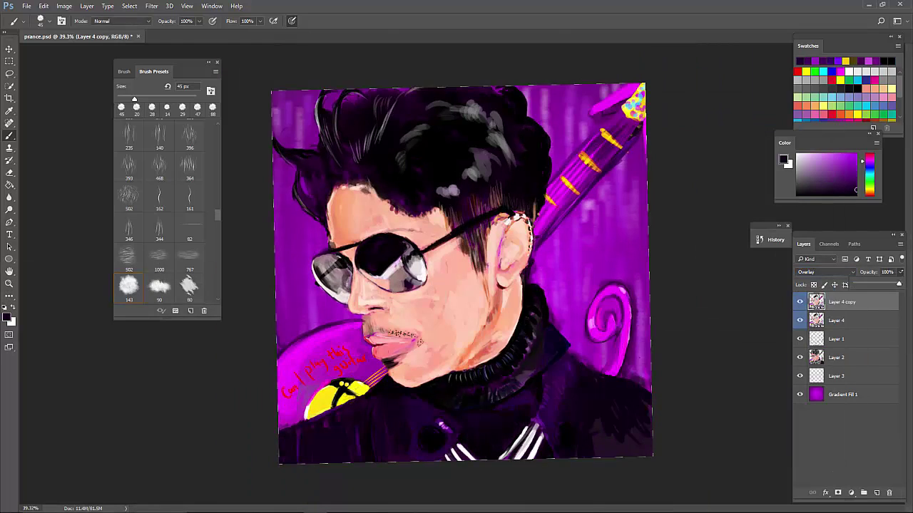
Step: Set Layer 4 copy to 78% opacity with the Overlay blend mode
left_click_drag(898, 284, 888, 283)
left_click(825, 271)
left_click(844, 355)
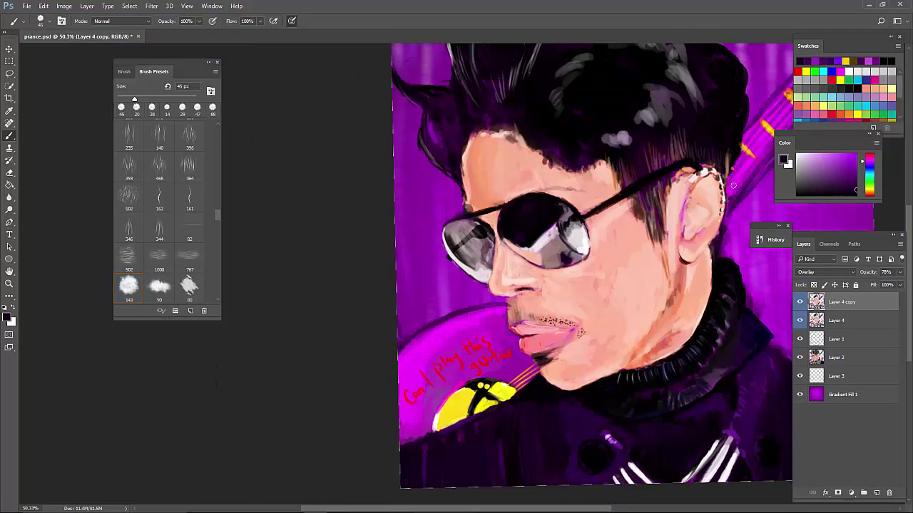
Step: Sample skin and dark red-brown tones and repaint the shading beneath the lower lip and beside the mouth corner
left_click(626, 218, "alt")
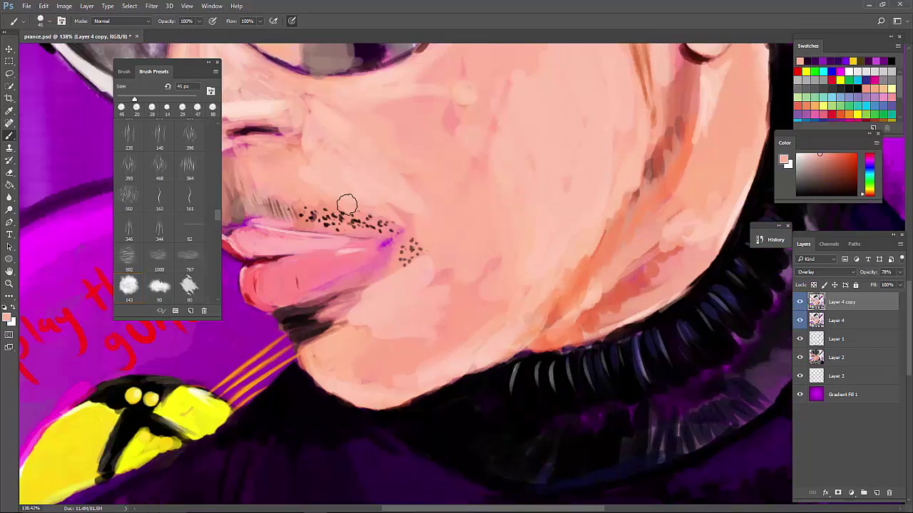
left_click(453, 282, "alt")
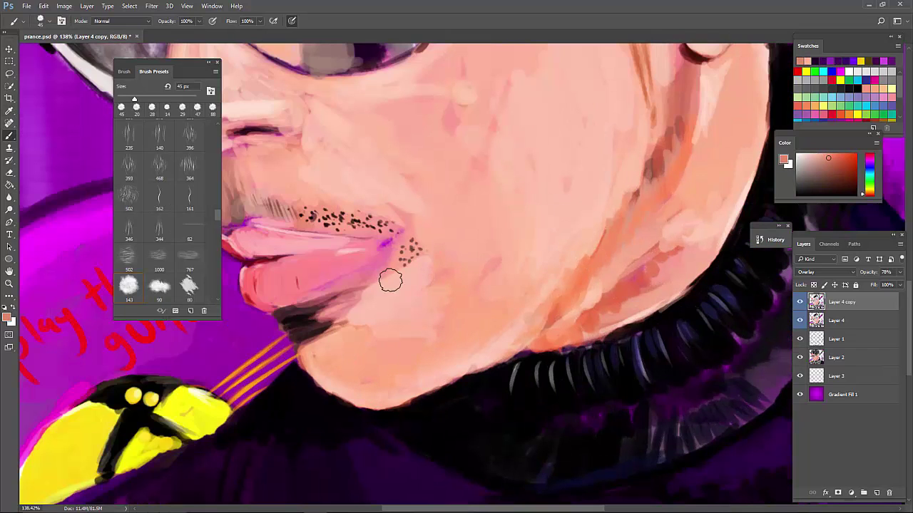
left_click(321, 301, "alt")
left_click(845, 187)
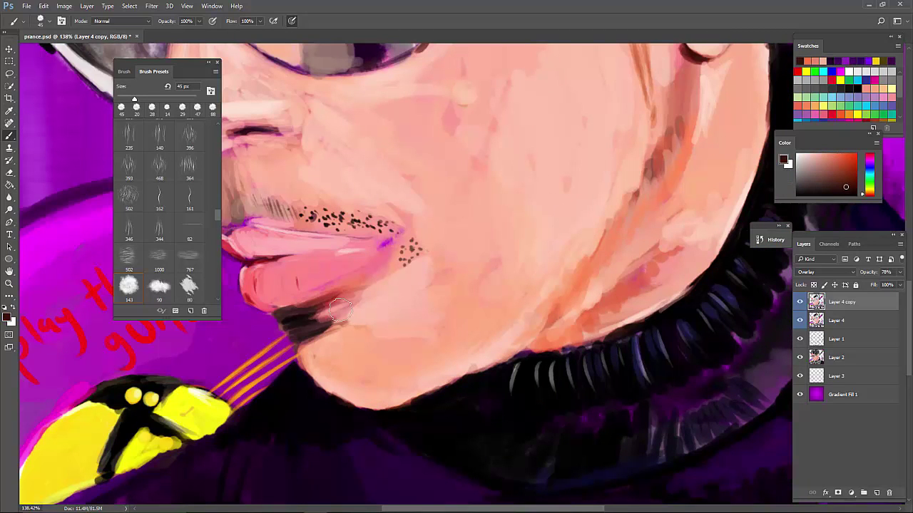
Step: Sample a red, paint a thin warm line under the near lens with a 25 px brush, and sample pale skin
key("ctrl+0")
scroll(328, 285, "up", 5)
left_click(467, 394, "alt")
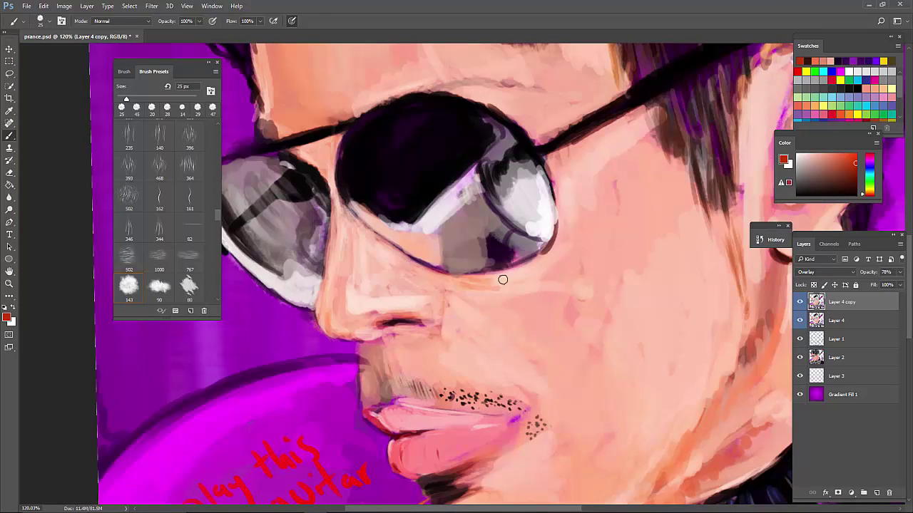
left_click(465, 274, "alt")
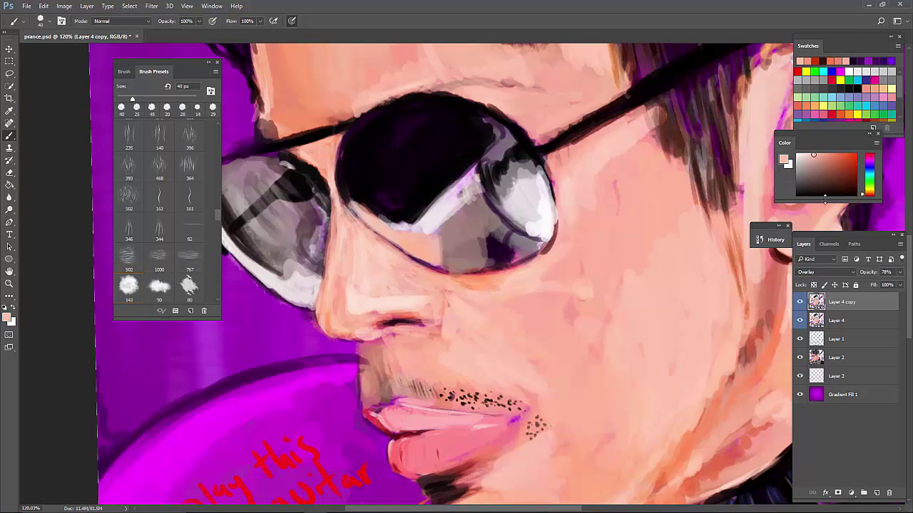
Step: Blend peach and pink skin tones over the forehead and along its hairline with the brush at 40 px
key("ctrl+0")
scroll(352, 330, "up", 5)
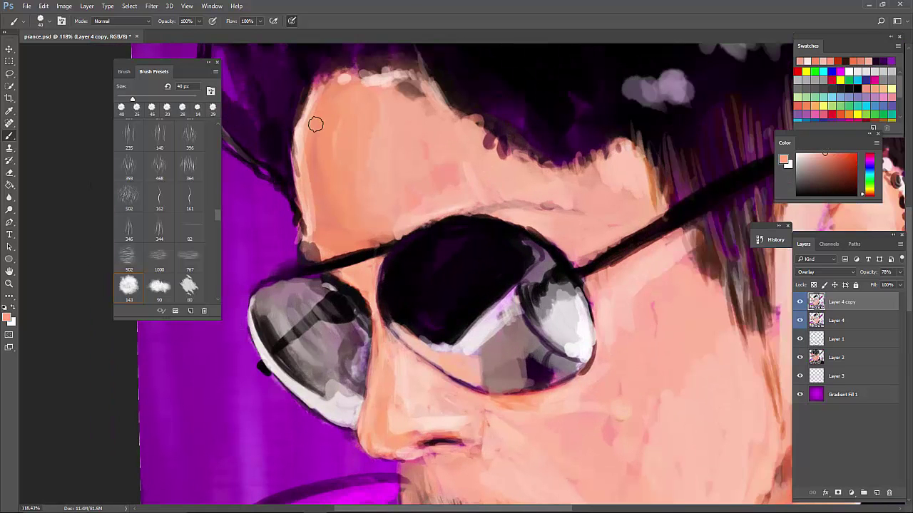
left_click_drag(316, 124, 319, 97)
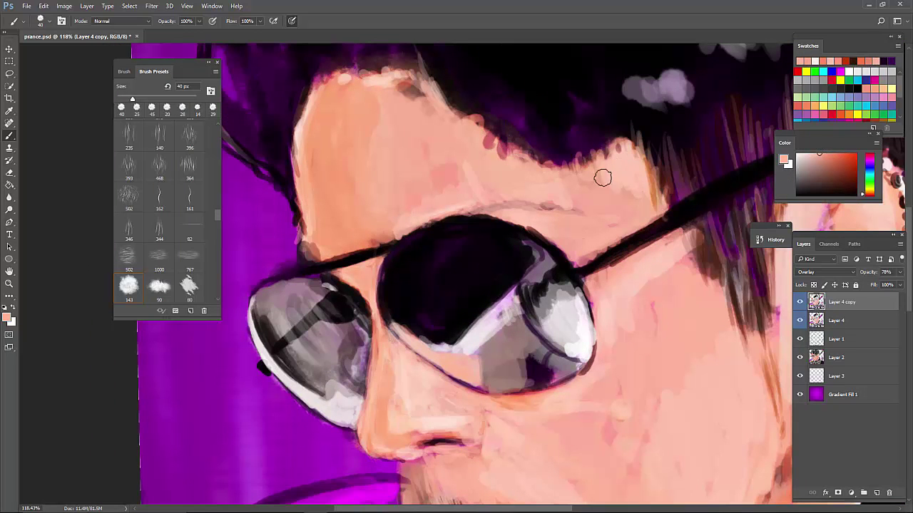
left_click(605, 278, "alt")
left_click_drag(562, 183, 434, 84)
key("ctrl+0")
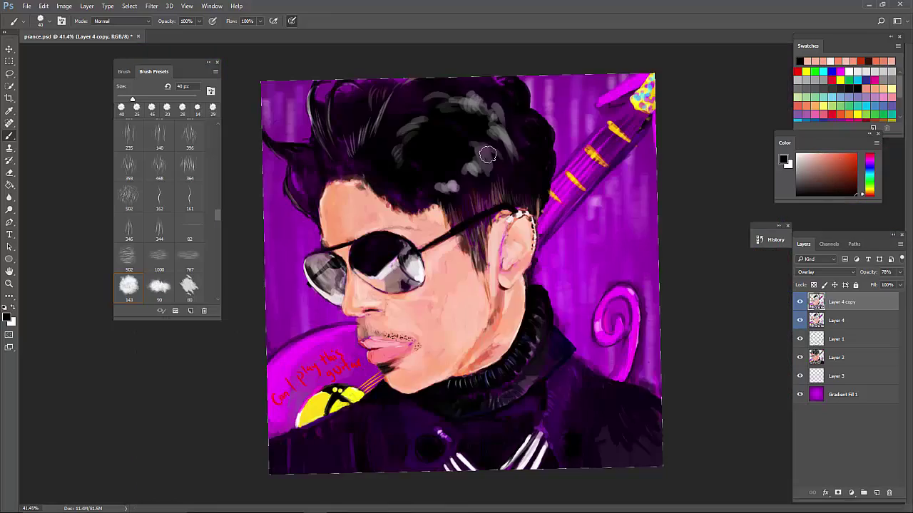
Step: Sample a pink skin tone and smooth the cheek between the near lens, the sideburn and the jaw
scroll(428, 336, "up", 5)
left_click(428, 336, "alt")
key("s")
scroll(551, 226, "up", 4)
key("b")
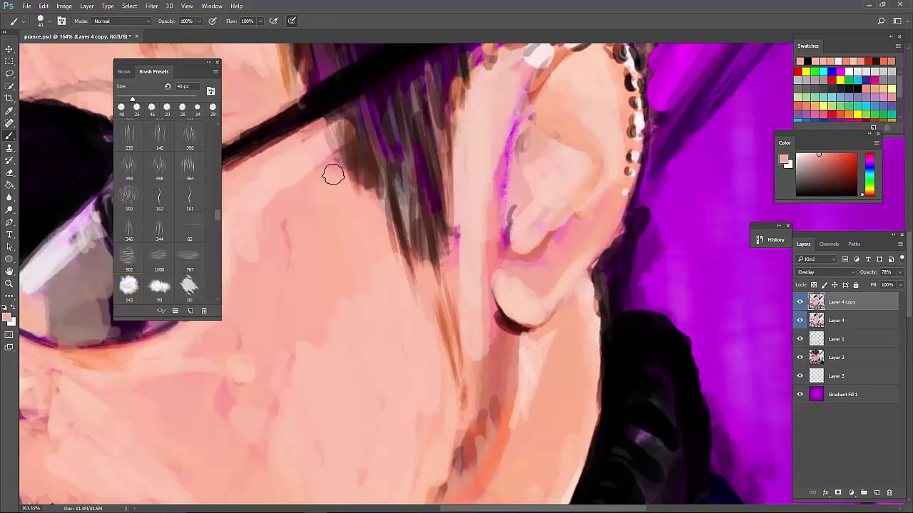
scroll(332, 173, "down", 4)
left_click_drag(511, 374, 492, 452)
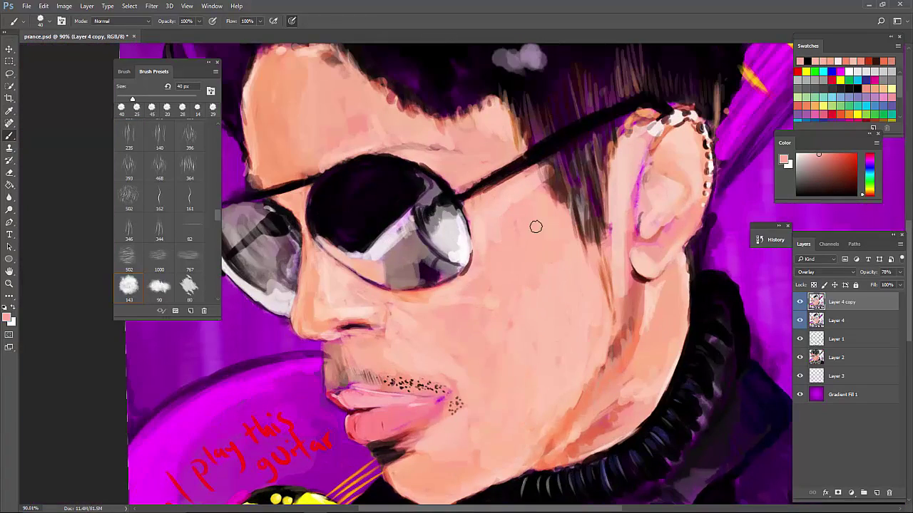
Step: Rework the skin shading along the jawline and chin, sampling a coral tone from the neck shadow
scroll(536, 227, "down", 3)
scroll(452, 411, "up", 4)
mouse_move(553, 388)
left_mouse_down()
mouse_move(670, 240)
mouse_move(574, 401)
mouse_move(631, 332)
mouse_move(737, 242)
left_mouse_up()
left_click(528, 417, "alt")
left_click_drag(539, 406, 470, 435)
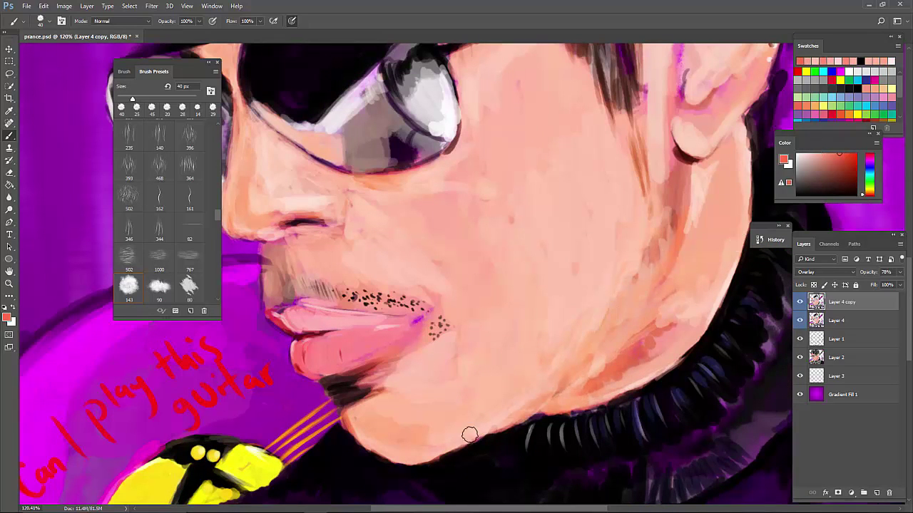
Step: Touch up the ear above the lobe and sample pink skin tones from the ear and neck
left_click_drag(713, 79, 439, 279)
left_click_drag(396, 313, 372, 331)
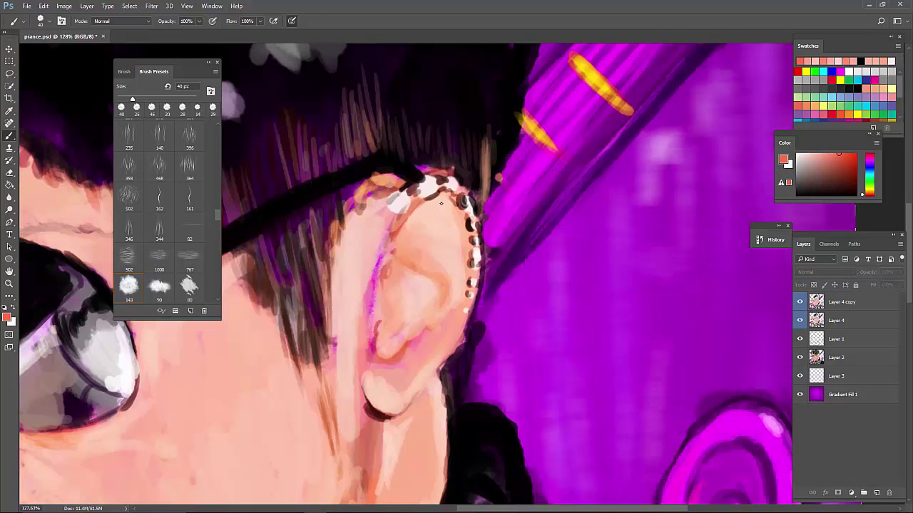
left_click(402, 333, "alt")
scroll(403, 334, "down", 3)
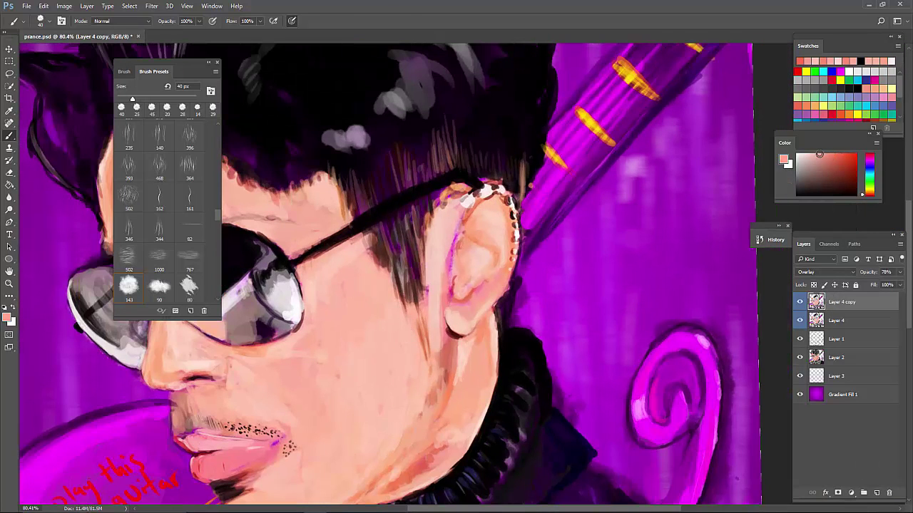
left_click(483, 348, "alt")
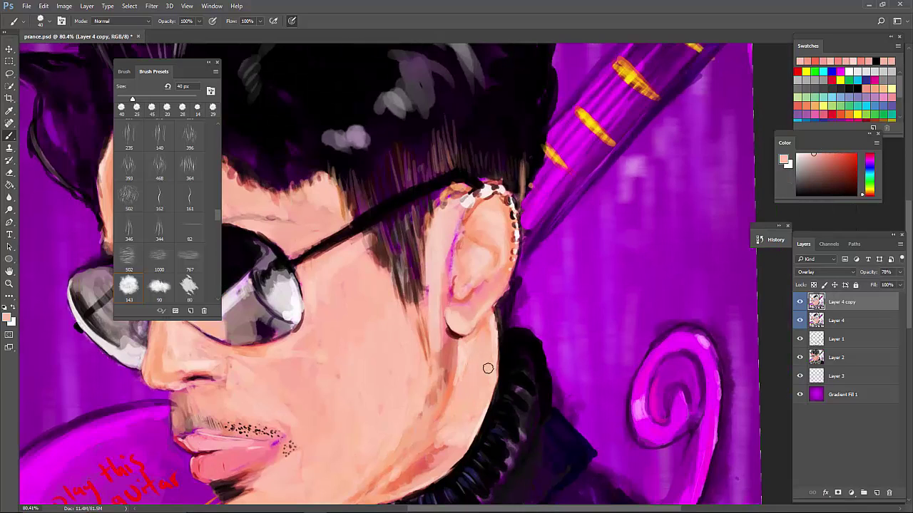
Step: Lower the opacity of Layer 4 copy to 63%
scroll(487, 368, "down", 5)
key("6")
key("3")
scroll(433, 299, "up", 6)
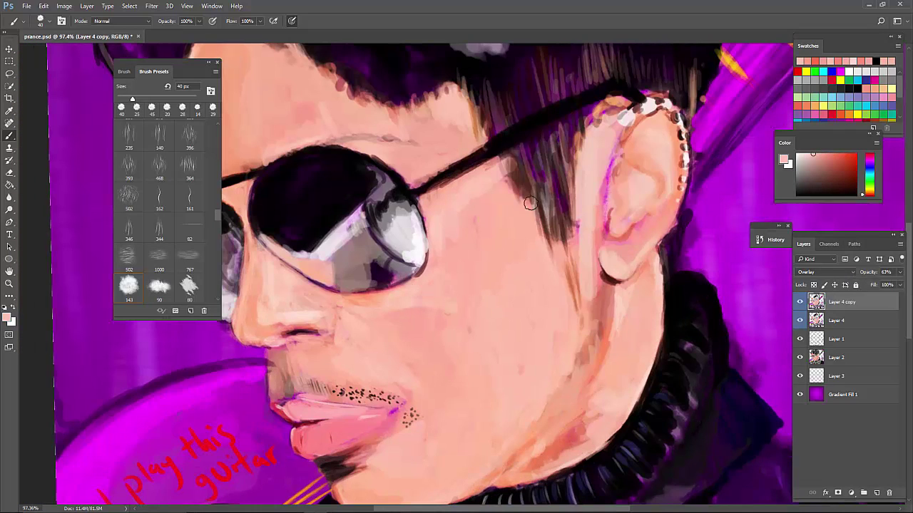
scroll(530, 203, "down", 5)
scroll(484, 209, "up", 5)
left_click(484, 208, "alt")
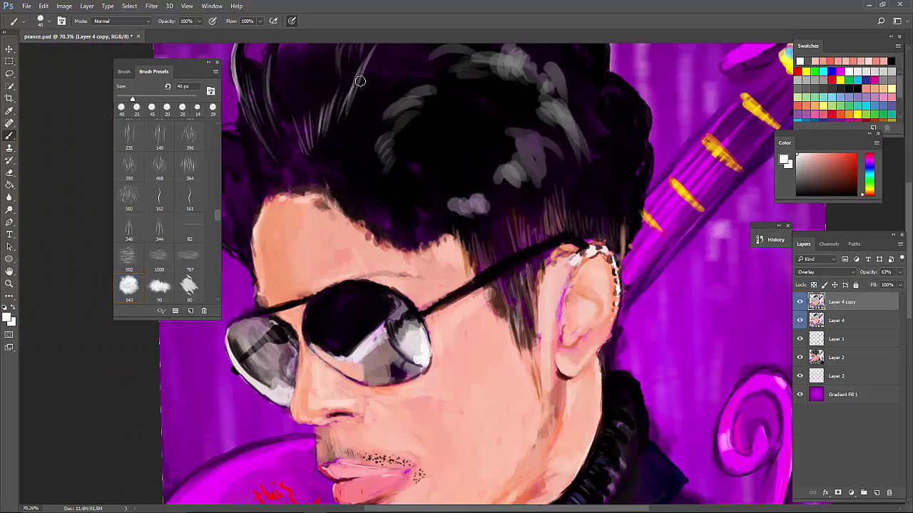
Step: Set the brush to 31 px and paint pink skin tones over the nose and upper cheek below the near lens
scroll(442, 94, "down", 5)
scroll(427, 107, "up", 5)
scroll(420, 117, "down", 5)
scroll(420, 117, "up", 10)
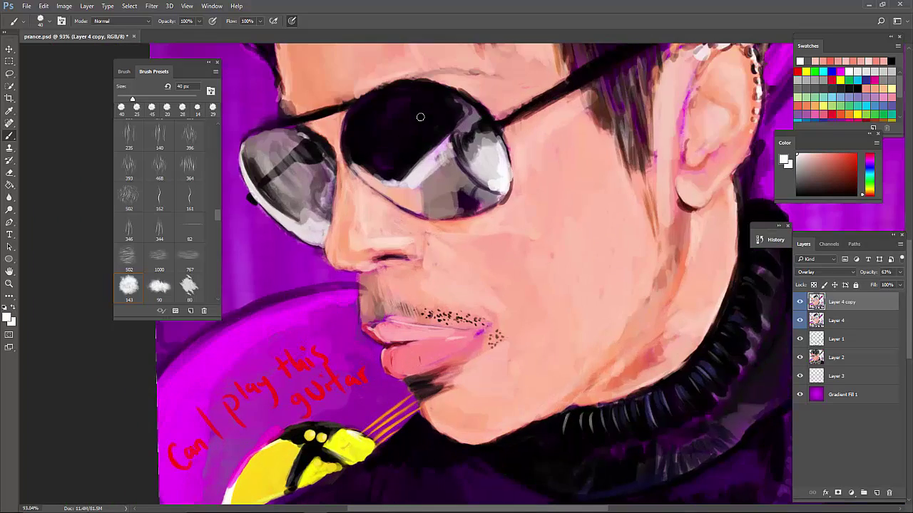
right_click(437, 246)
key("Return")
mouse_move(342, 242)
left_mouse_down()
mouse_move(467, 283)
mouse_move(604, 213)
mouse_move(456, 292)
left_mouse_up()
scroll(456, 292, "down", 6)
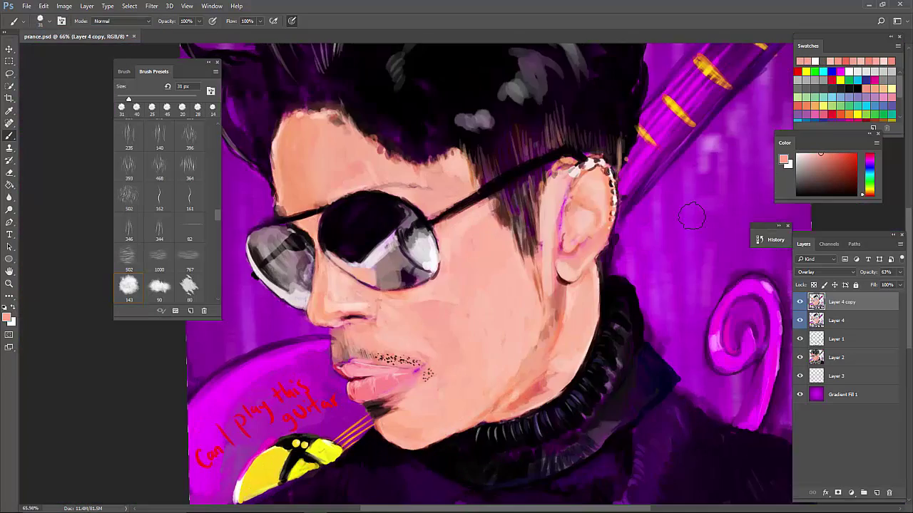
Step: Add a new layer above Layer 4 copy and soften the forehead hairline with black strokes
scroll(691, 216, "down", 4)
key("ctrl+shift+alt+n")
scroll(320, 199, "up", 5)
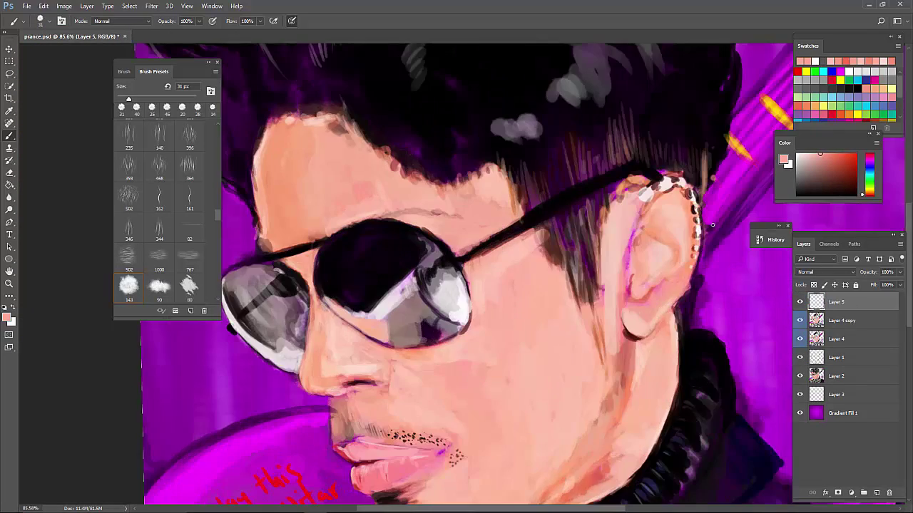
key("d")
scroll(468, 81, "down", 2)
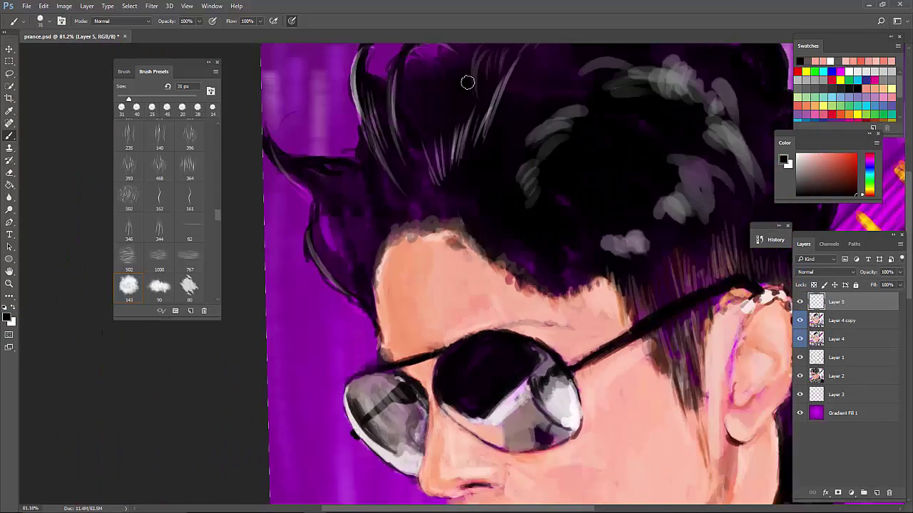
scroll(391, 247, "up", 1)
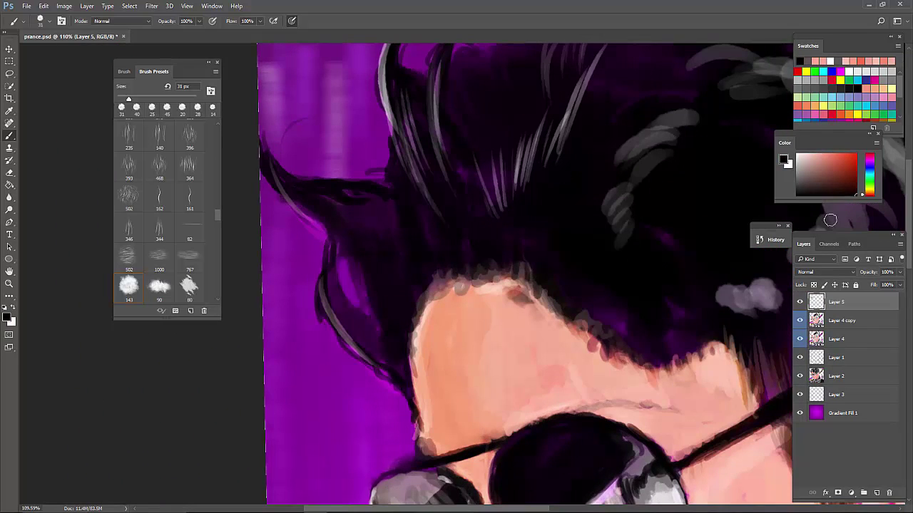
Step: Sample a pink skin tone and paint it along the hairline above the near lens
left_click(616, 295, "alt")
mouse_move(615, 295)
left_mouse_down()
mouse_move(666, 357)
mouse_move(713, 357)
left_mouse_up()
scroll(672, 335, "down", 3)
scroll(672, 336, "up", 2)
Step: Enlarge the brush to 86 px and dab translucent brownish tones along the hairline, temple and top of the sideburn
key("bracketright")
key("bracketright")
key("bracketright")
key("bracketright")
key("bracketright")
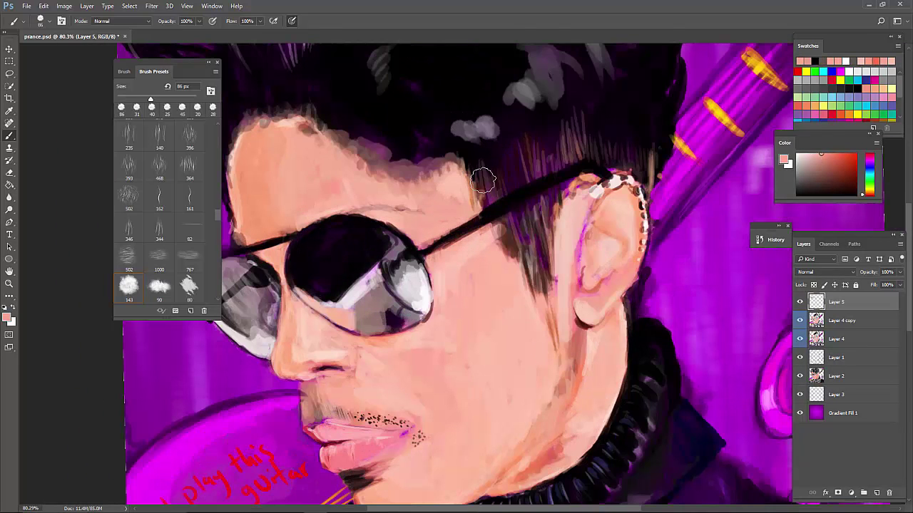
mouse_move(483, 179)
left_mouse_down()
mouse_move(506, 164)
mouse_move(521, 183)
mouse_move(520, 214)
left_mouse_up()
scroll(428, 253, "down", 3)
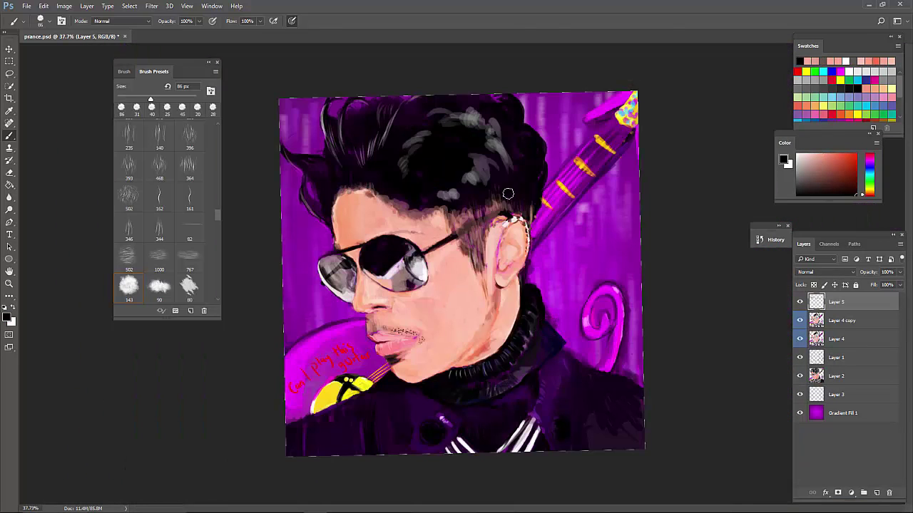
scroll(508, 193, "up", 3)
mouse_move(399, 135)
left_mouse_down()
mouse_move(499, 179)
mouse_move(528, 207)
mouse_move(622, 234)
left_mouse_up()
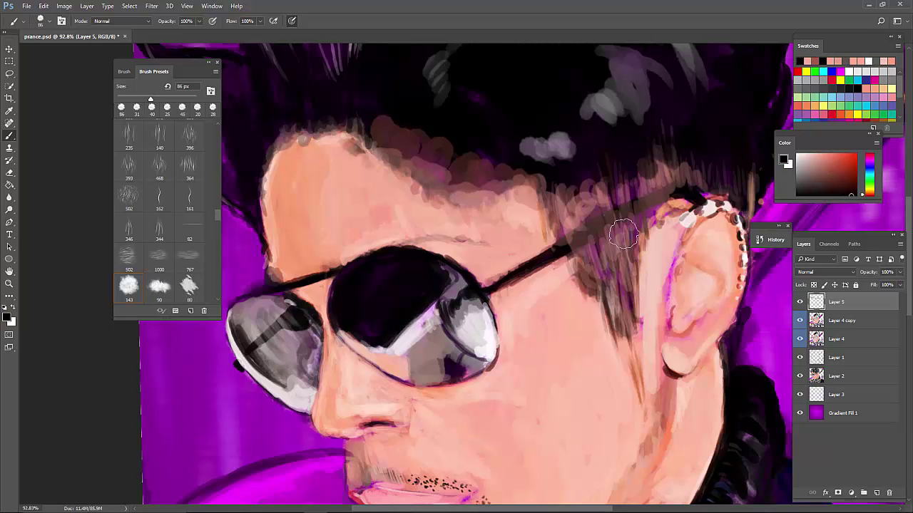
Step: Reduce the brush to 36 px and repaint the sunglasses' arm in solid black across the temple to the ear
right_click(616, 308)
left_click_drag(542, 256, 615, 223)
scroll(584, 235, "down", 3)
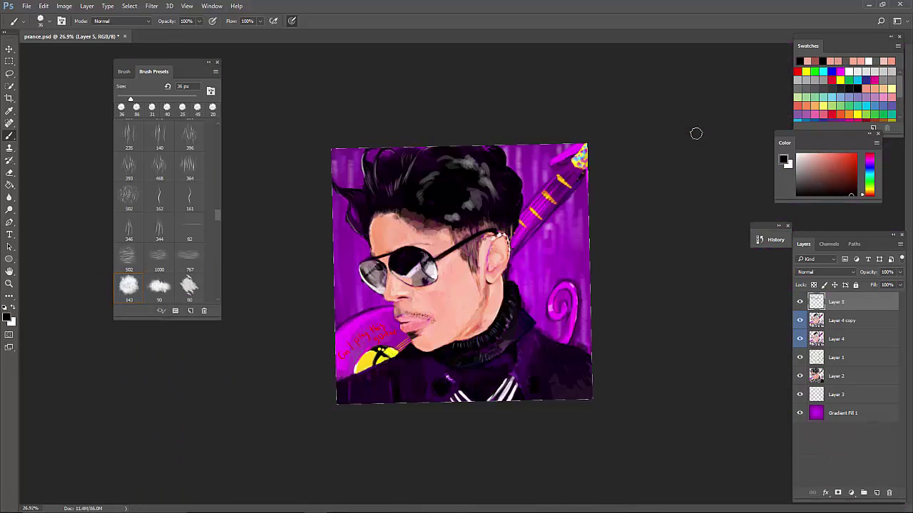
Step: Shade the jawline from below the ear to the chin with a sampled reddish brown at 61 px, then sample a dark red for the neck
scroll(694, 132, "up", 3)
left_click(569, 320, "alt")
left_click_drag(571, 361, 470, 461)
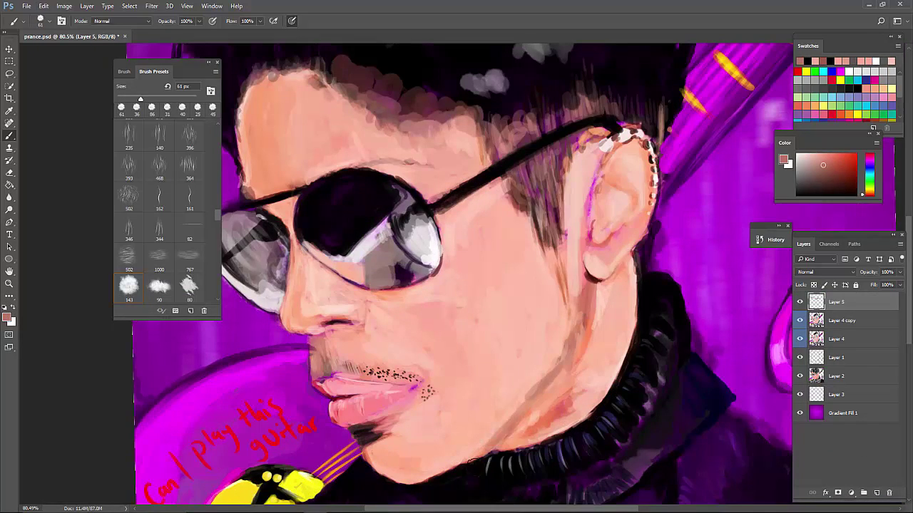
left_click(602, 388, "alt")
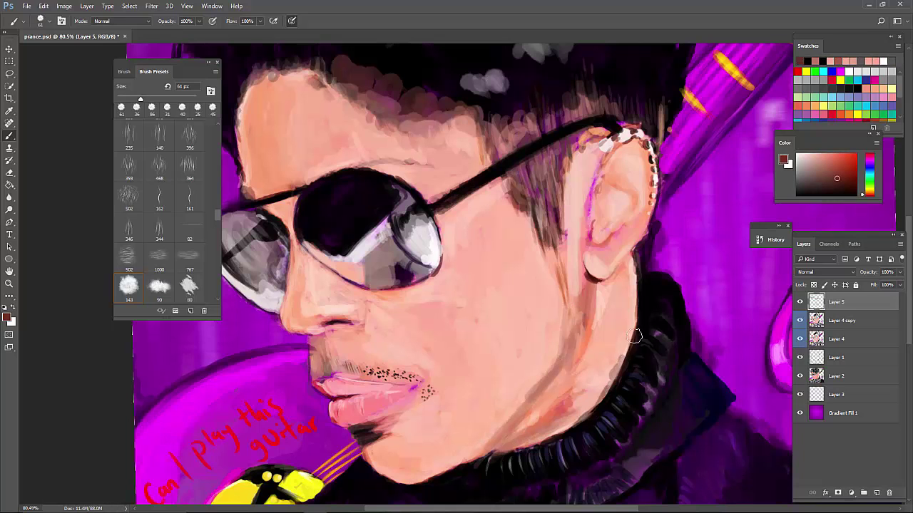
Step: Blend the front hairline above the forehead with translucent dark greyish-brown dabs at 61 px
scroll(564, 399, "down", 2)
scroll(517, 347, "down", 2)
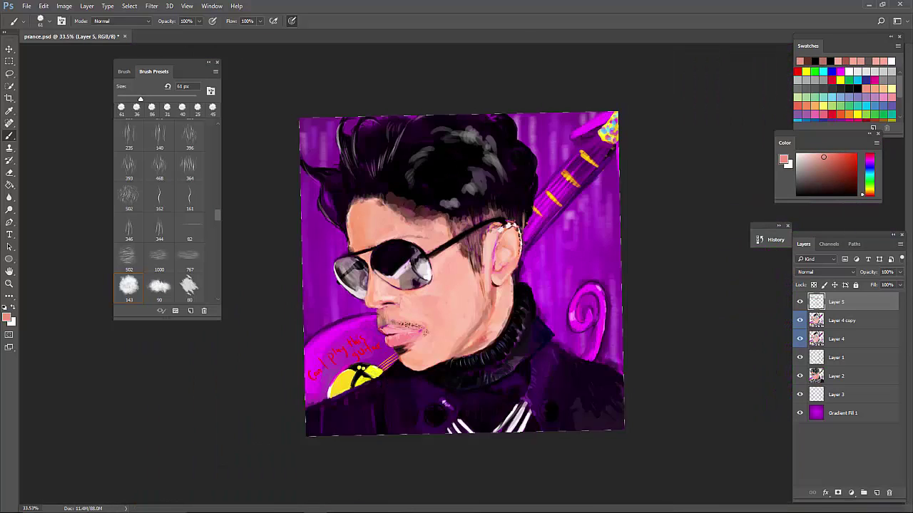
scroll(505, 367, "up", 2)
scroll(505, 366, "down", 3)
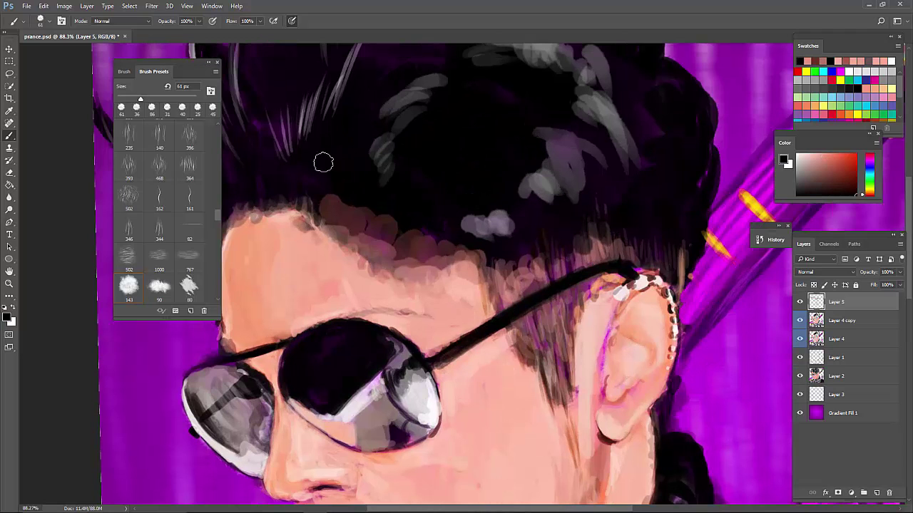
scroll(772, 175, "down", 2)
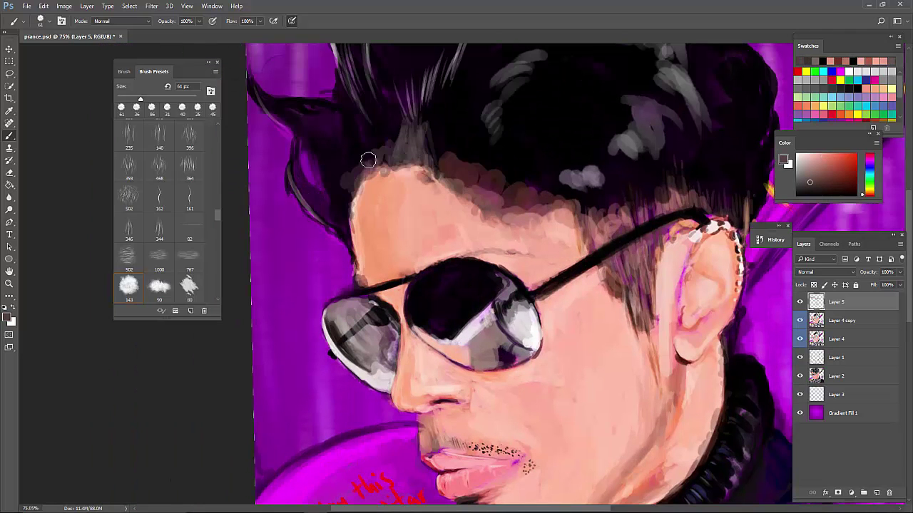
Step: Paint faint dark grey strokes in the centre of the hair and darken its back outline with a black curl
left_click_drag(324, 120, 296, 210)
scroll(428, 213, "right", 5)
mouse_move(385, 153)
left_mouse_down()
mouse_move(372, 184)
mouse_move(437, 140)
left_mouse_up()
scroll(417, 157, "down", 5)
scroll(478, 77, "up", 4)
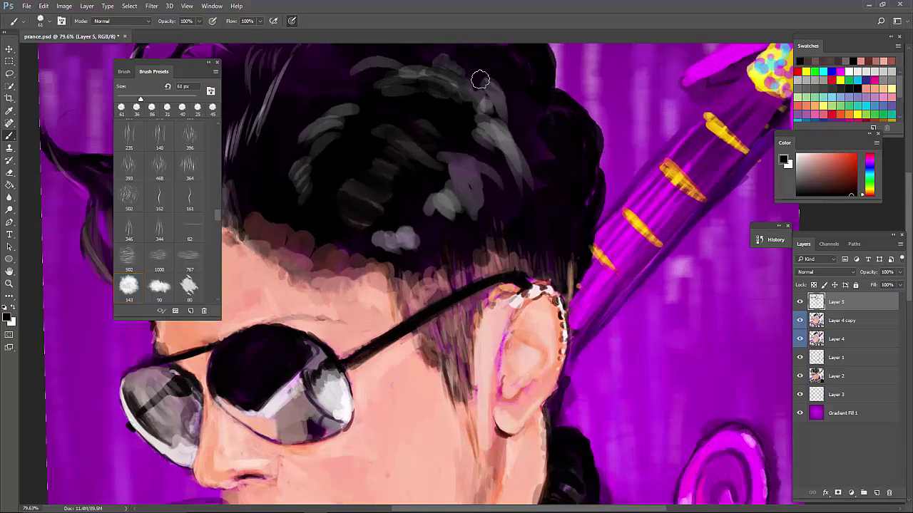
left_click_drag(555, 129, 582, 189)
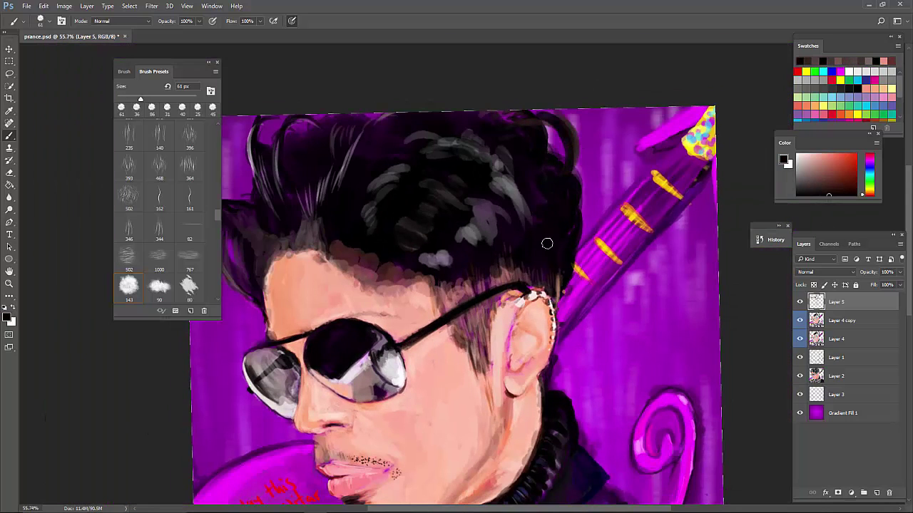
Step: Reduce the brush to 29 px and shade the upper inner ear fold and the large white ear-cuff stone in grey
scroll(531, 338, "up", 5)
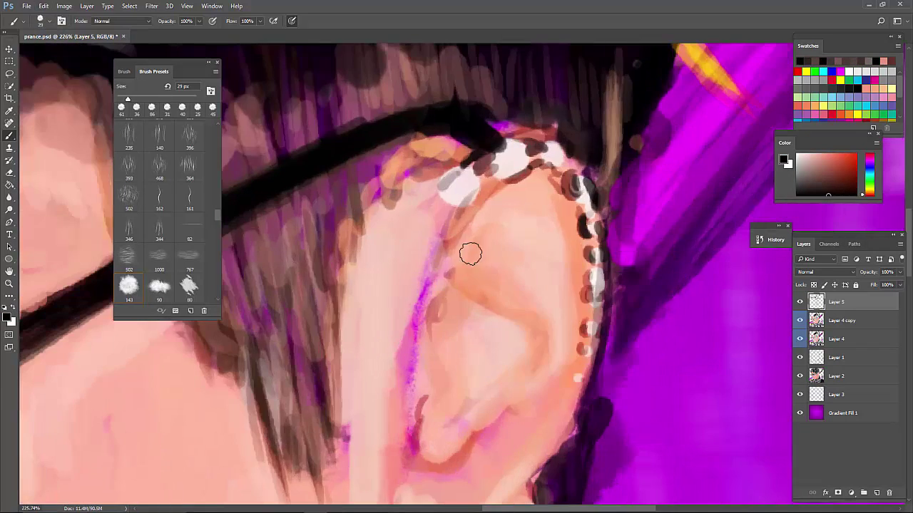
left_click(469, 251, "alt")
left_click_drag(456, 264, 477, 223)
left_click(456, 186, "alt")
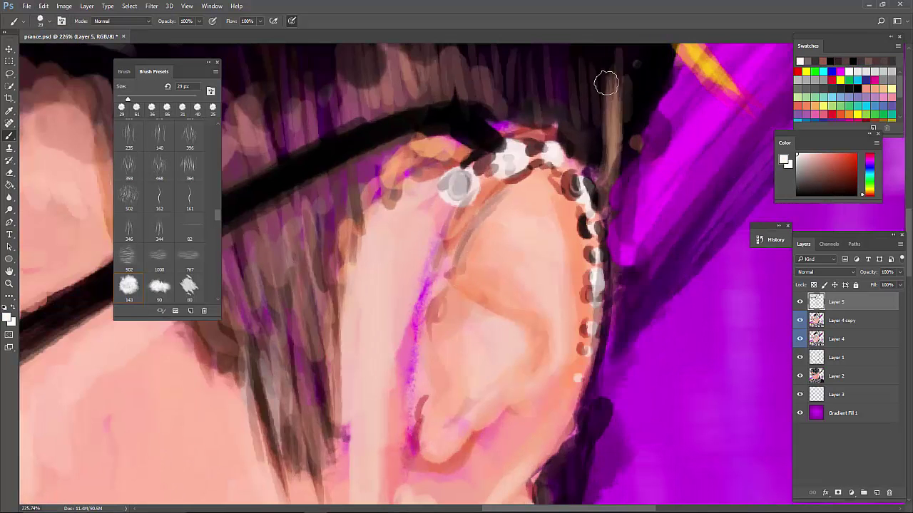
Step: Sample peach skin tones from the nose and touch up the skin beside the nostril, reducing the brush to 7 px
scroll(605, 81, "down", 4)
scroll(605, 84, "up", 4)
left_click(350, 261, "alt")
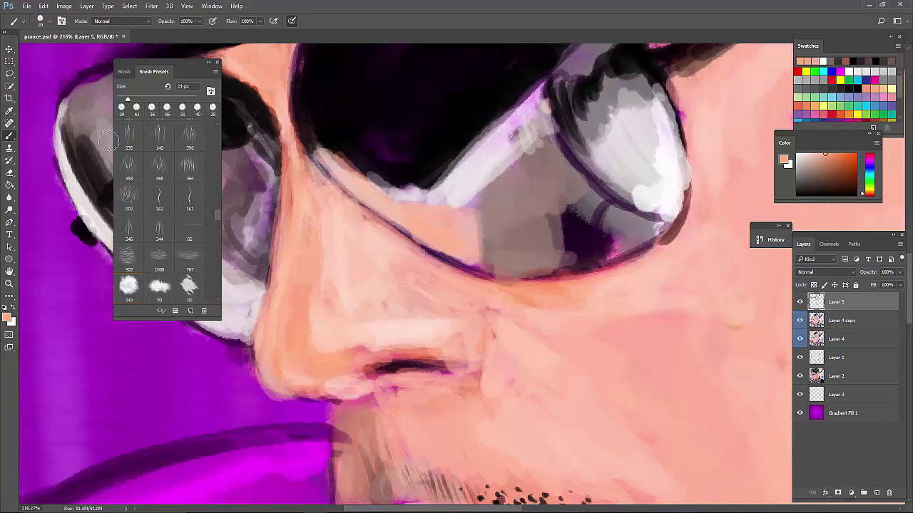
left_click(344, 266, "alt")
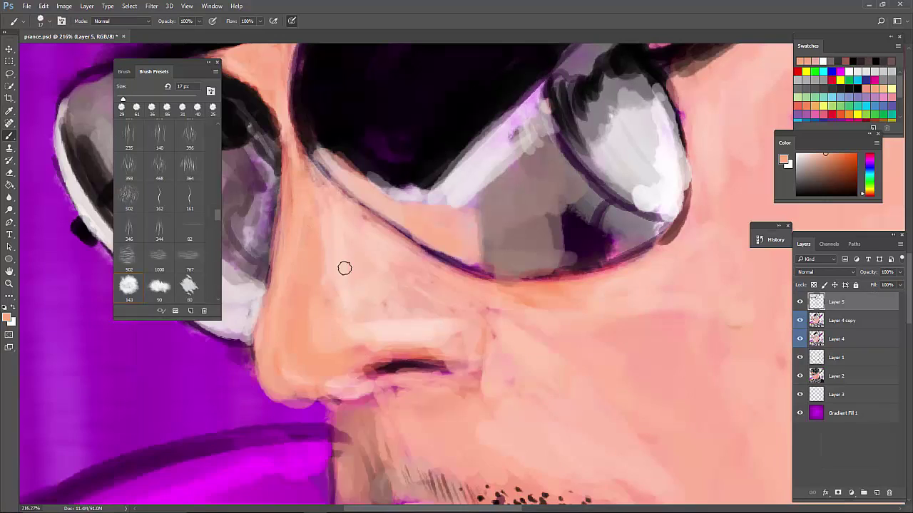
key("bracketleft")
key("bracketleft")
key("bracketleft")
key("bracketleft")
Step: Refine the front edge of the upper lip with thin strokes in sampled reddish pinks at 7 px
scroll(337, 428, "down", 2)
left_click(357, 321, "alt")
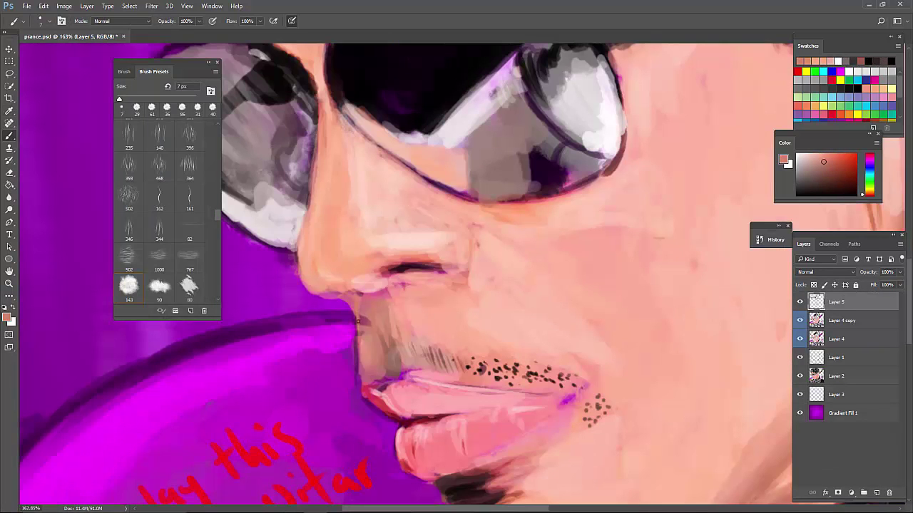
scroll(360, 296, "up", 3)
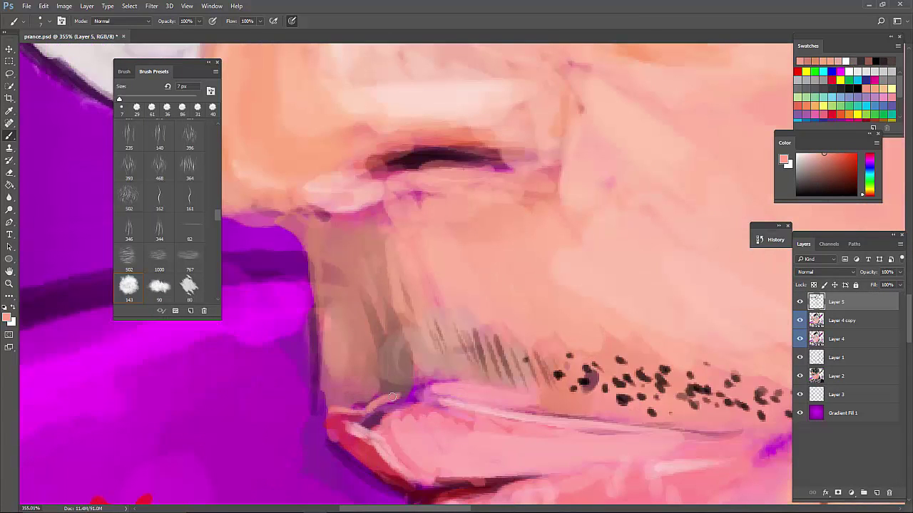
scroll(393, 396, "down", 5)
scroll(152, 471, "up", 3)
left_click(152, 470, "alt")
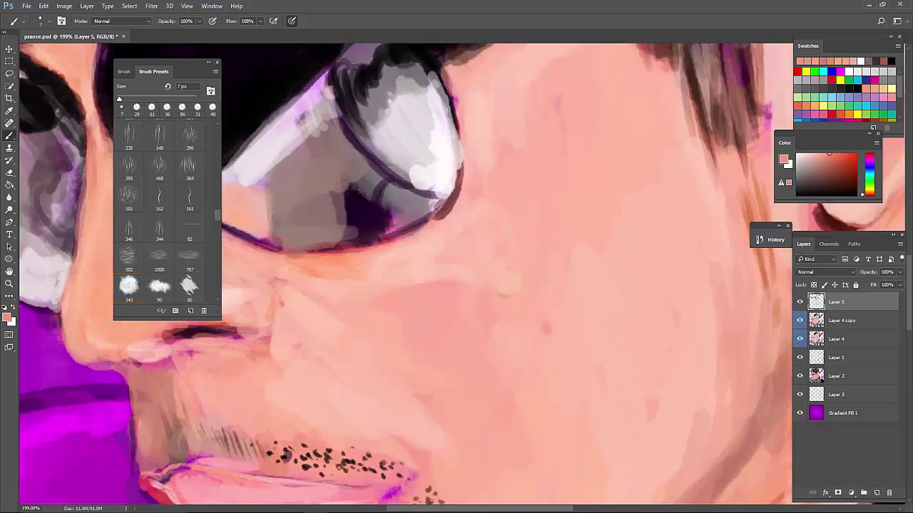
Step: Step back through the most recent brush strokes on the face
left_click(27, 5)
left_click(46, 32)
key("alt+ctrl+z")
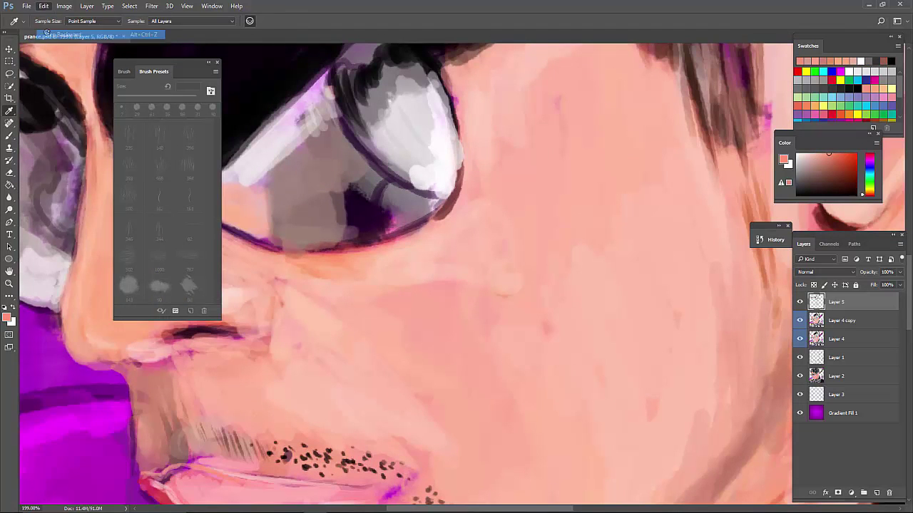
Step: Touch up the skin between the nose and upper lip with sampled pinks and skin tones, enlarging the brush to 12 px
left_click(215, 467, "alt")
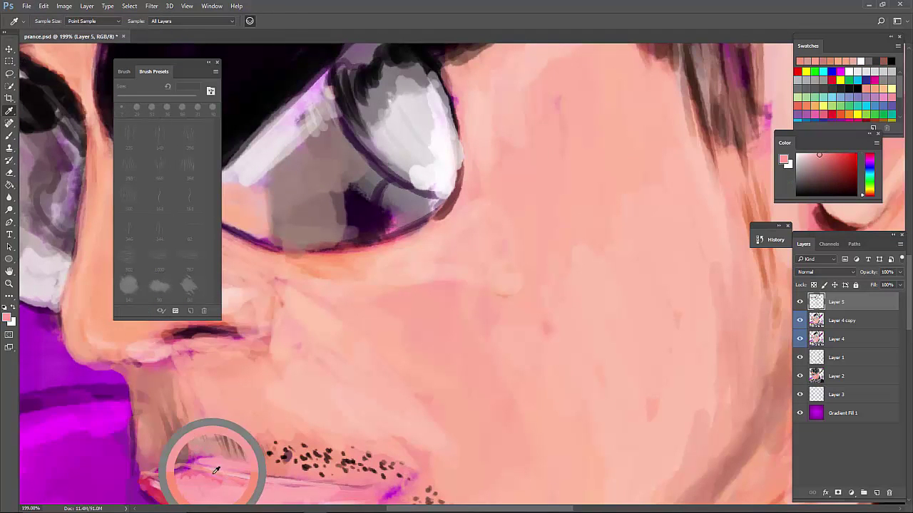
left_click(303, 282, "alt")
key("ctrl+0")
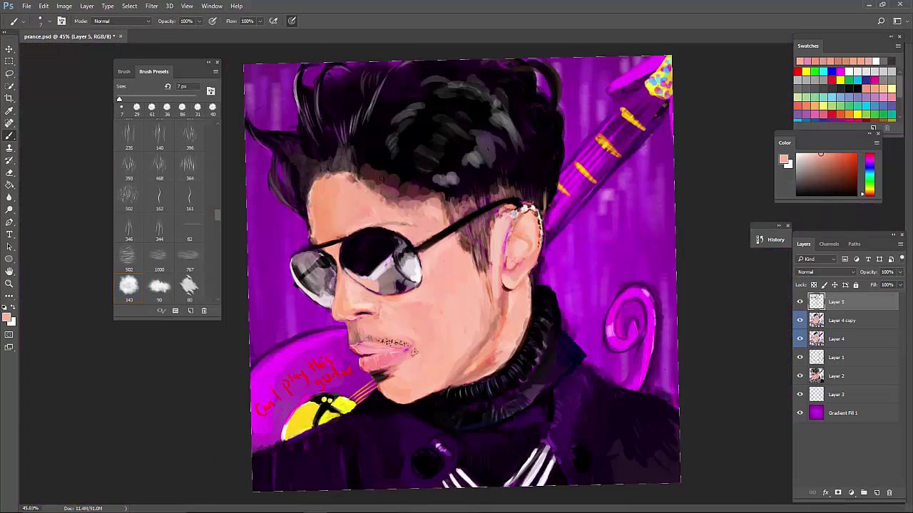
scroll(284, 423, "up", 10)
key("ctrl+0")
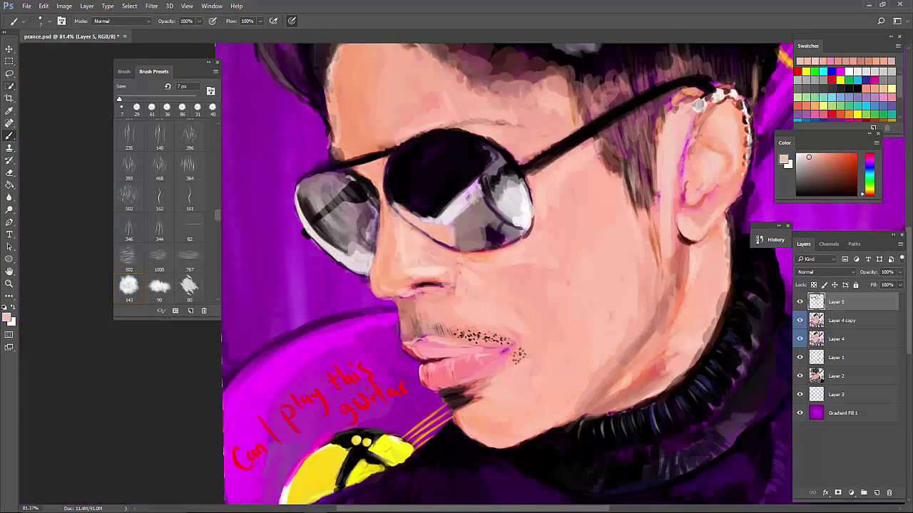
scroll(492, 313, "up", 8)
left_click(348, 365, "alt")
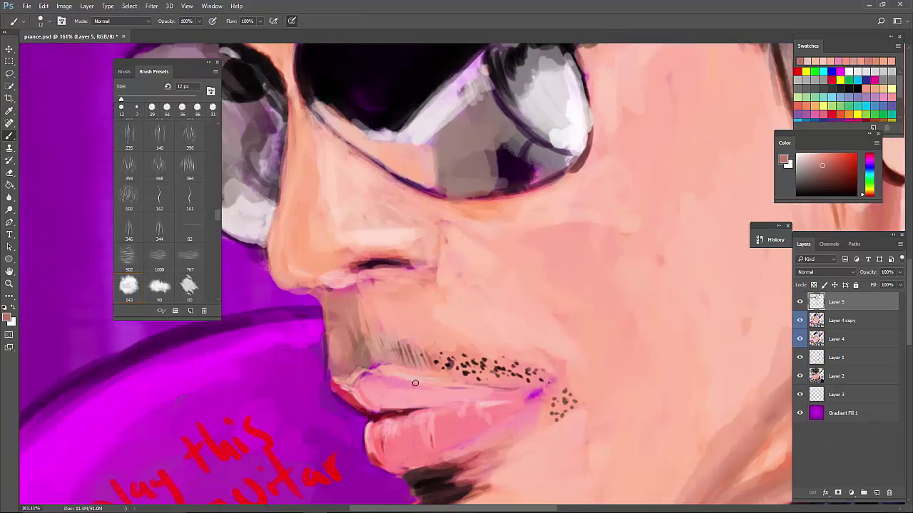
left_click(375, 278, "alt")
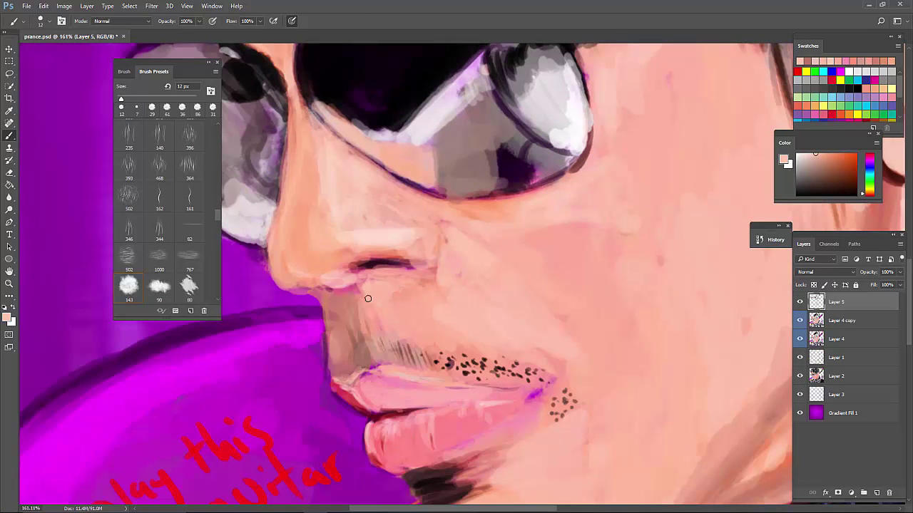
Step: Enlarge the brush to 37 px and repaint the near lens's grey reflection and its solid black area
scroll(431, 332, "up", 3)
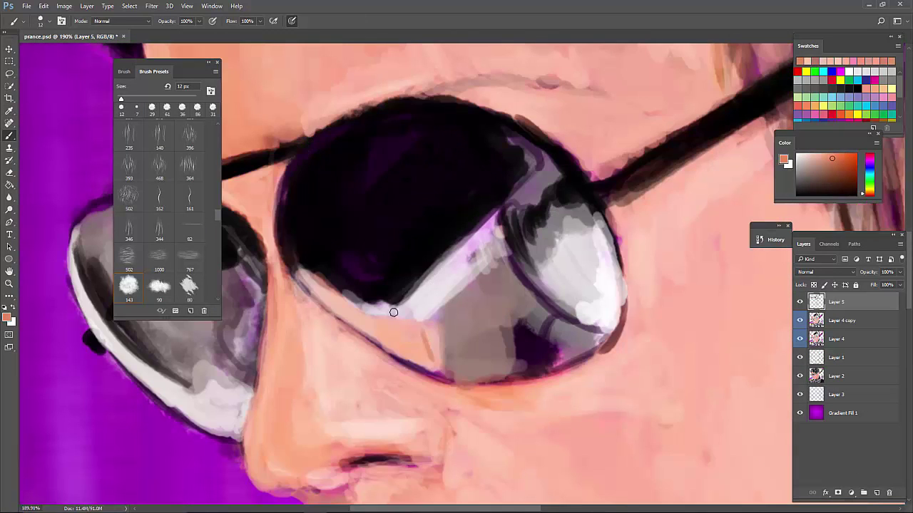
key("bracketright")
key("bracketright")
key("bracketright")
mouse_move(427, 333)
left_mouse_down()
mouse_move(435, 370)
mouse_move(418, 324)
mouse_move(426, 339)
mouse_move(485, 272)
mouse_move(524, 298)
left_mouse_up()
left_click(442, 321, "alt")
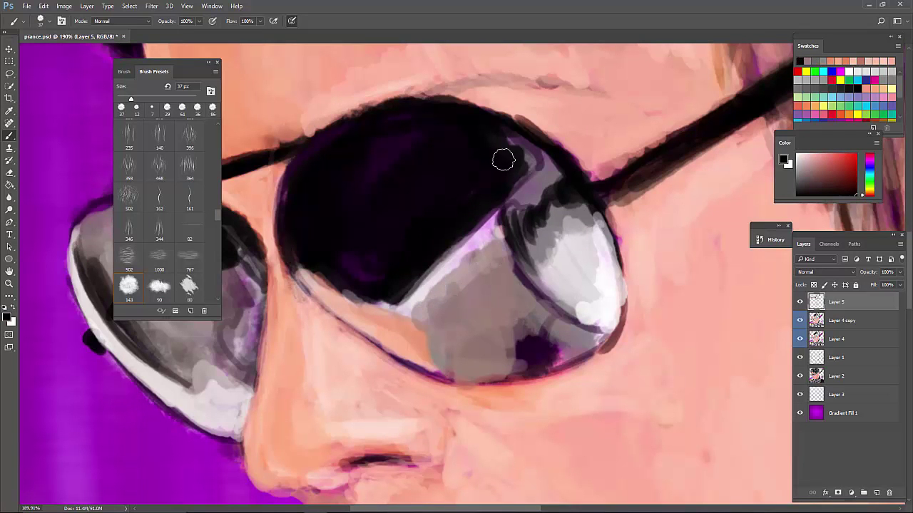
Step: Cover the purple patch at the mouth corner with sampled skin tone, using the textured 143 brush at 6 px and 17 px
scroll(503, 160, "down", 3)
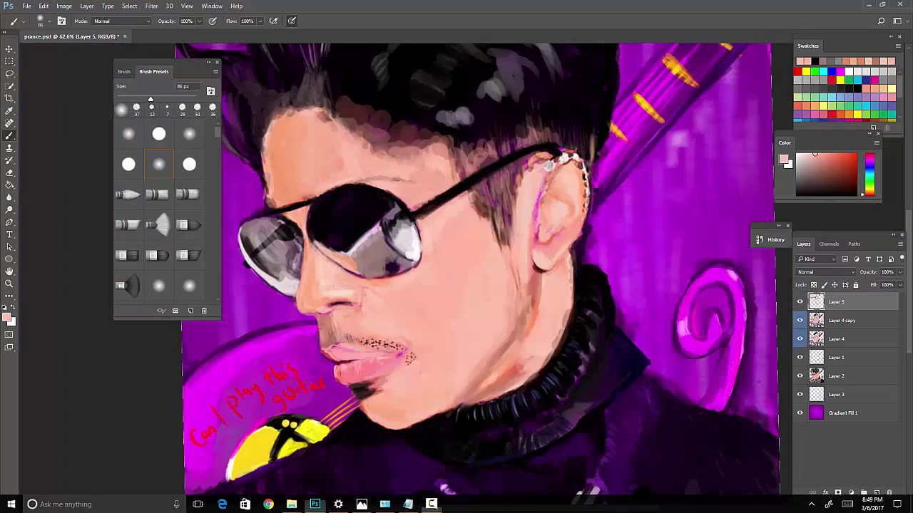
scroll(464, 136, "up", 5)
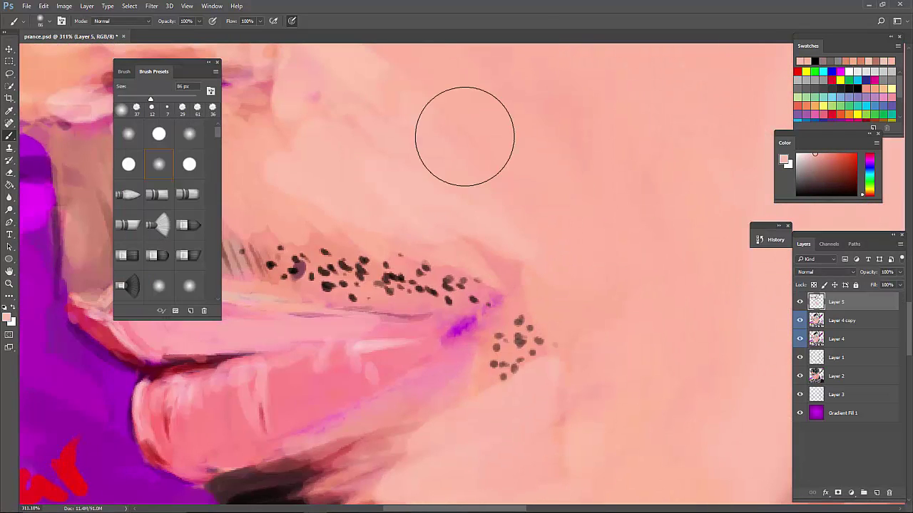
key("period")
key("period")
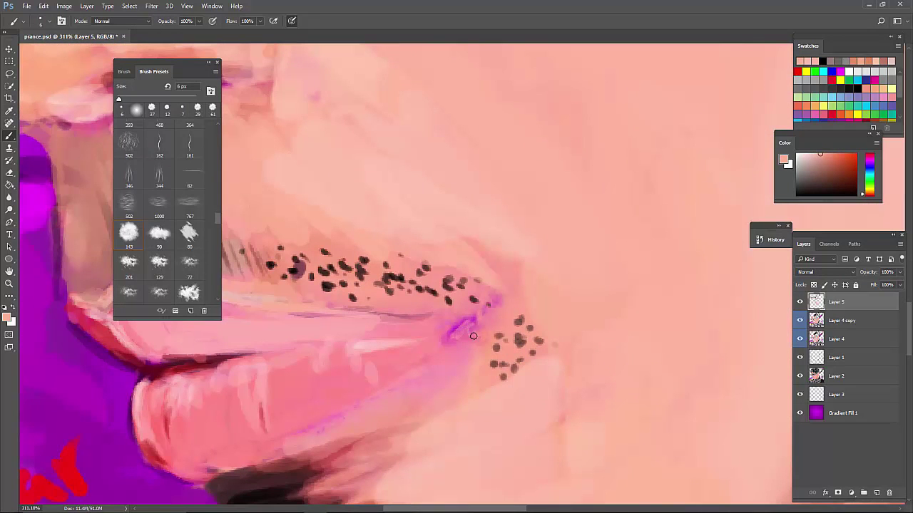
right_click(446, 122)
double_click(470, 178)
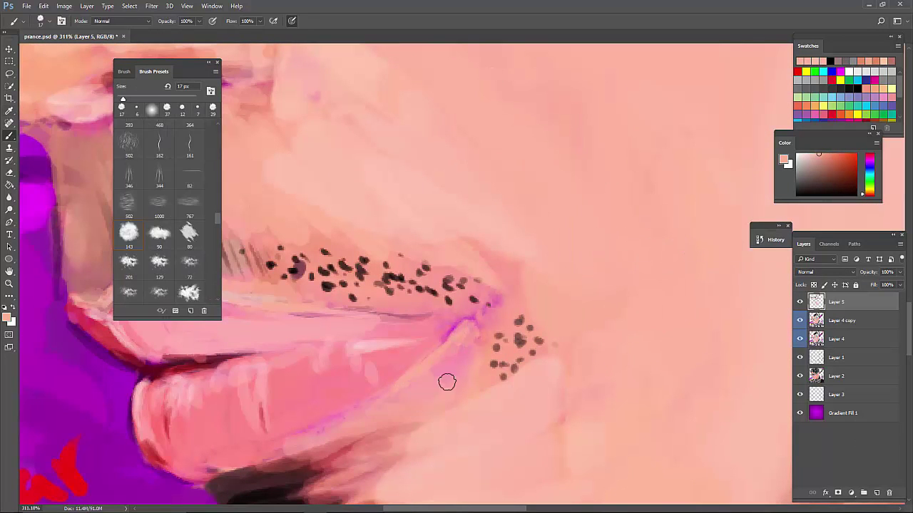
Step: Add translucent black stubble dots above the upper lip and beside the mouth corner at 10 px
key("d")
key("bracketleft")
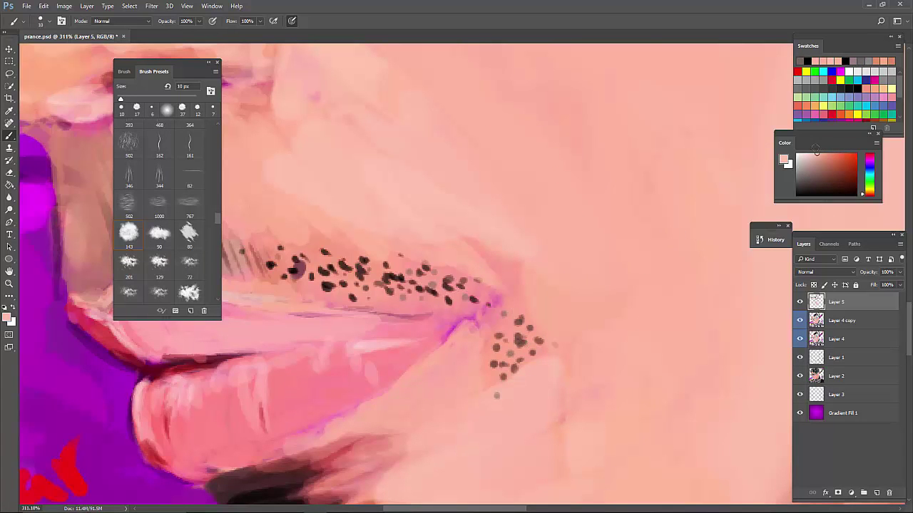
key("ctrl+0")
Step: Paint magenta streaks along the guitar neck and repaint its frets in bright yellow with a 23 px brush
right_click(428, 506)
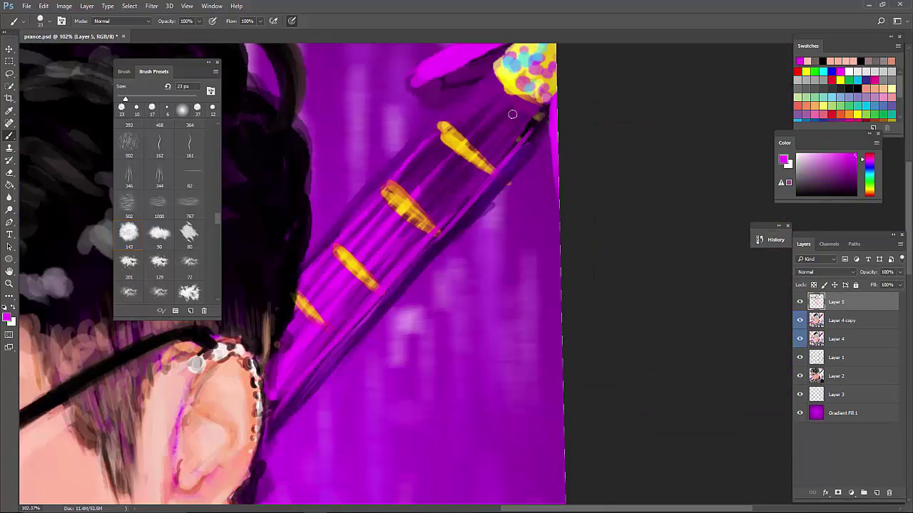
left_click_drag(499, 157, 330, 351)
key("ctrl+0")
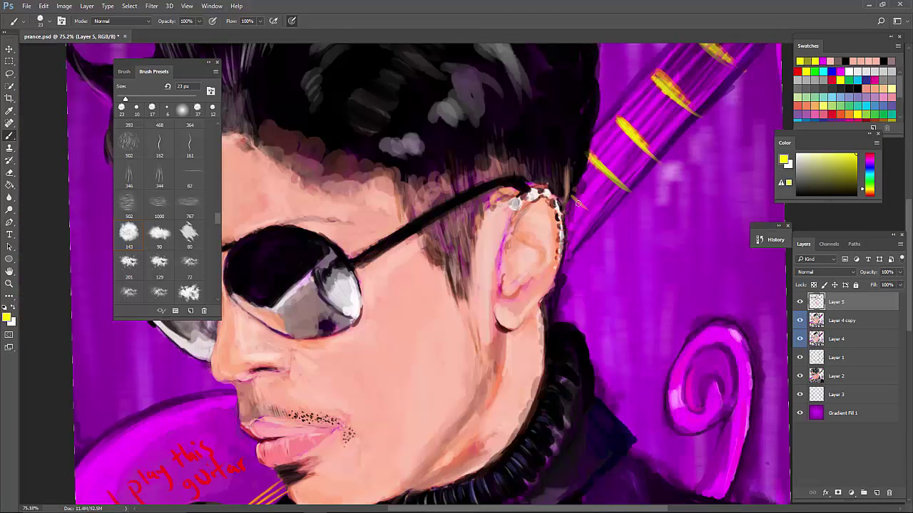
key("ctrl+0")
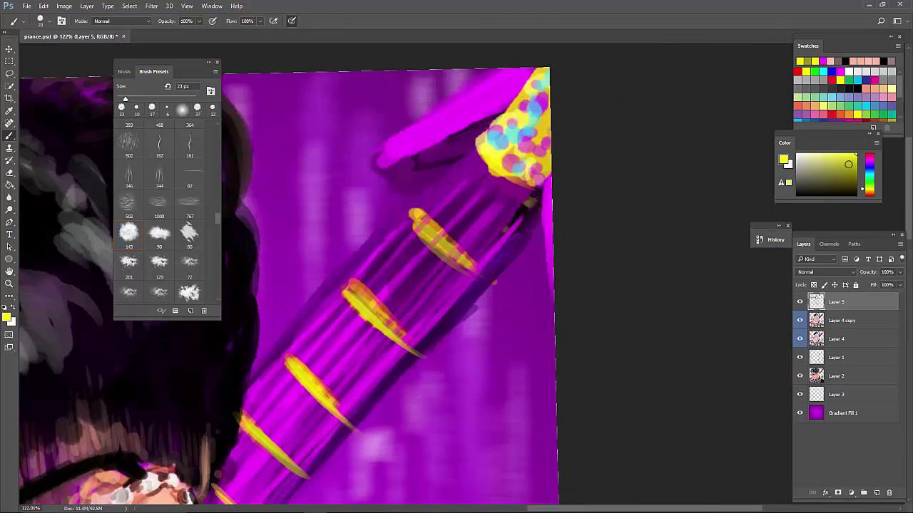
Step: Sample a darker purple and shade the lower side of the magenta shape beside the guitar's headstock
left_click(407, 157, "alt")
left_click_drag(407, 157, 481, 124)
left_click_drag(389, 171, 445, 144)
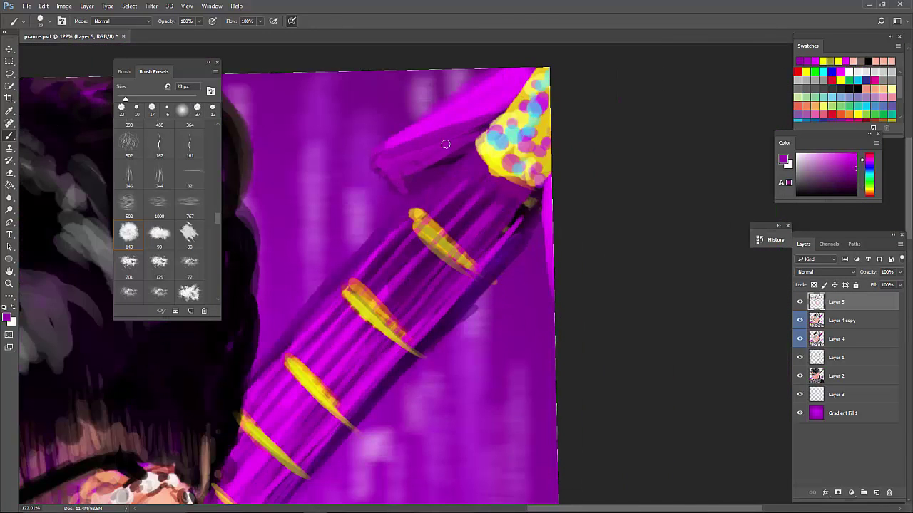
key("ctrl+0")
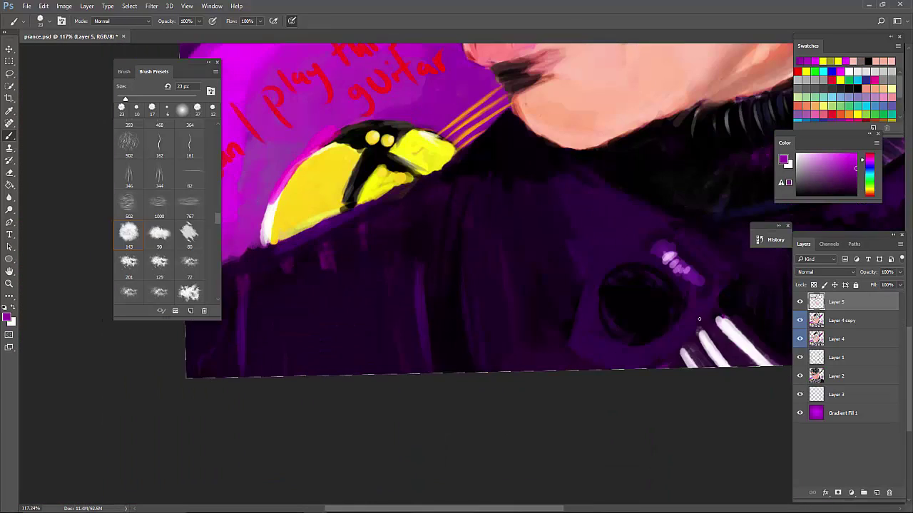
Step: Sign and date the painting in magenta across the jacket below the yellow guitar detail with a 9 px brush
right_click(353, 318)
left_click(371, 371)
left_click_drag(350, 335, 428, 264)
left_click_drag(235, 371, 449, 303)
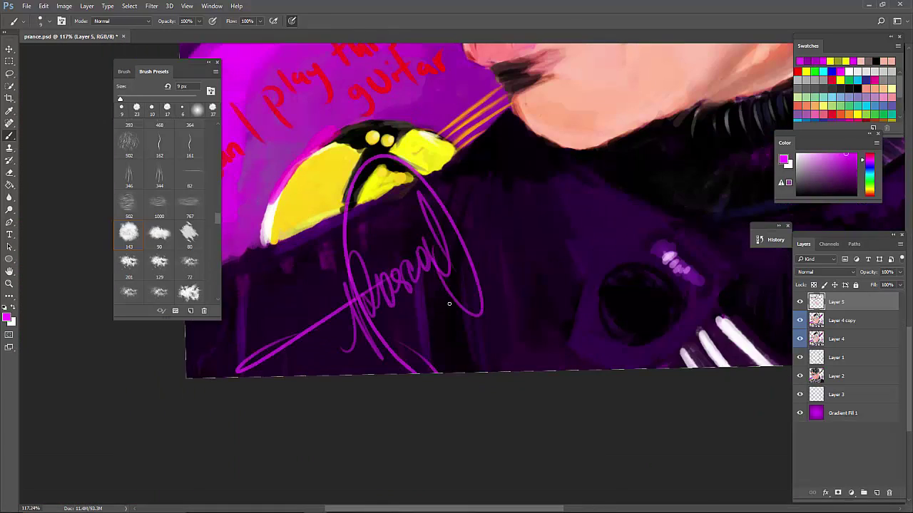
scroll(449, 304, "up", 2)
scroll(463, 328, "down", 5)
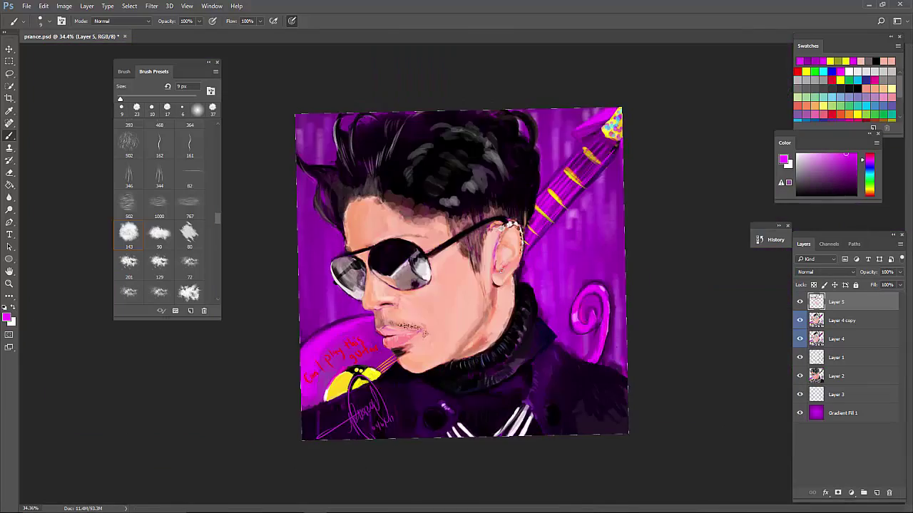
Step: Add a magenta Color to Transparent gradient fill layer above Layer 5 and centre its glow over the face
scroll(463, 328, "up", 1)
right_click(844, 302)
key("Escape")
left_click(854, 493)
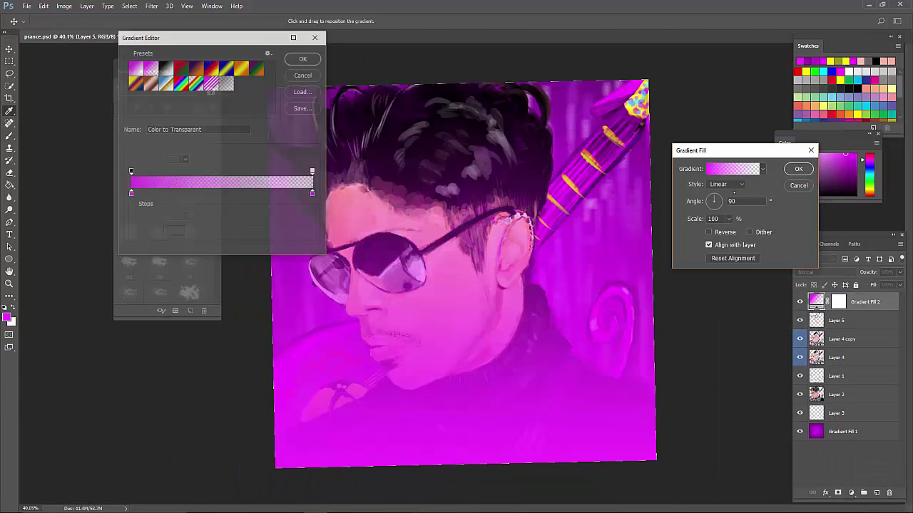
left_click_drag(456, 299, 442, 235)
key("Return")
Step: Set the new gradient fill layer's blend mode to Soft Light and its opacity to 84%
left_click(825, 272)
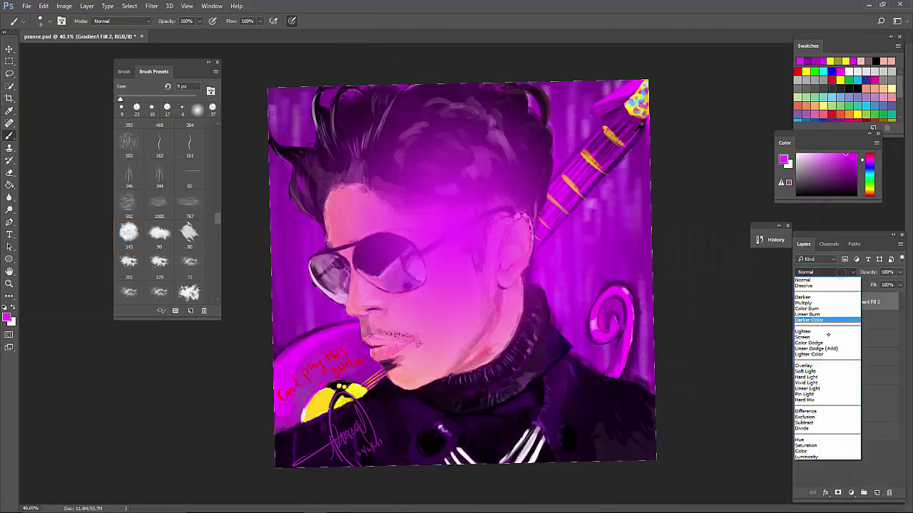
left_click(829, 369)
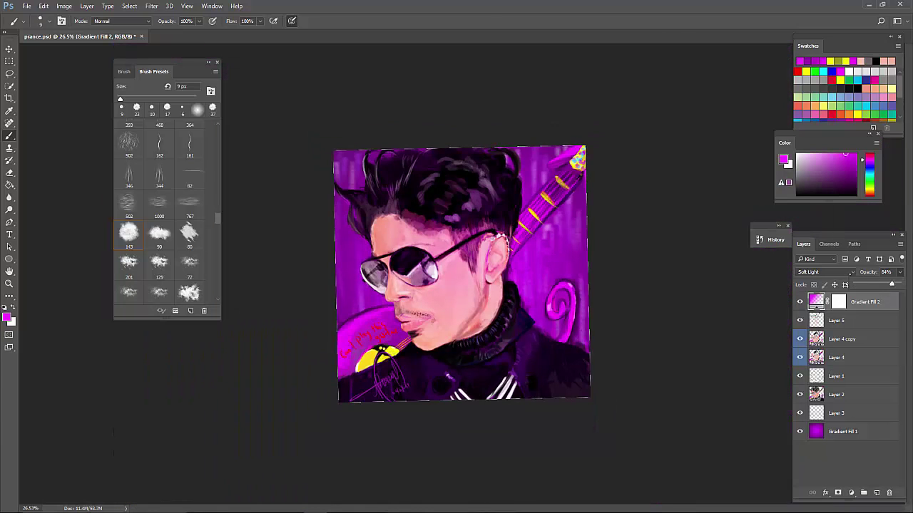
Step: Merge all the visible layers of the painting into a single layer
left_click(152, 5)
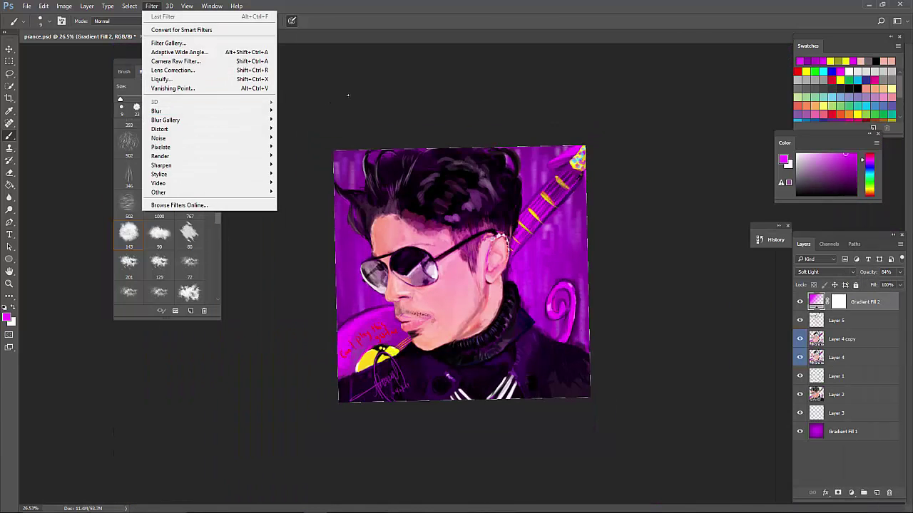
key("Escape")
key("ctrl+plus")
left_click(152, 8)
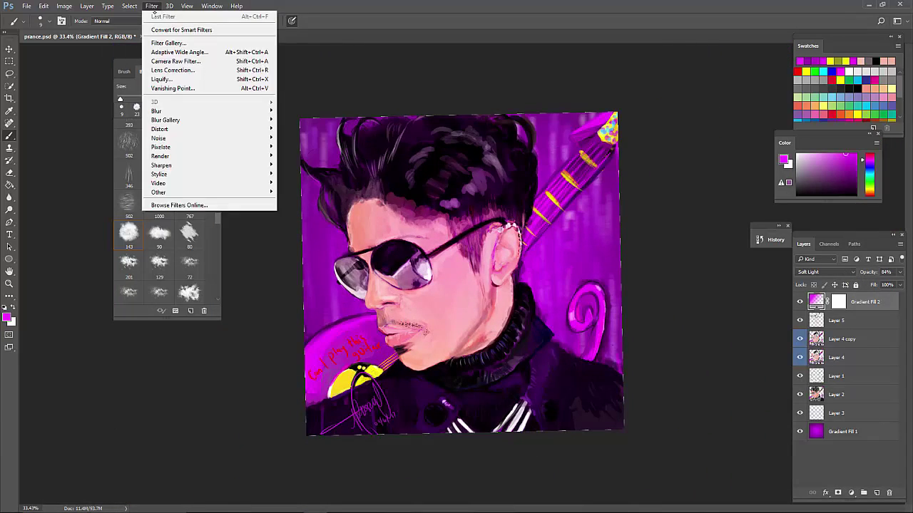
key("Escape")
key("ctrl+shift+e")
Step: Apply a Camera Raw adjustment with HSL luminance set to Oranges +6, Yellows +23, Blues +10 and Purples -20
key("ctrl+shift+a")
left_click_drag(607, 336, 598, 316)
left_click(579, 148)
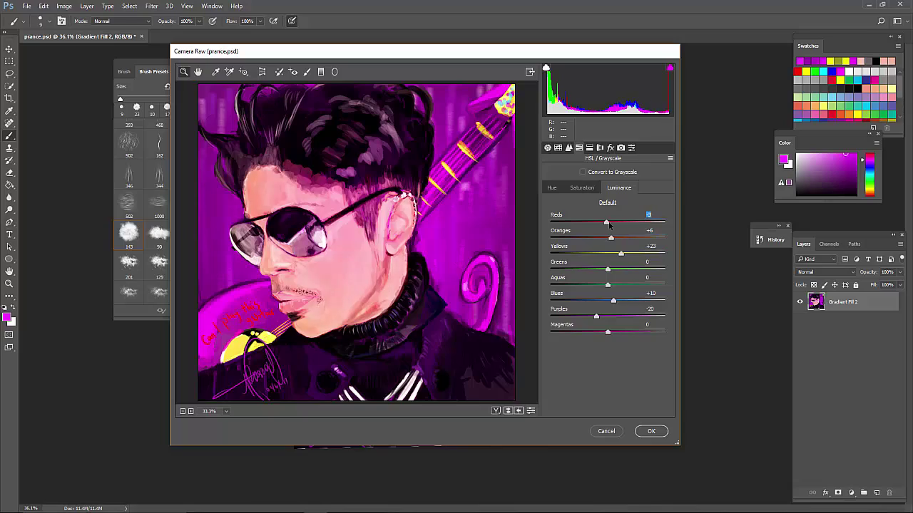
key("Return")
Step: Examine the colour-adjusted portrait, checking the face and sunglasses up close and the painting as a whole
scroll(663, 270, "up", 3)
scroll(664, 269, "down", 3)
scroll(662, 270, "up", 3)
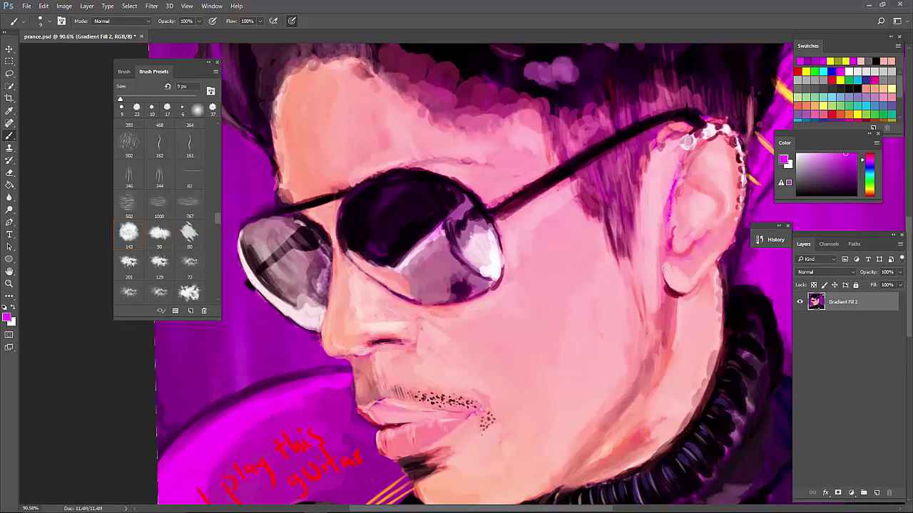
scroll(663, 269, "down", 4)
scroll(662, 269, "up", 3)
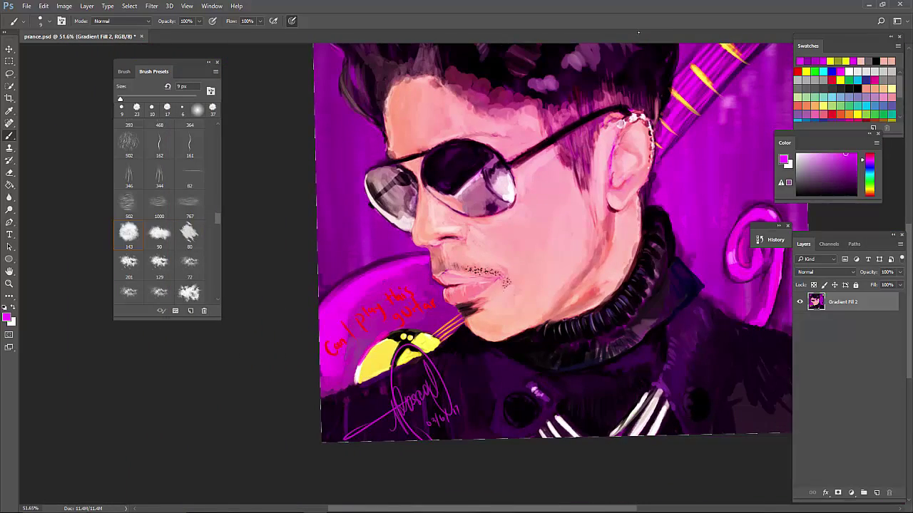
scroll(638, 32, "down", 3)
scroll(472, 268, "up", 3)
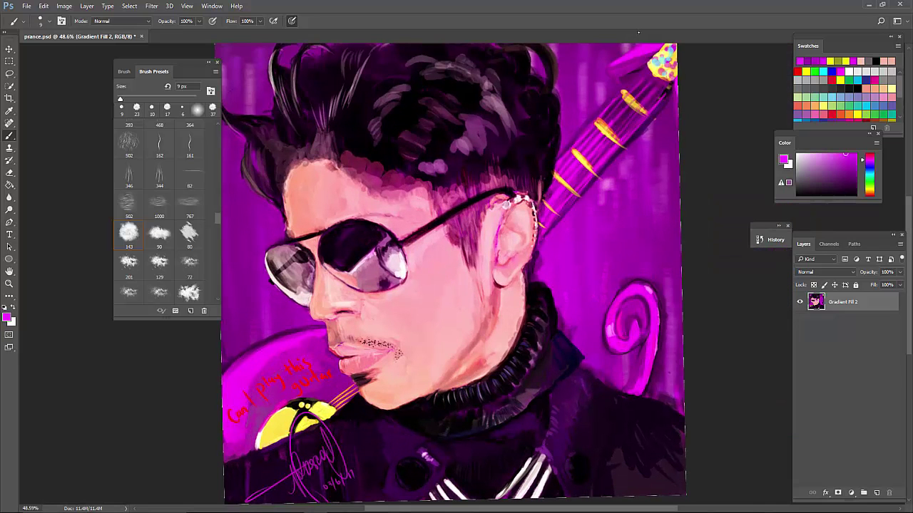
Step: Add a new layer and dab a pale lilac spot on the background beside the guitar neck with a 55 px brush
key("ctrl+shift+alt+n")
scroll(424, 271, "up", 1)
left_click(806, 154)
key("bracketright")
key("bracketright")
key("bracketright")
key("bracketright")
key("bracketright")
left_click(634, 215)
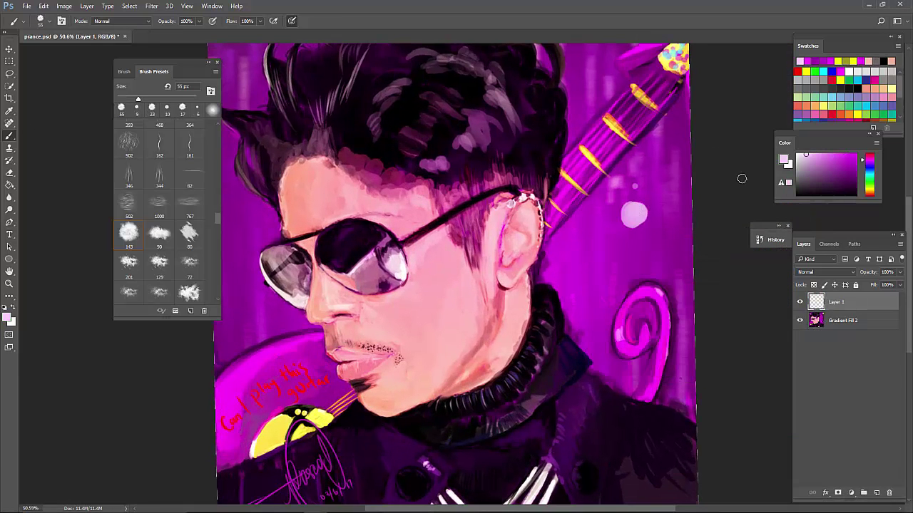
Step: Scatter pale, pink and red round spots over the purple background on both sides of the head
left_click(799, 61)
left_click(555, 269)
left_click(582, 107)
left_click(825, 155)
scroll(280, 286, "down", 2)
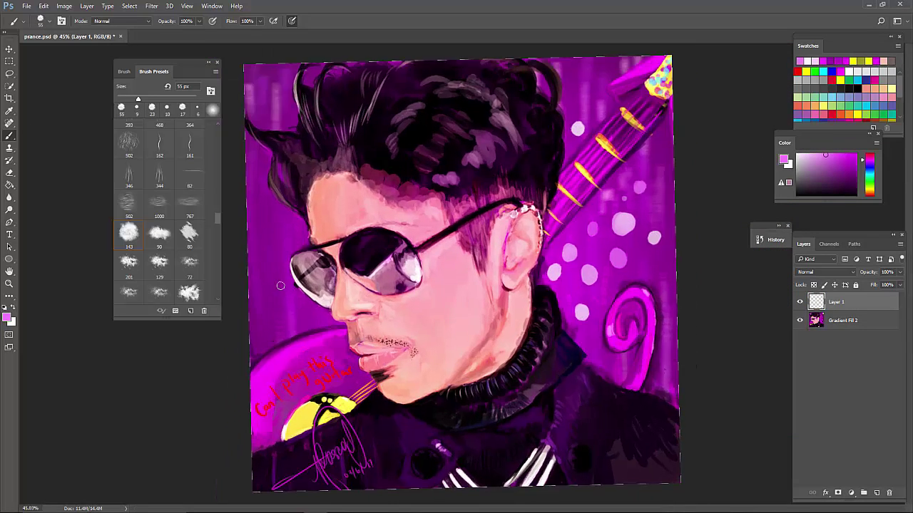
left_click(261, 331)
left_click(799, 60)
scroll(773, 283, "down", 2)
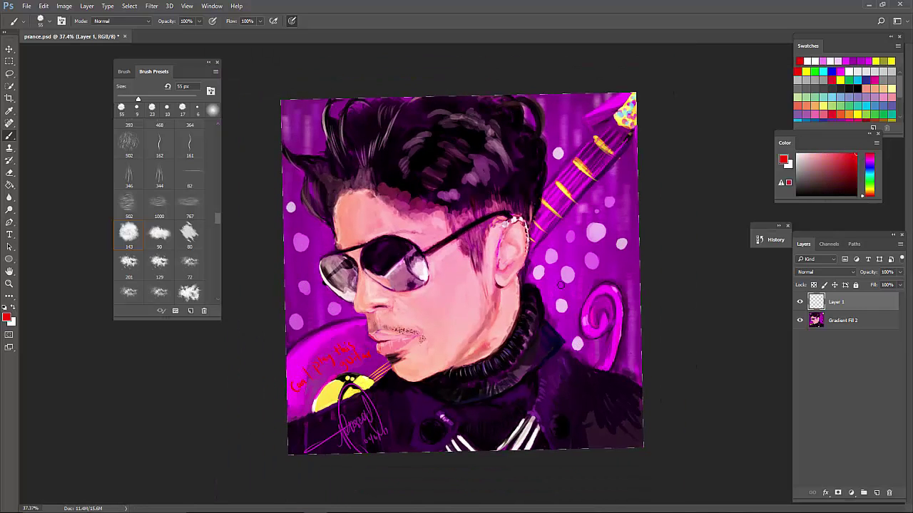
Step: Apply a Blur filter to Layer 1 to soften the background spots into blurry blocks
left_click(152, 5)
mouse_move(245, 136)
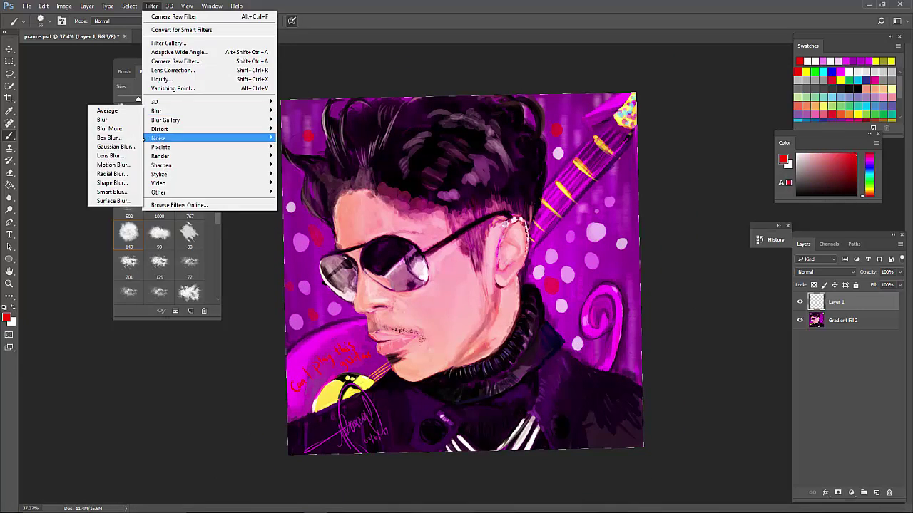
left_click(112, 175)
left_click_drag(686, 333, 717, 333)
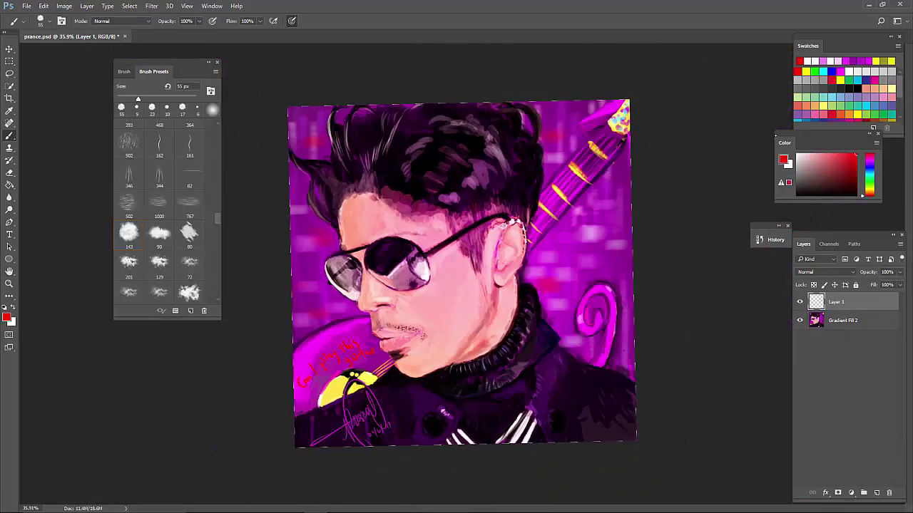
Step: Move the brush presets clear of the artwork and bring the whole painting into view
scroll(490, 272, "up", 4)
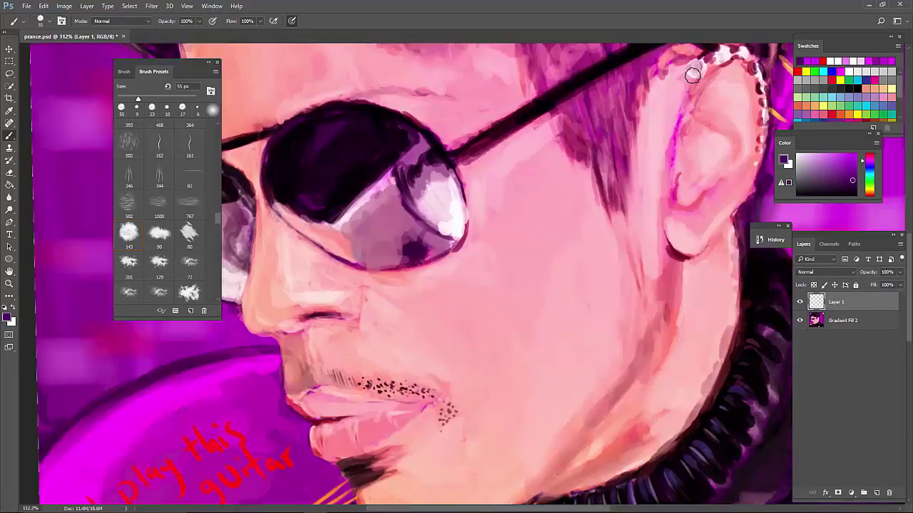
left_click_drag(178, 62, 87, 47)
key("ctrl+0")
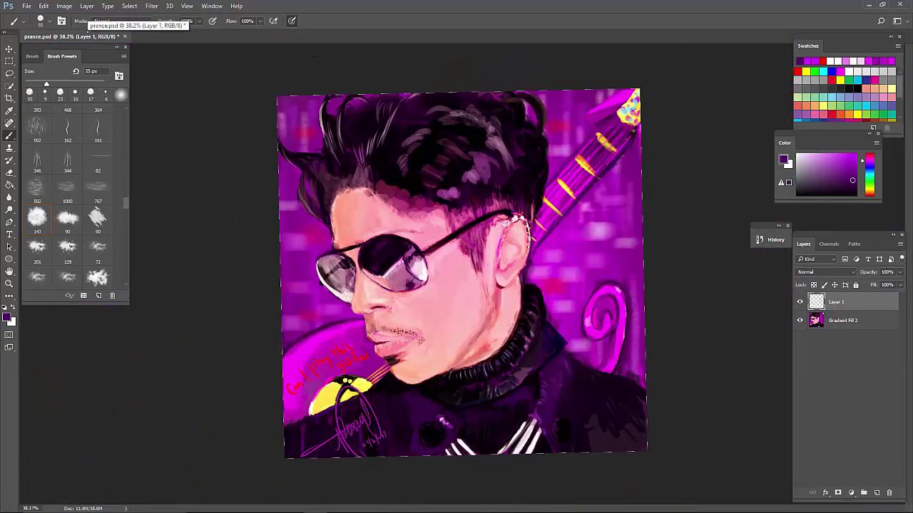
Step: Examine the portrait against the blurred background, both close up and as a whole
scroll(456, 271, "up", 4)
key("ctrl+0")
scroll(456, 271, "up", 2)
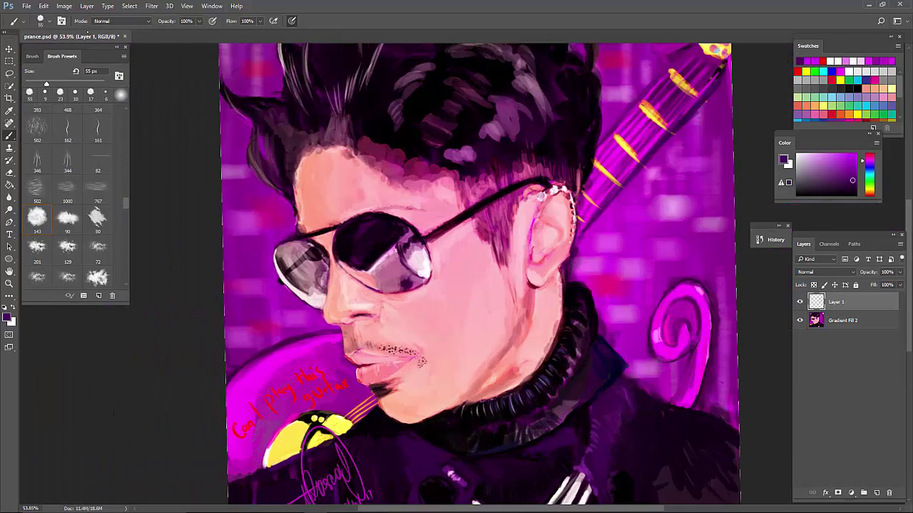
key("ctrl+0")
scroll(456, 271, "up", 2)
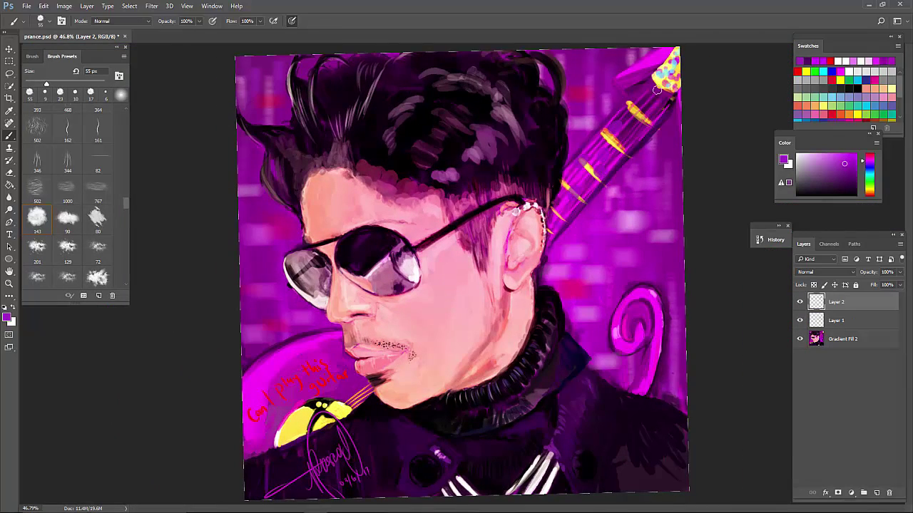